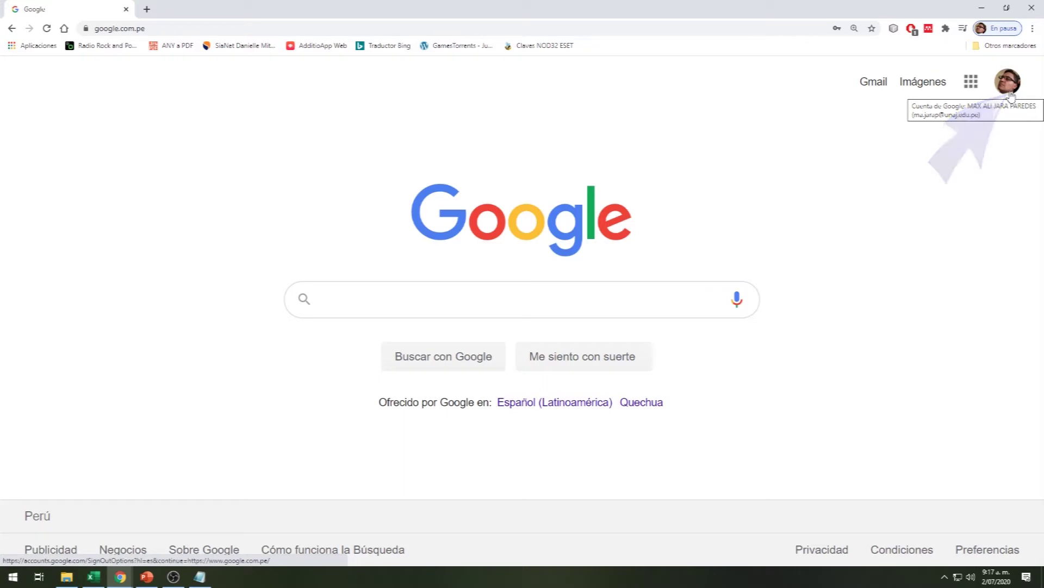
Open Google Drive from the Google home page and create a blank Google Sheets spreadsheet.
left_click(972, 83)
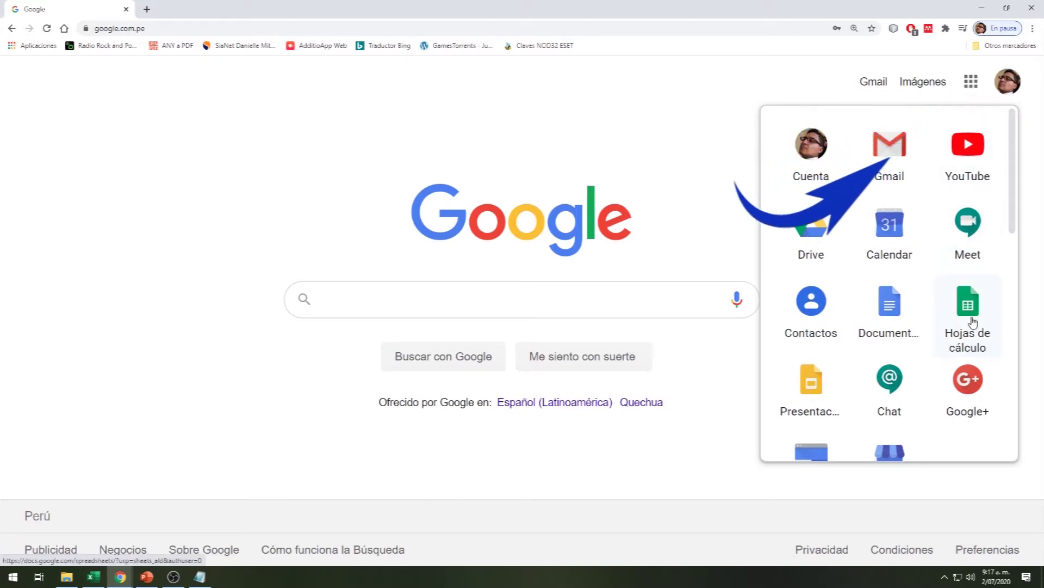
left_click(827, 253)
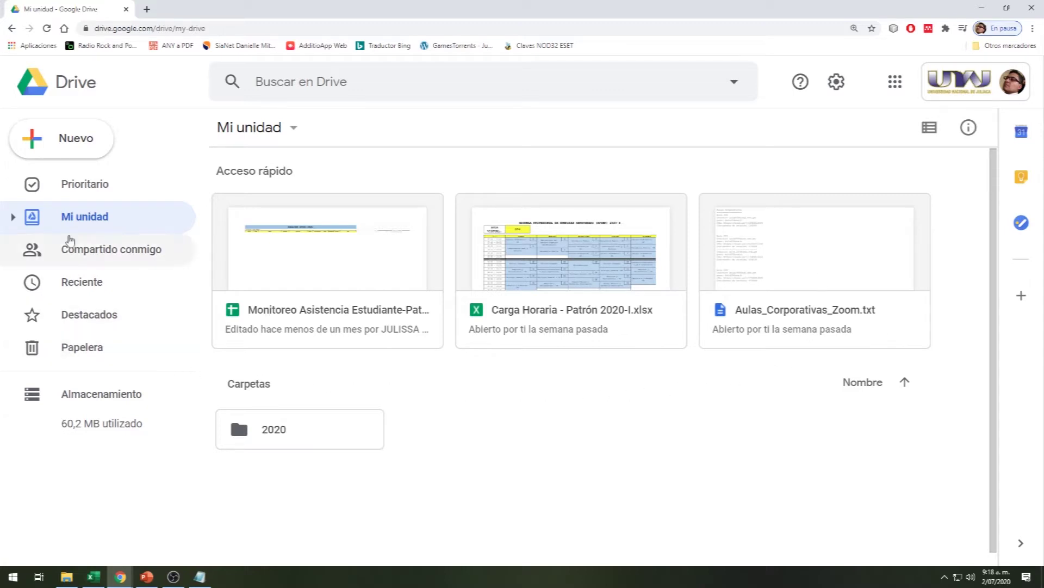
left_click(73, 148)
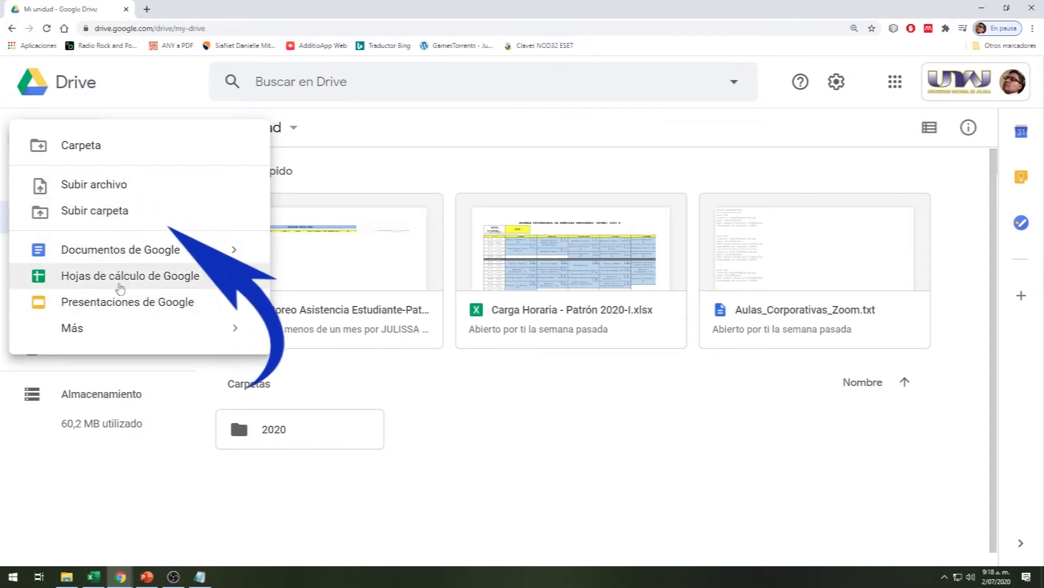
mouse_move(122, 333)
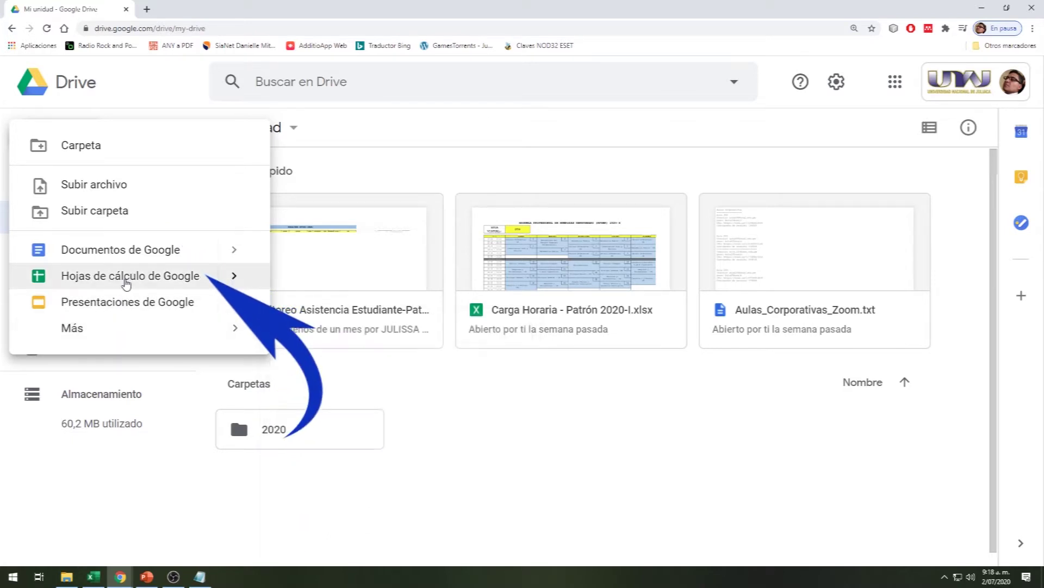
left_click(127, 282)
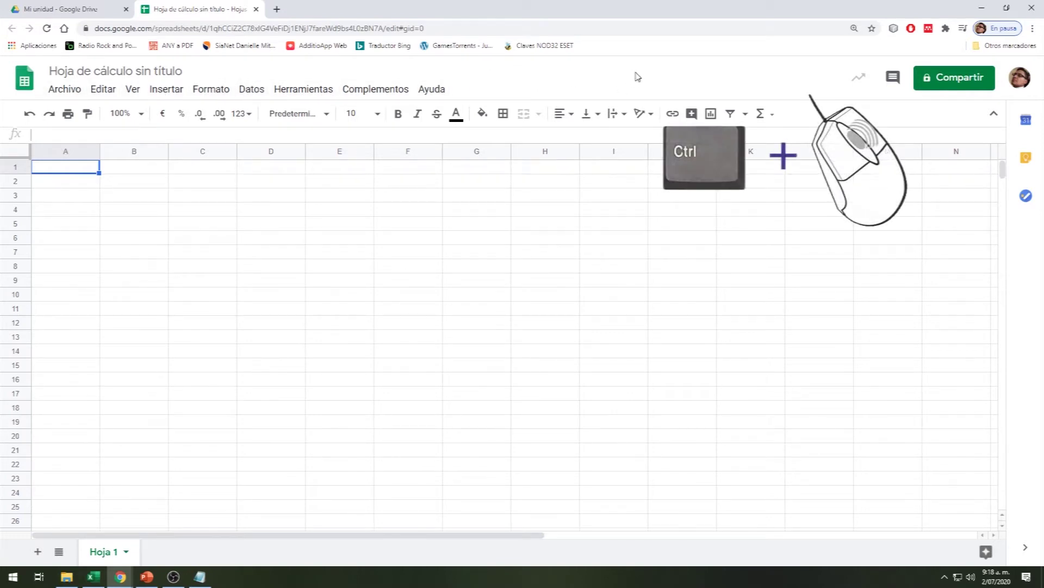
Try a different browser zoom, then switch the sheet's own zoom to 200% and back to 100%.
scroll(638, 76, "up", 1, "ctrl")
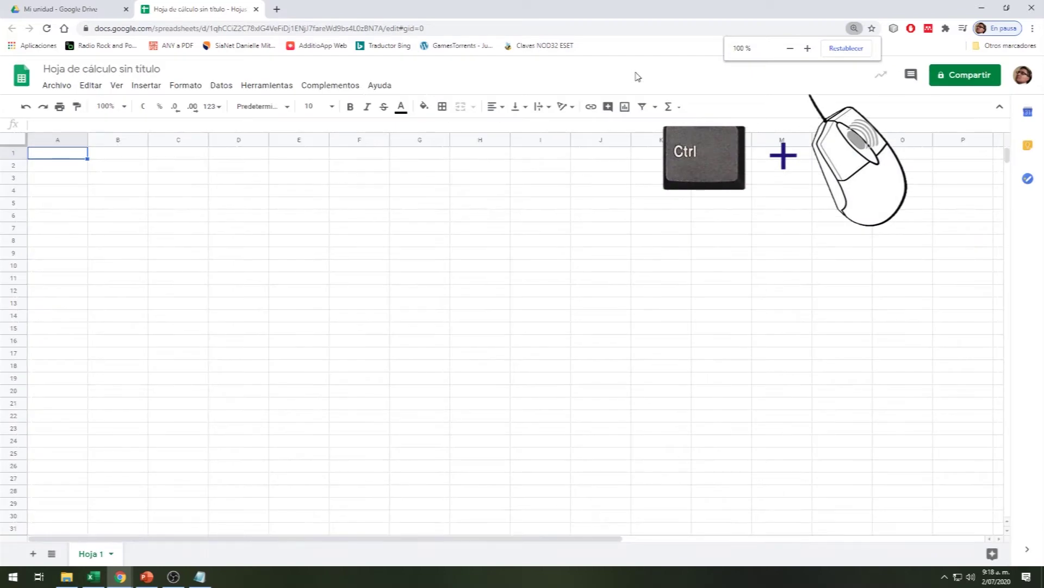
scroll(638, 77, "up", 2, "ctrl")
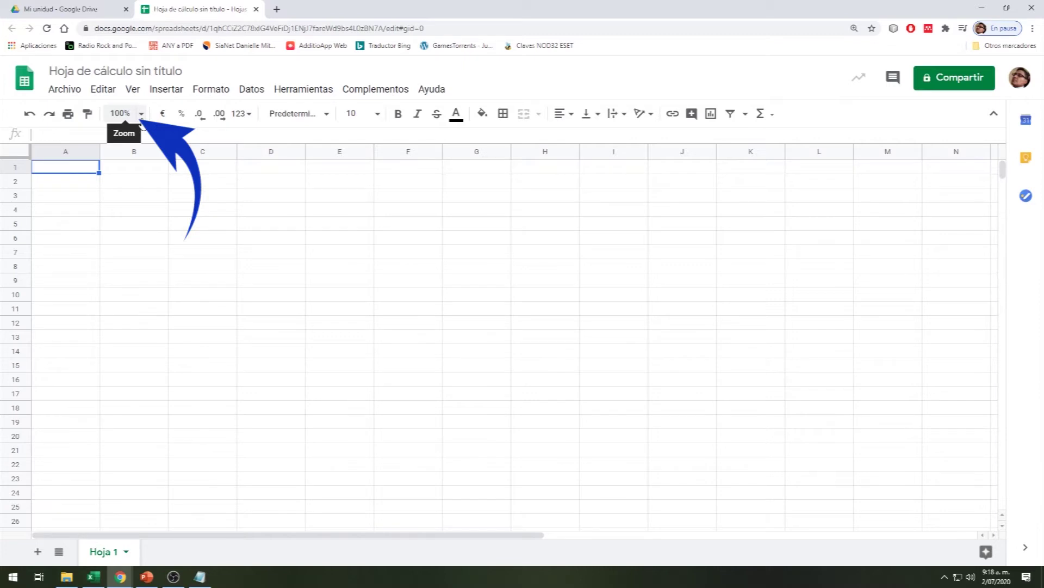
left_click(141, 114)
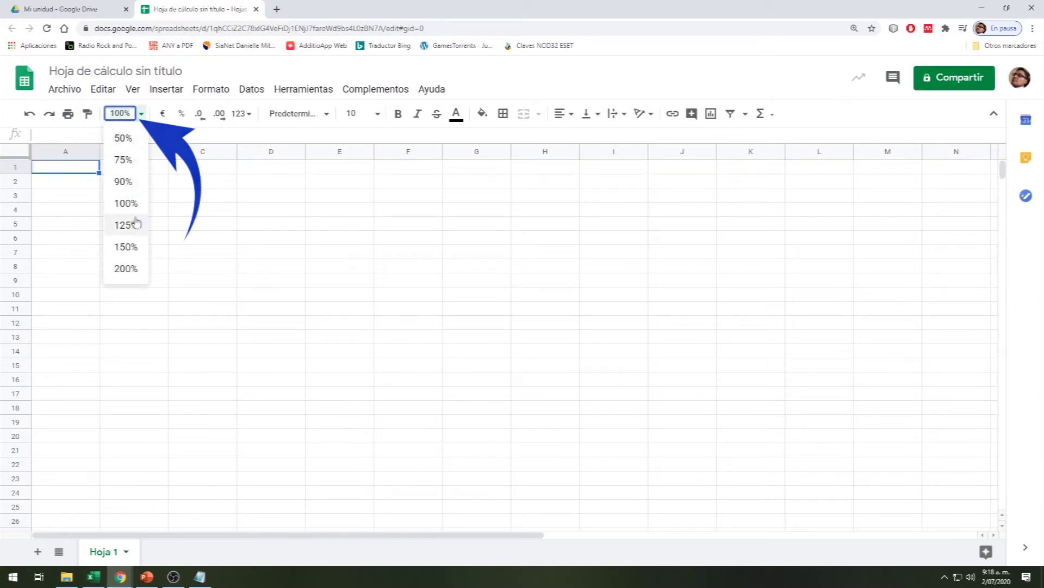
left_click(132, 269)
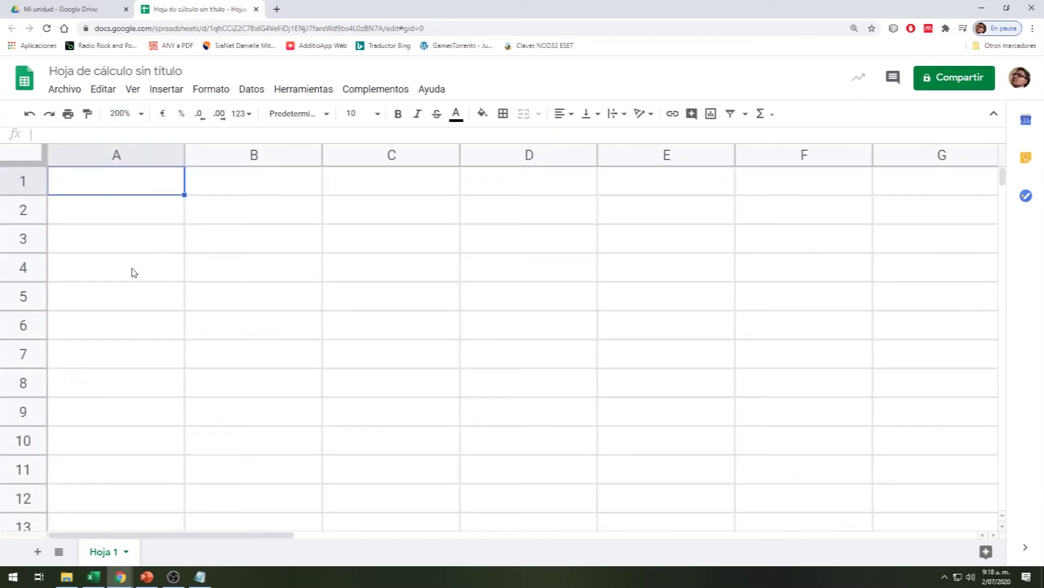
left_click(143, 115)
left_click(134, 204)
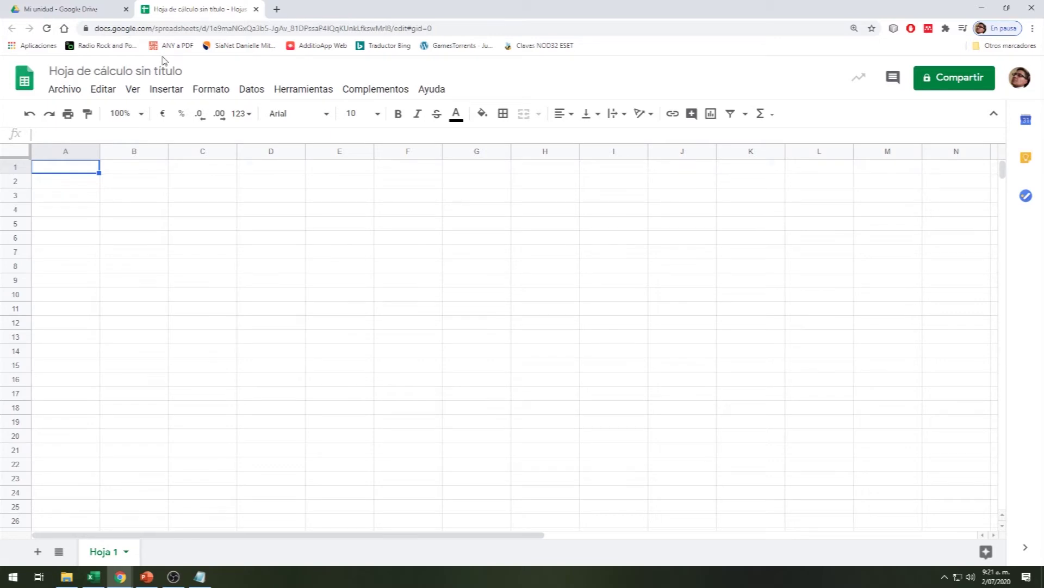
Rename the untitled spreadsheet as "Ejemplo hoja 1".
left_click(120, 73)
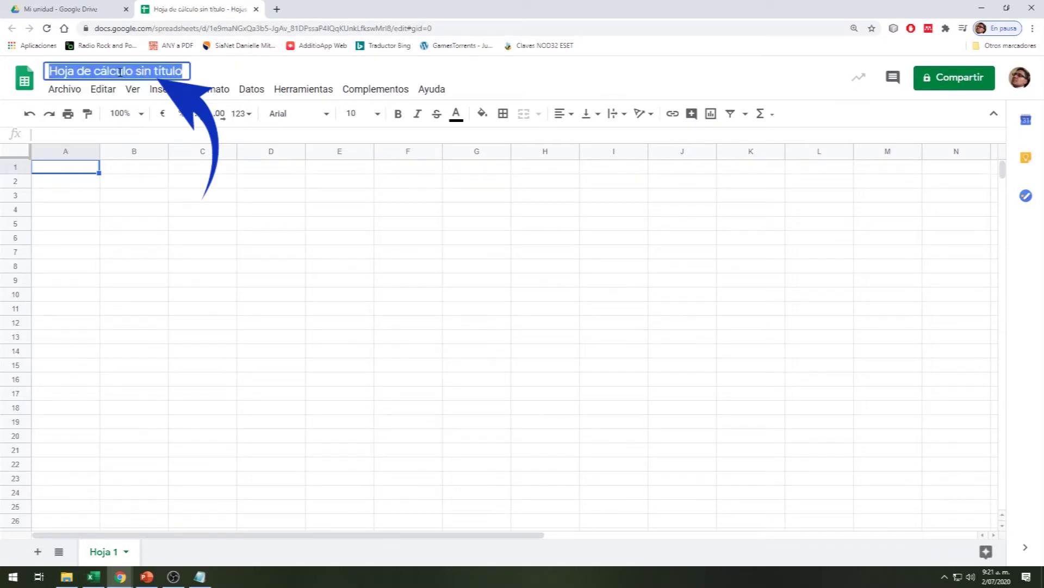
type("E")
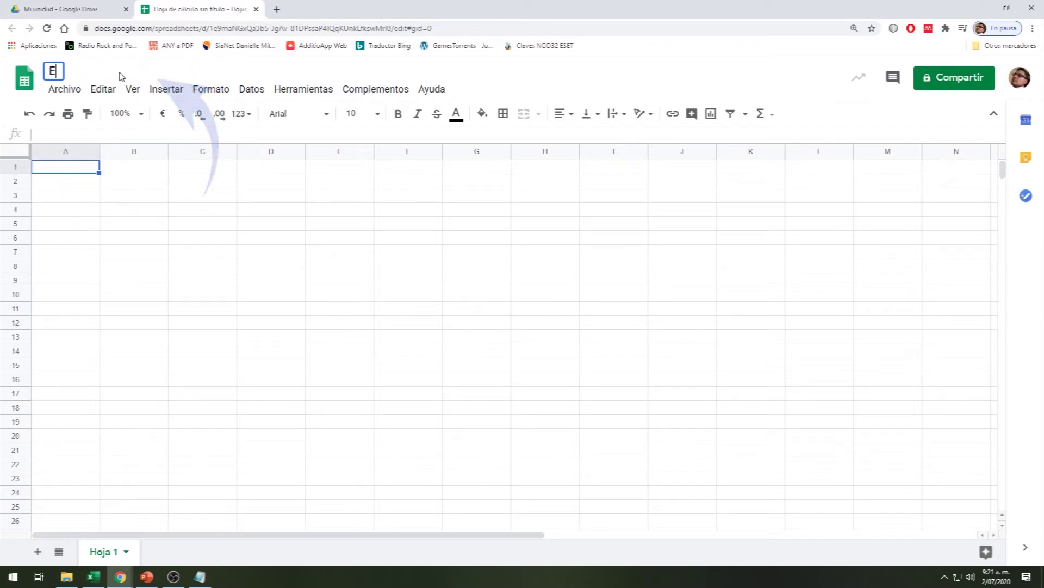
type("jemplo ")
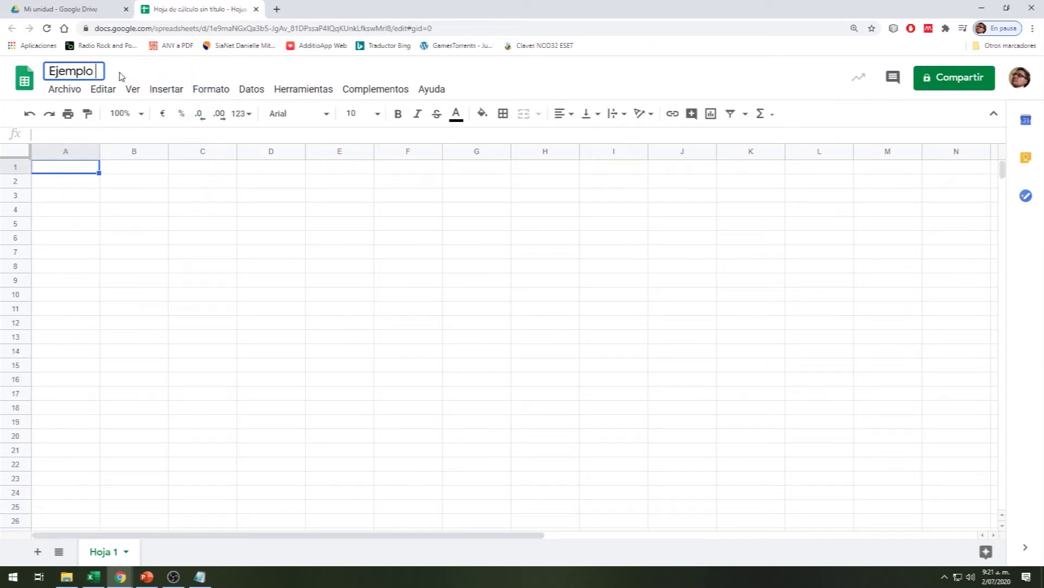
type("hoja1")
key("Return")
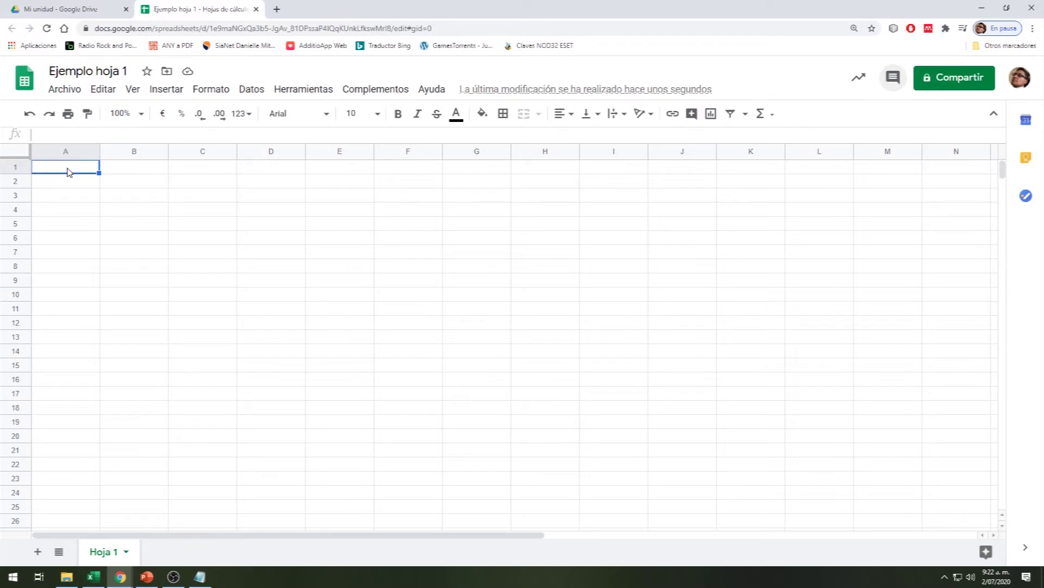
Enter "datos" in cell A1 and reselect that cell.
type("datos")
key("Tab")
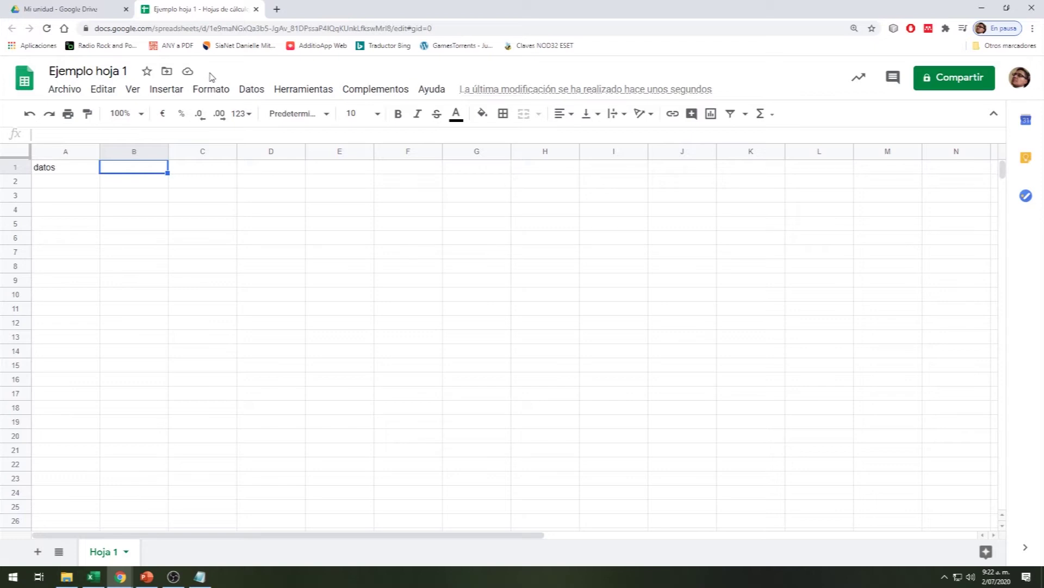
left_click(73, 173)
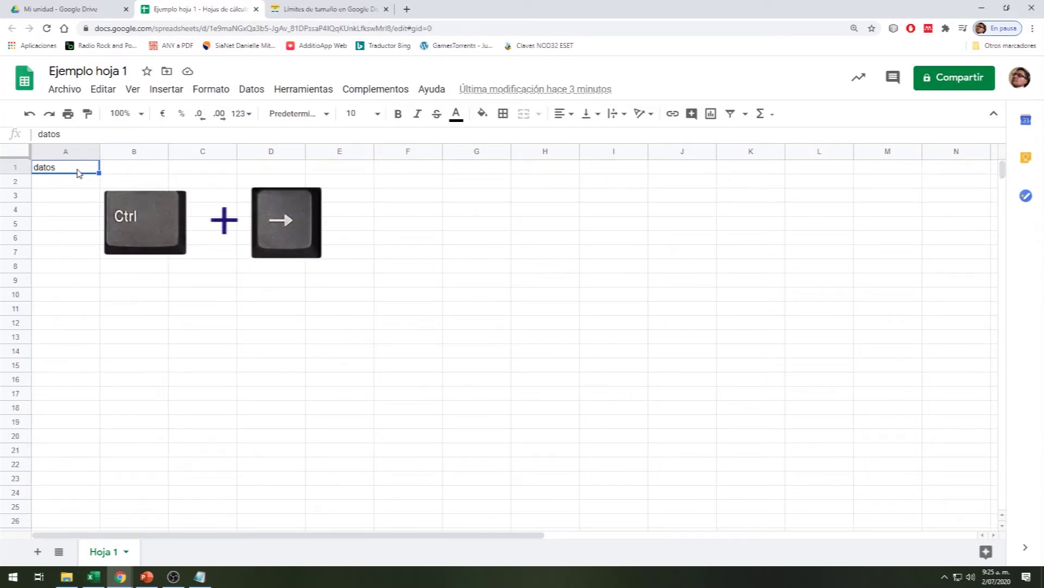
Jump from cell A1 to the sheet's last column and back, and to its last row and back.
key("ctrl+Right")
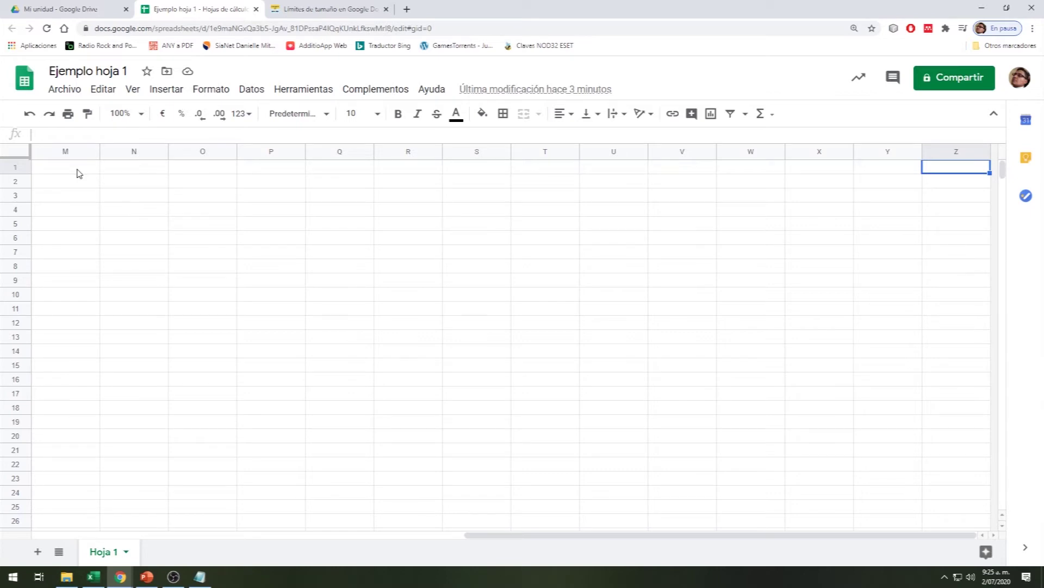
key("ctrl+Left")
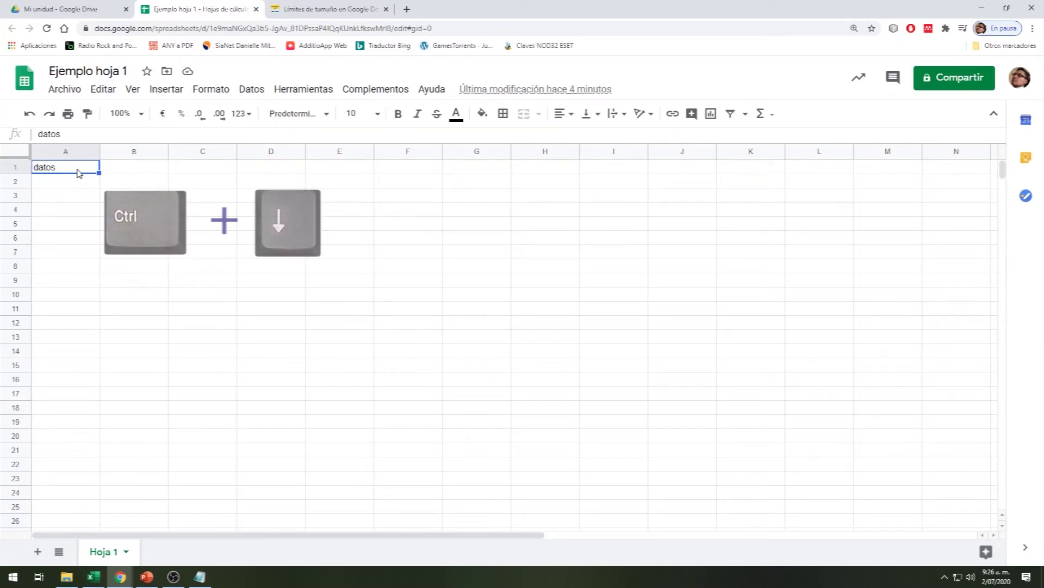
key("ctrl+Down")
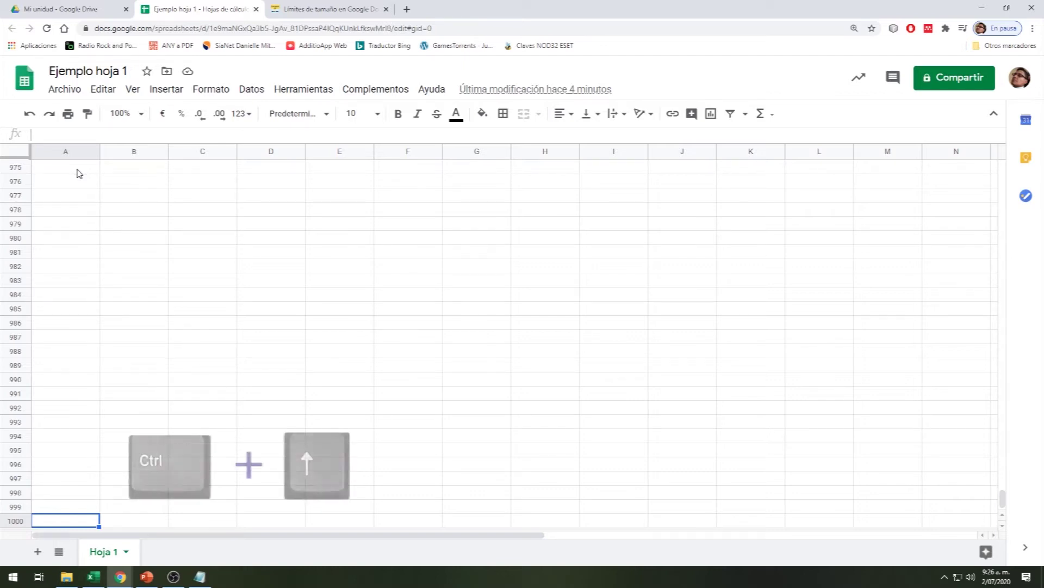
key("ctrl+Up")
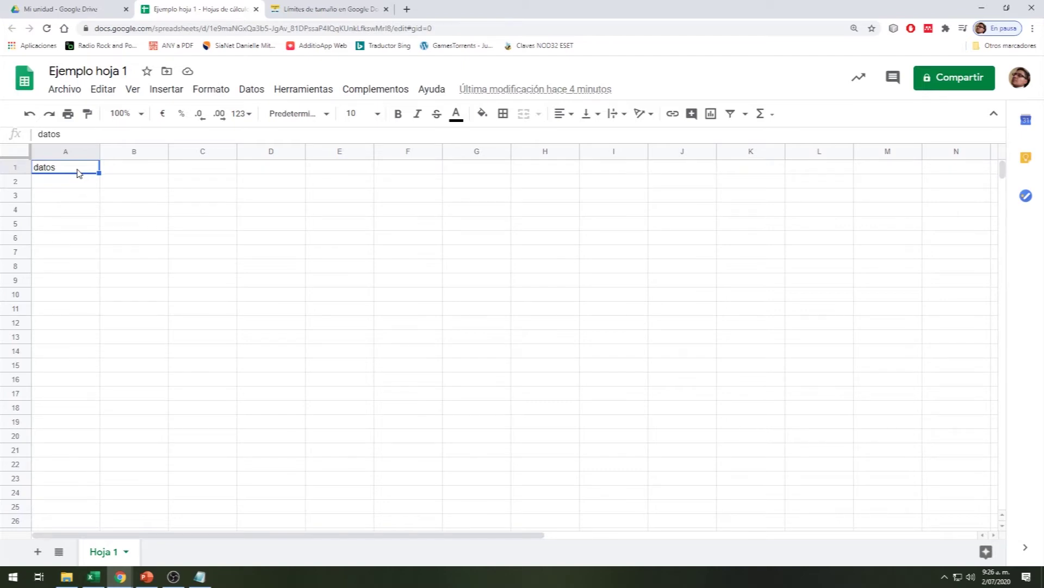
Check the spreadsheet size limits on the open Google Docs limits web page, and return to the spreadsheet.
left_click(308, 12)
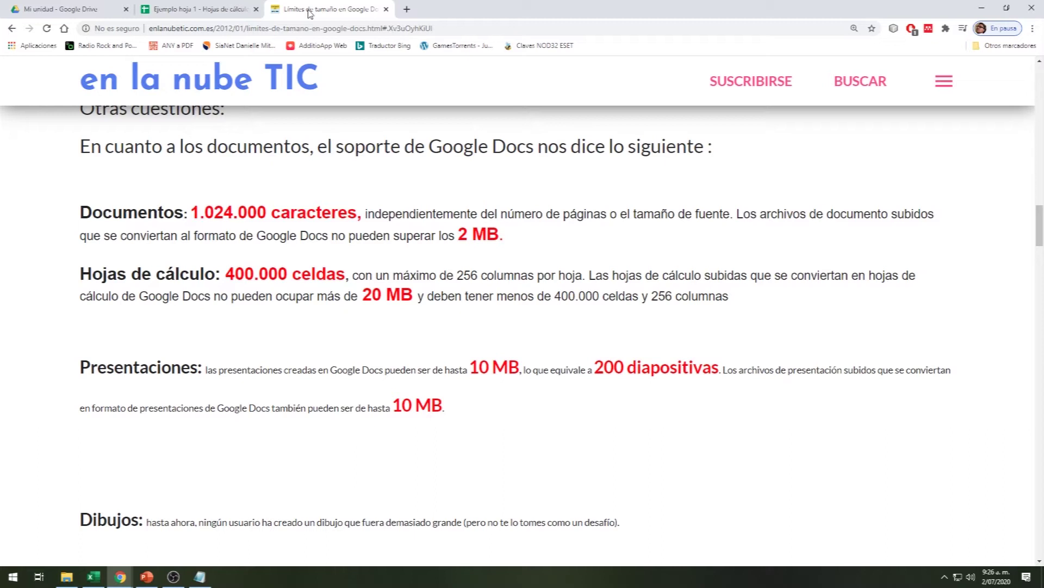
left_click(213, 10)
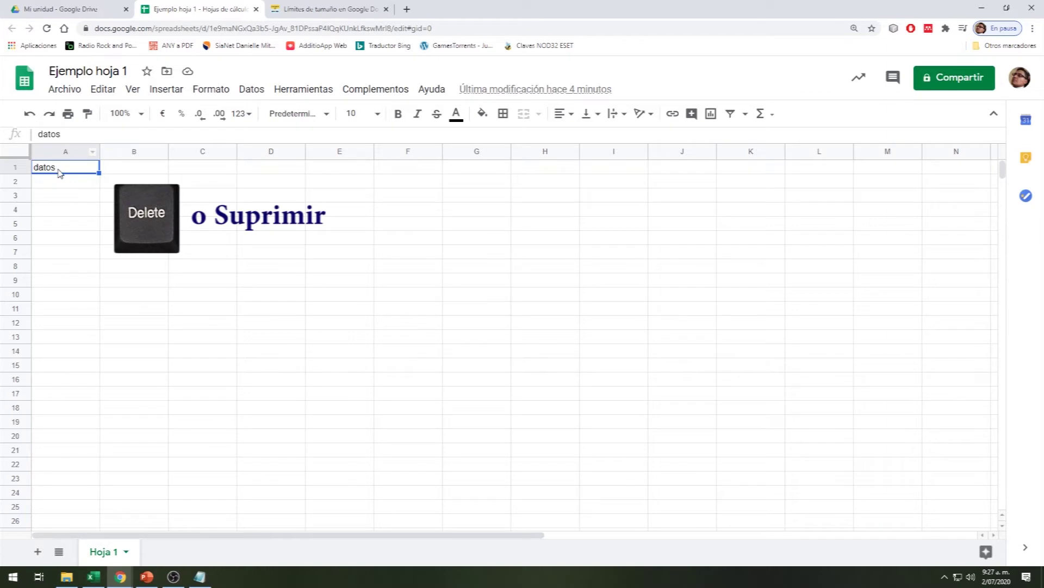
Clear the contents of cell A1 and enter 26 in cell Z1, in the sheet's last column.
key("Delete")
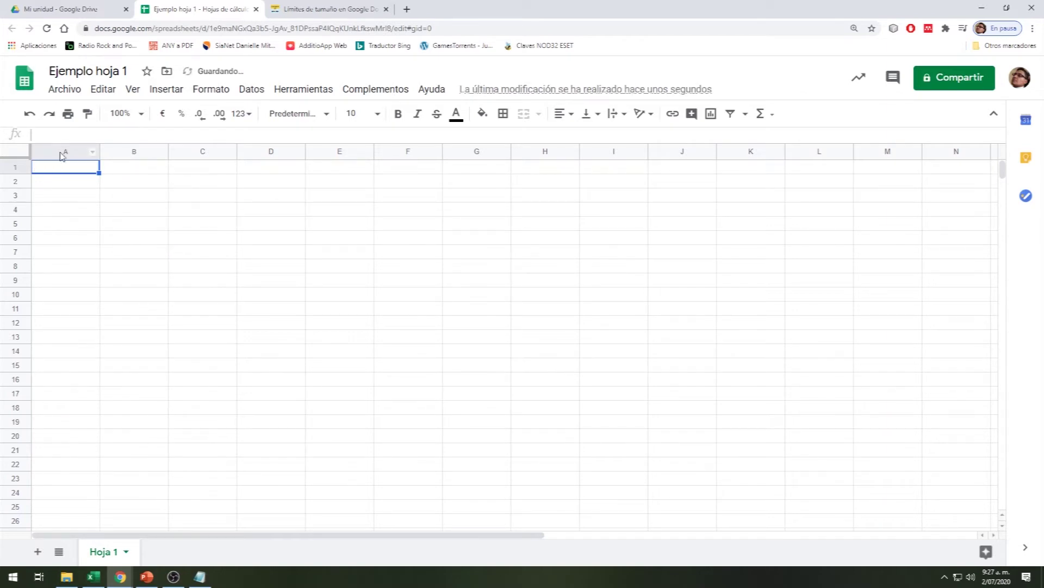
key("ctrl+Right")
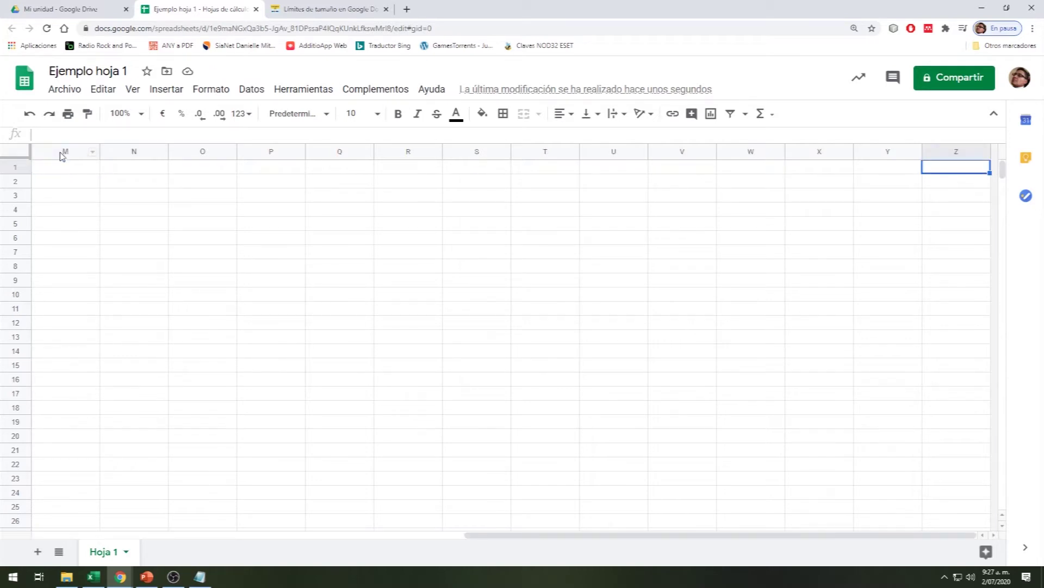
type("26")
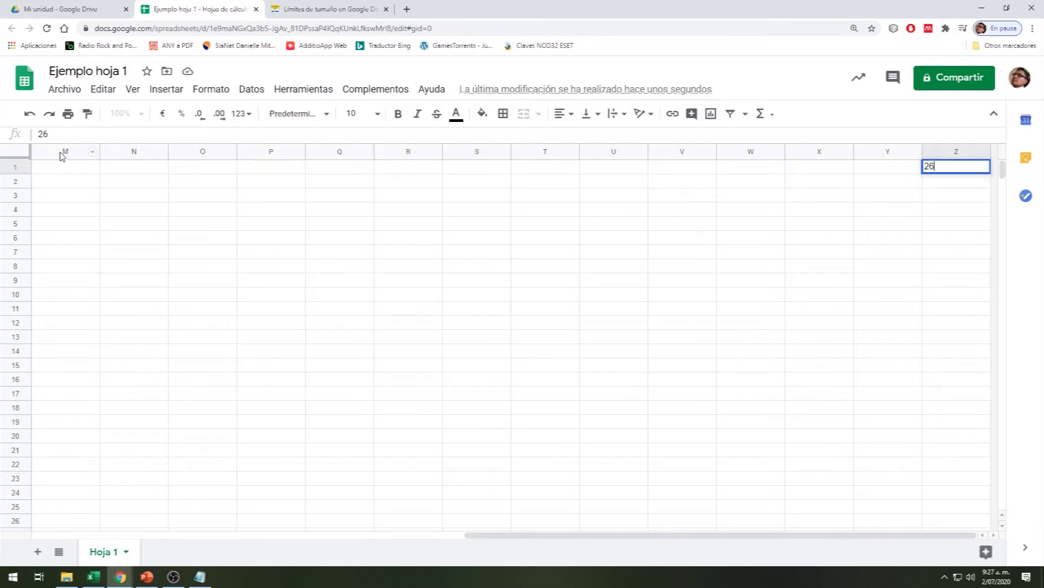
key("Return")
key("Up")
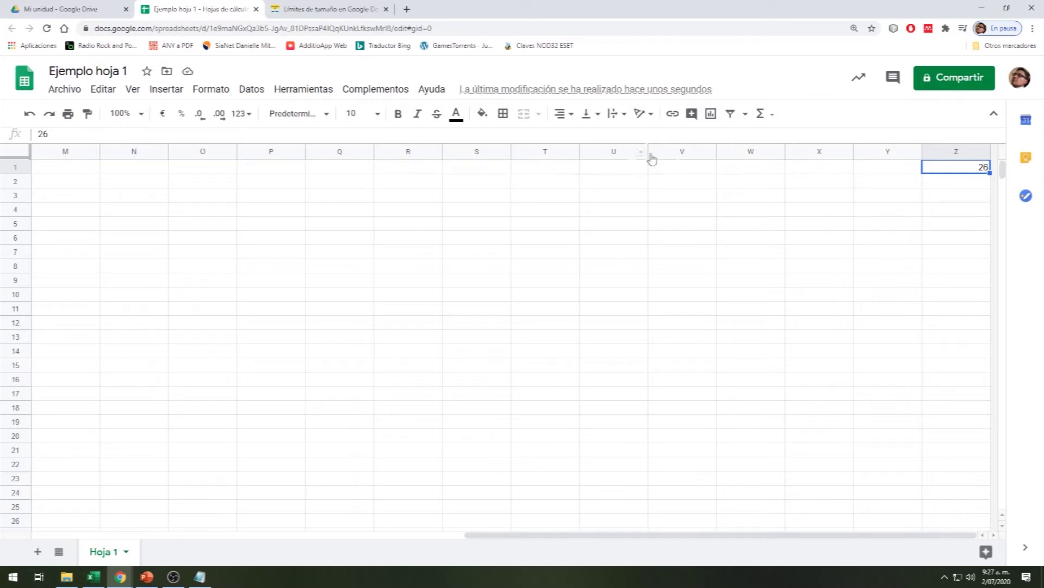
Insert one column directly after column Z, reducing the browser zoom to 100% to see the full set of options.
right_click(947, 156)
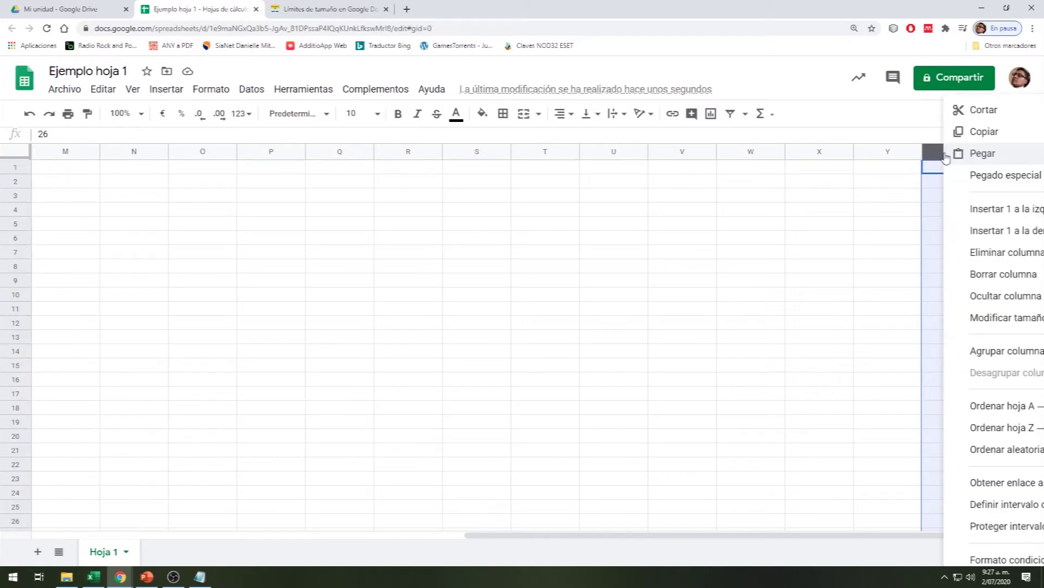
left_click(815, 79)
key("ctrl+minus")
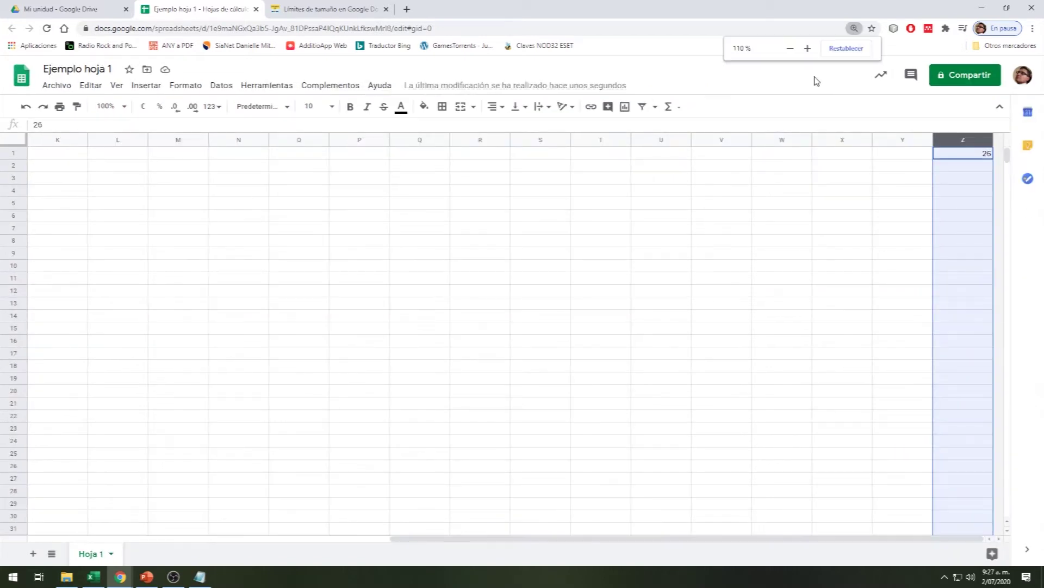
key("ctrl+minus")
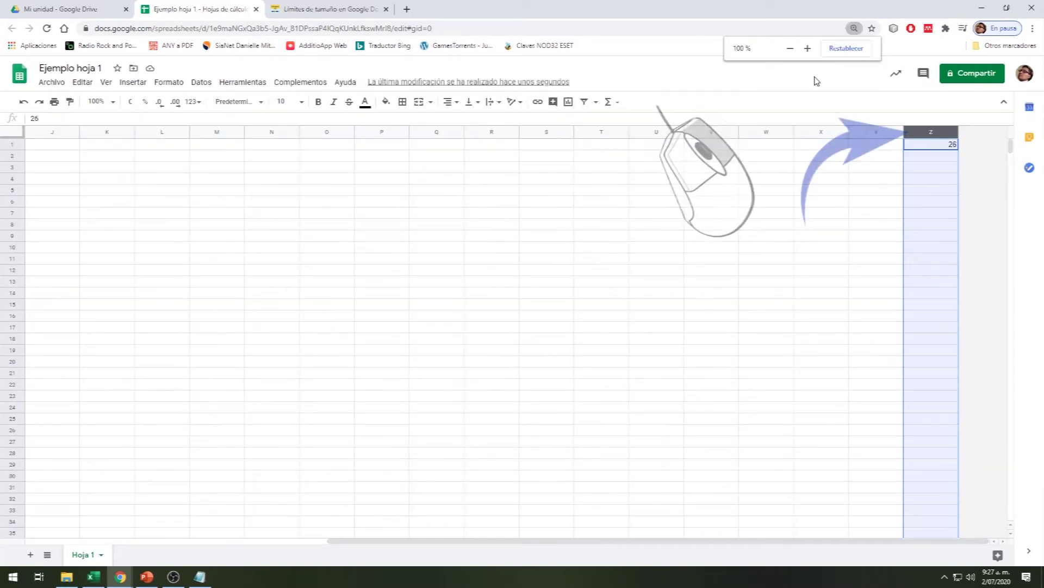
right_click(917, 135)
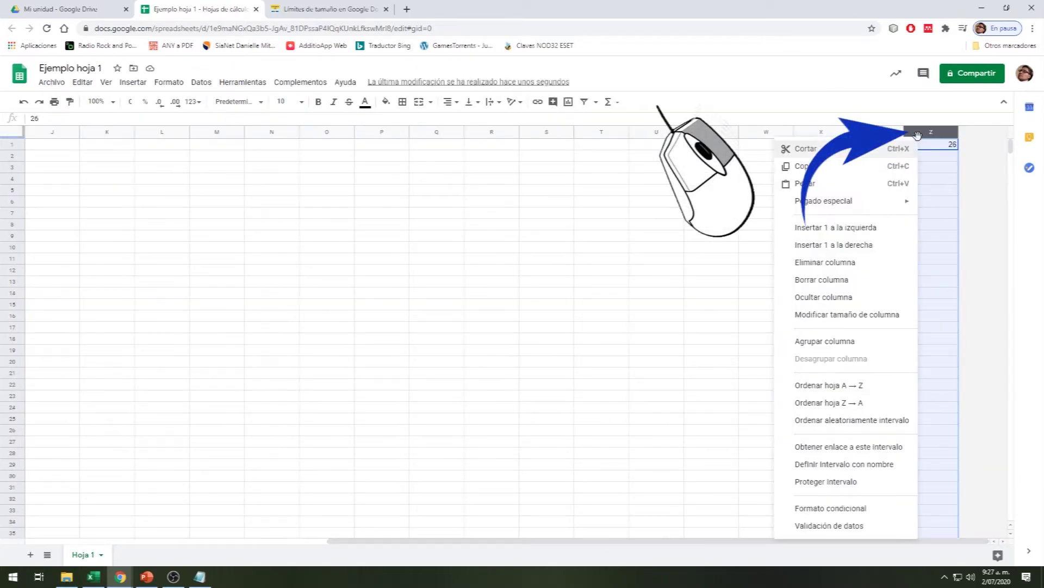
left_click(873, 248)
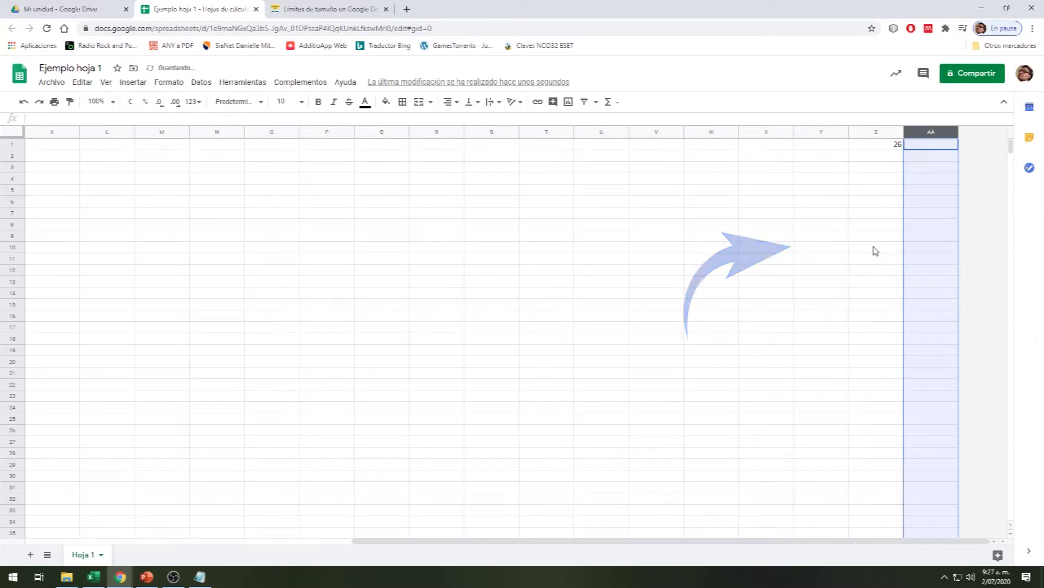
left_click(923, 147)
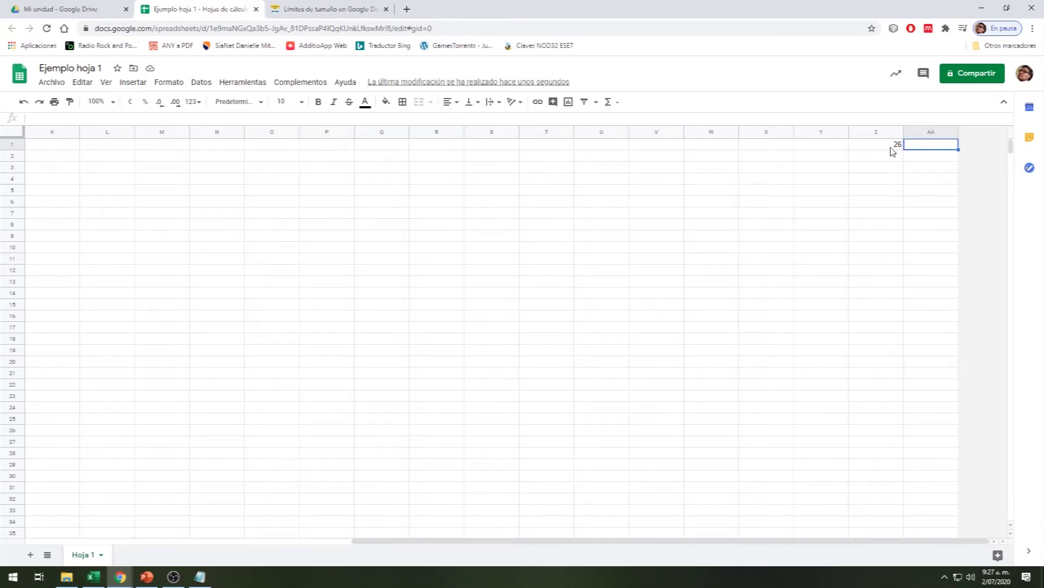
left_click(893, 152)
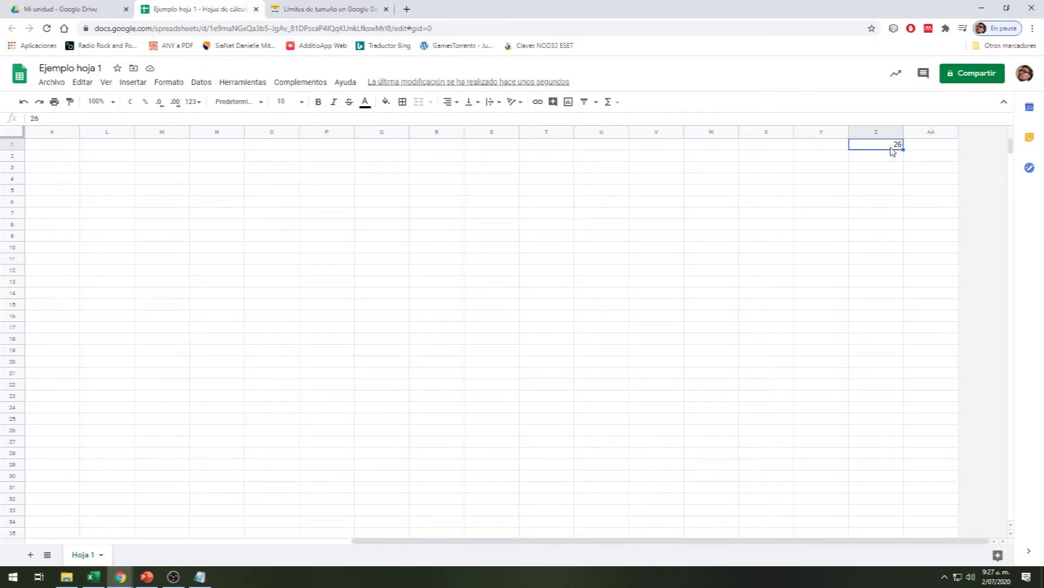
Enter 1000 in cell A1000, in the sheet's last row, and insert one row directly below it.
key("ctrl+Home")
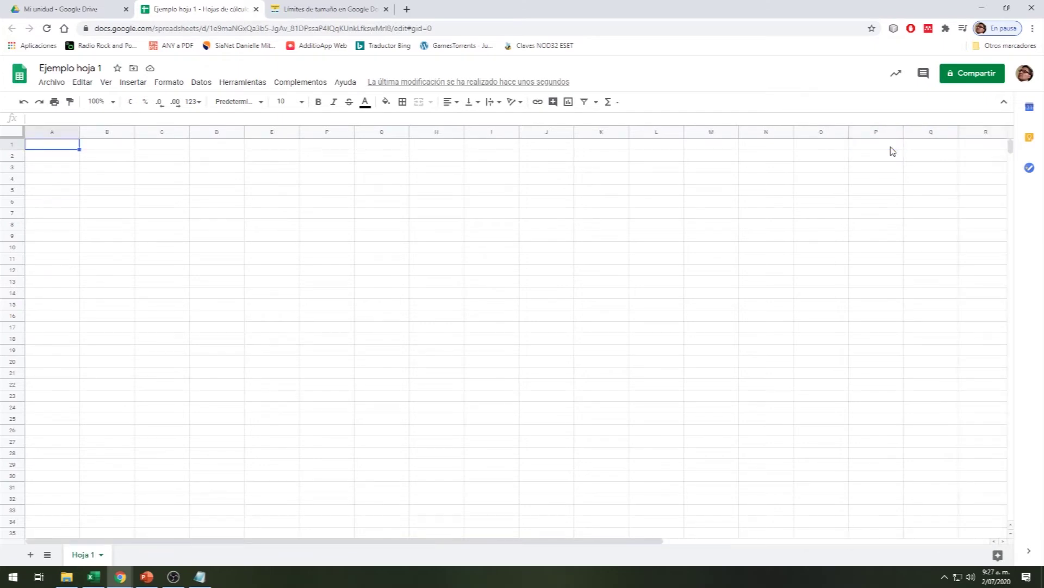
key("ctrl+Down")
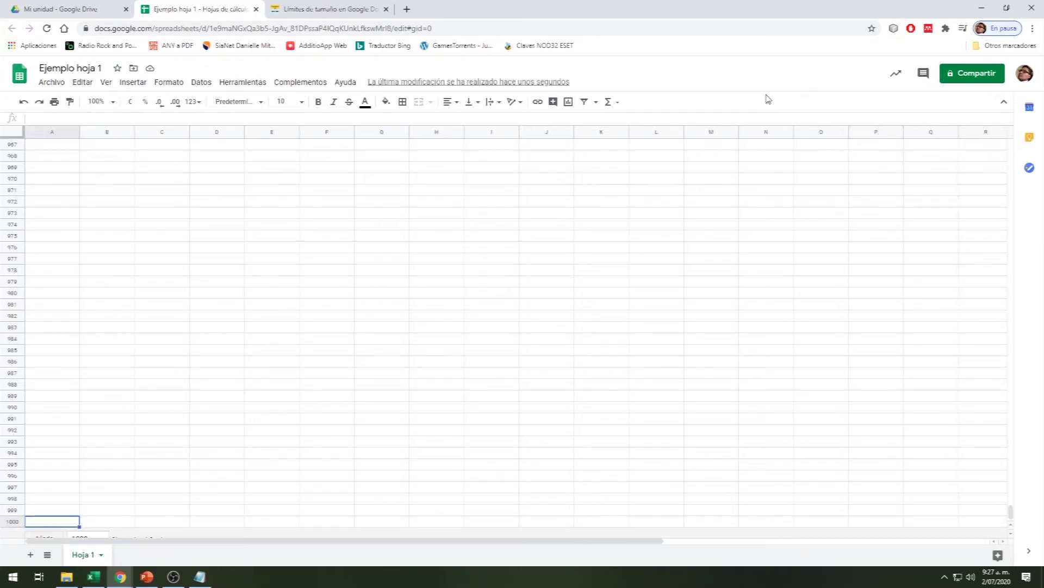
type("1000")
key("Return")
right_click(11, 524)
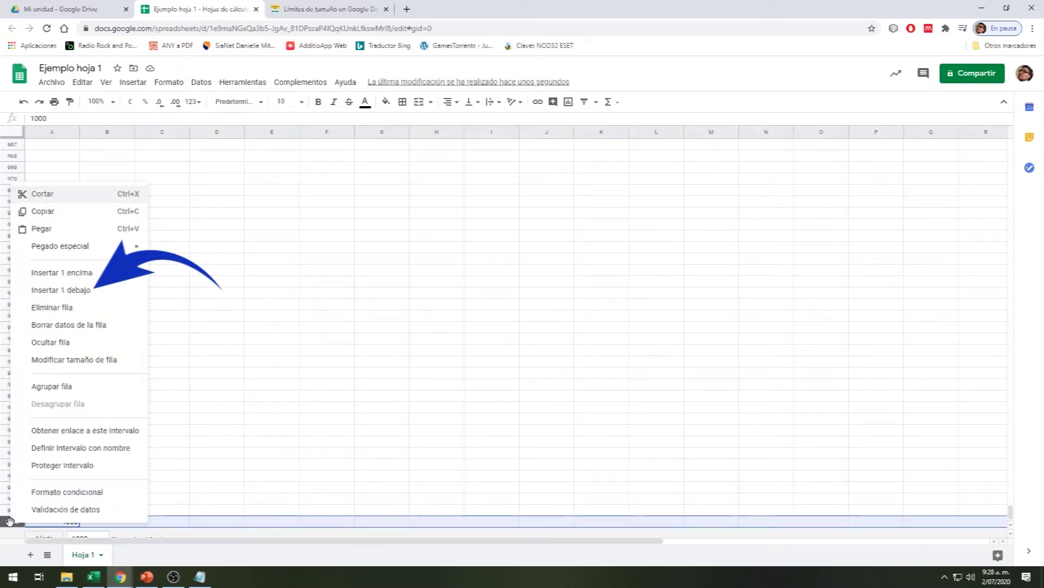
left_click(106, 296)
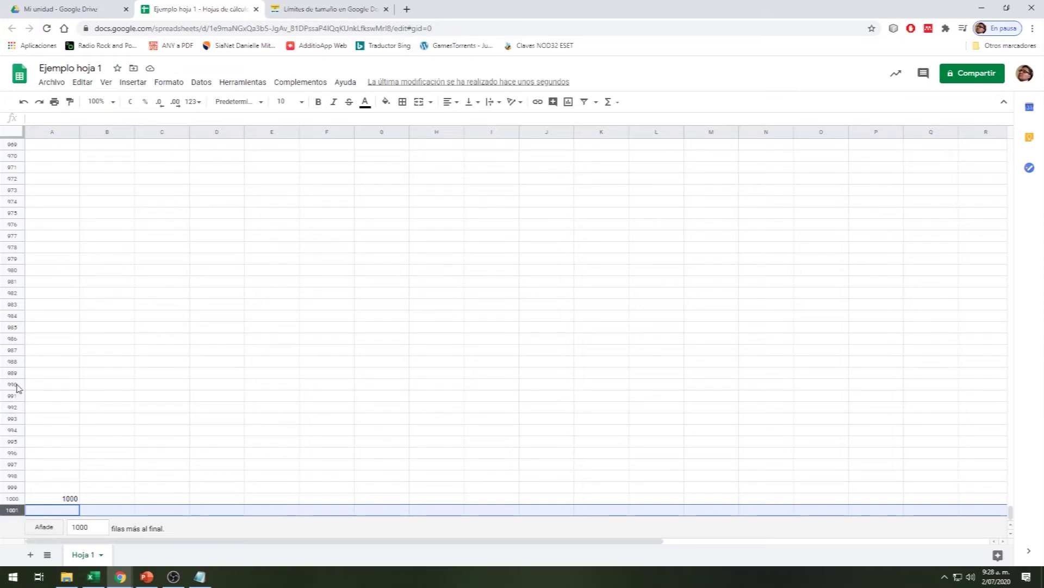
Select rows 990 to 1000 and insert 11 rows below them.
left_click_drag(17, 387, 17, 500)
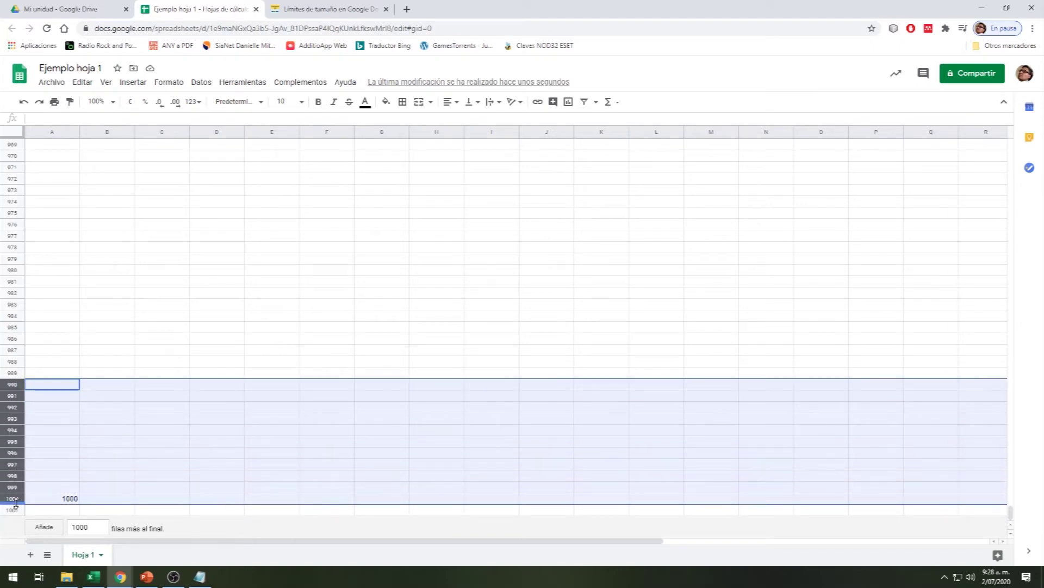
right_click(14, 485)
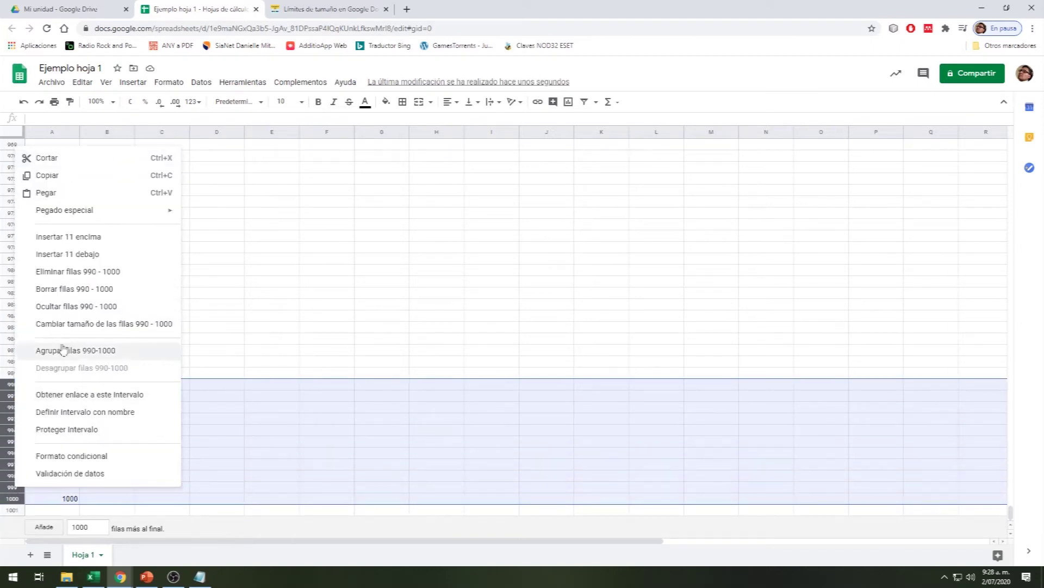
left_click(89, 255)
scroll(15, 486, "down", 2)
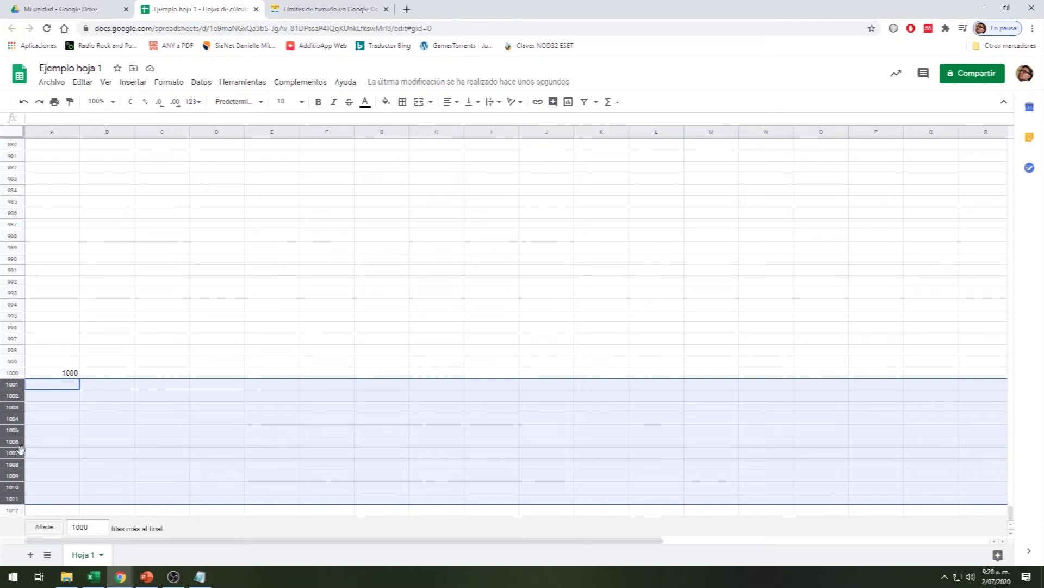
Check the maximum number of cells allowed in a spreadsheet on the open Google Docs limits web page.
key("ctrl+Tab")
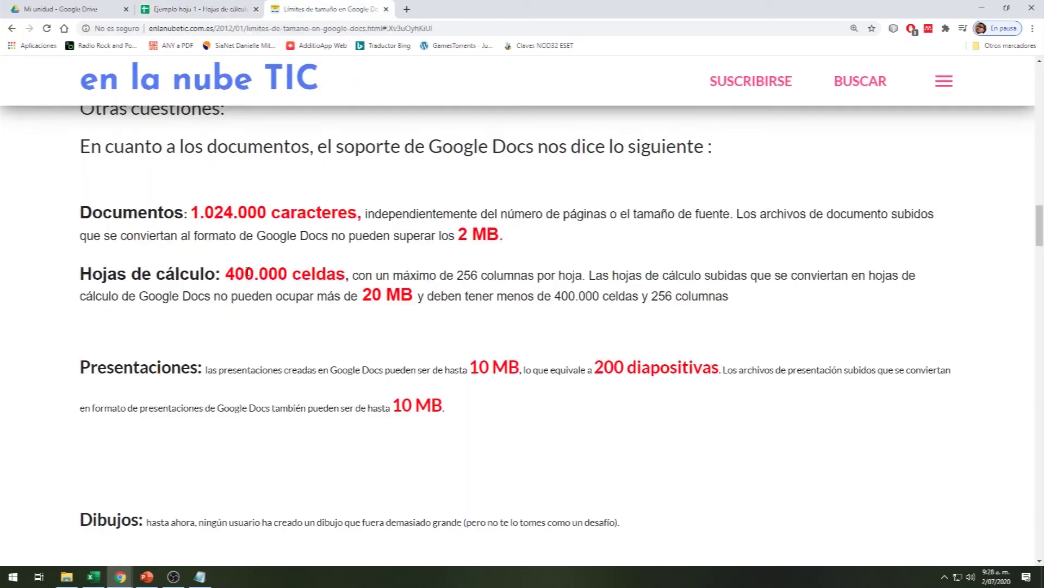
left_click_drag(226, 274, 344, 278)
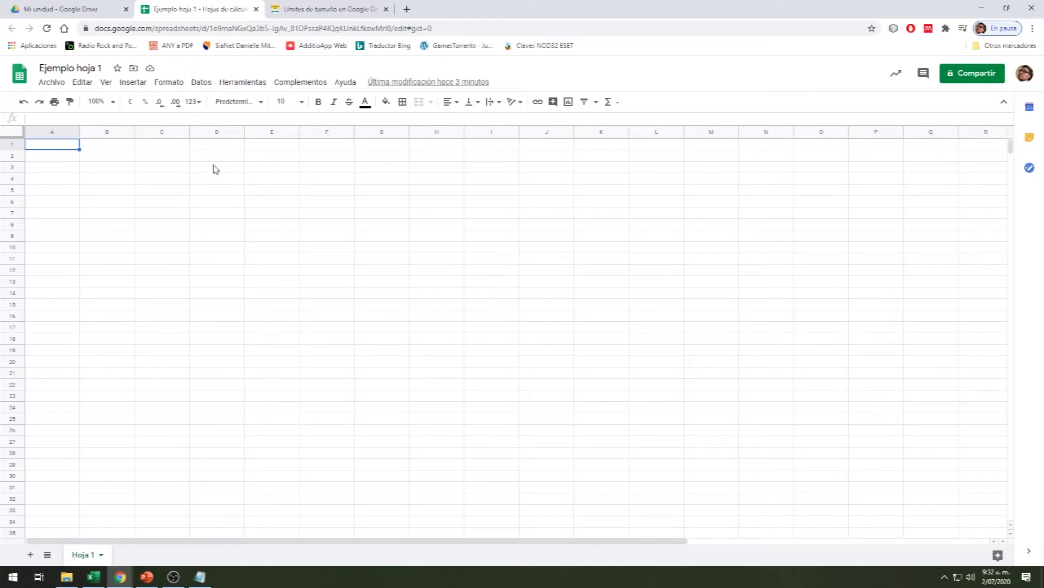
Enter the headers Serie contínua, Serie periódica and Fechas in cells B2, C2 and D2.
key("ctrl+plus")
key("ctrl+plus")
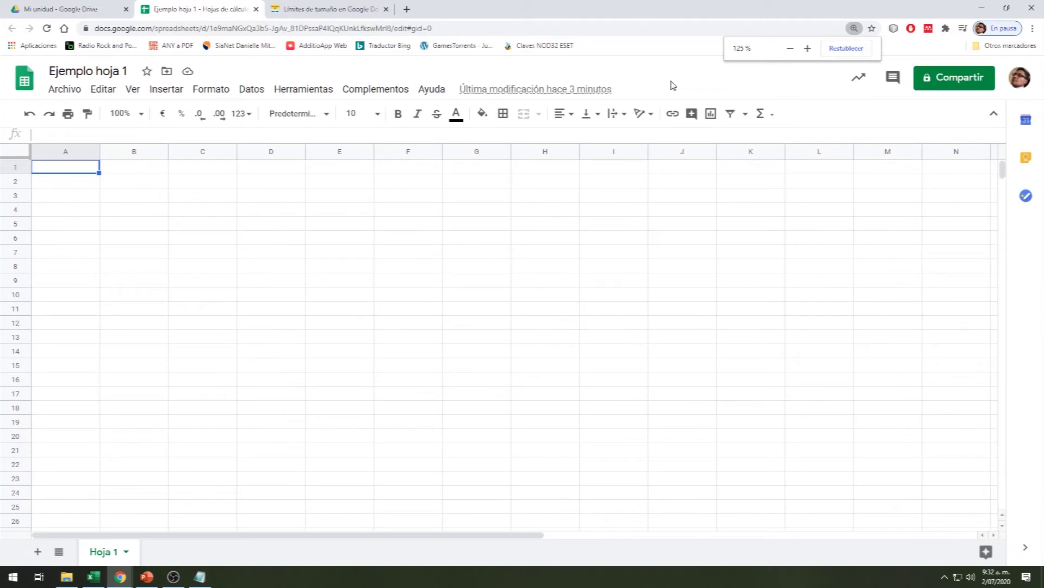
left_click(131, 185)
type("Serie contínua")
left_click(220, 181)
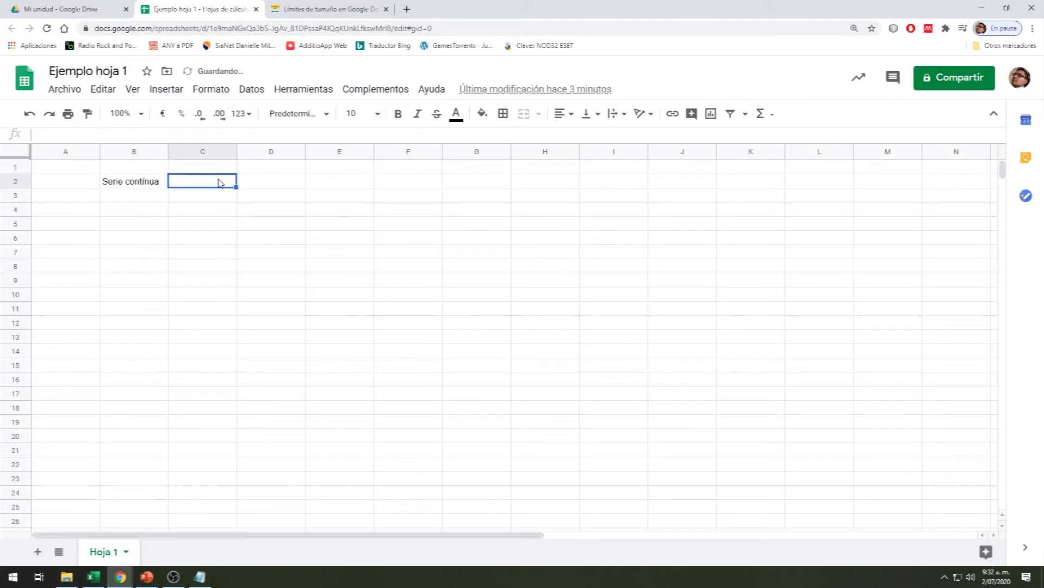
type("Serie")
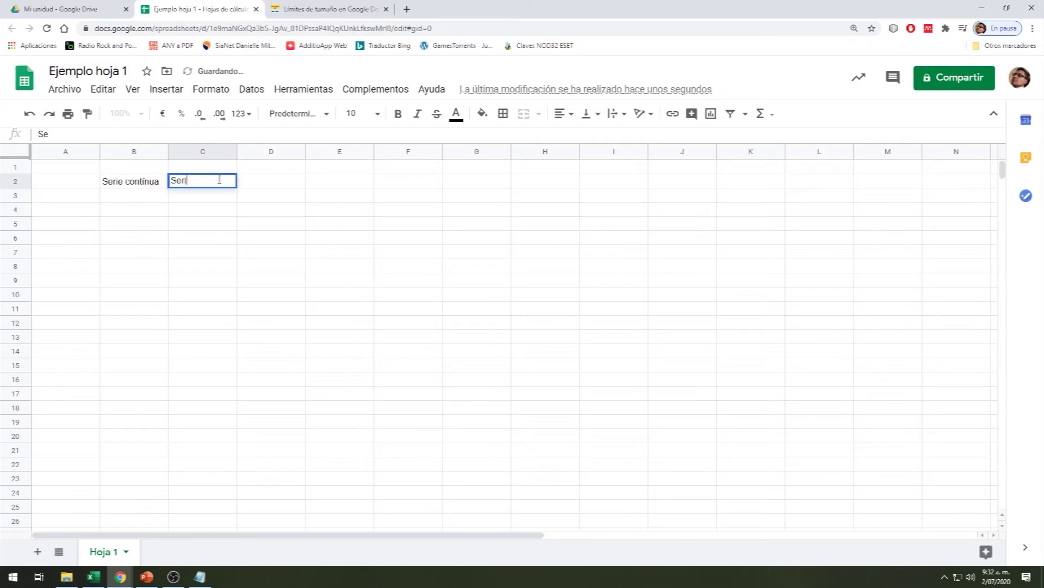
type(" periódica")
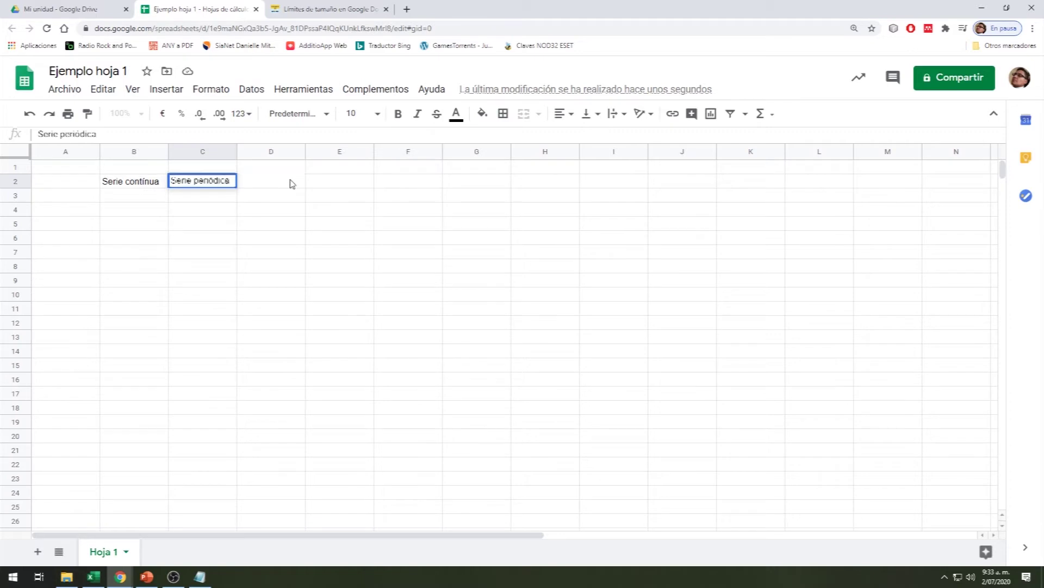
left_click(291, 183)
type("Fechas")
left_click(152, 197)
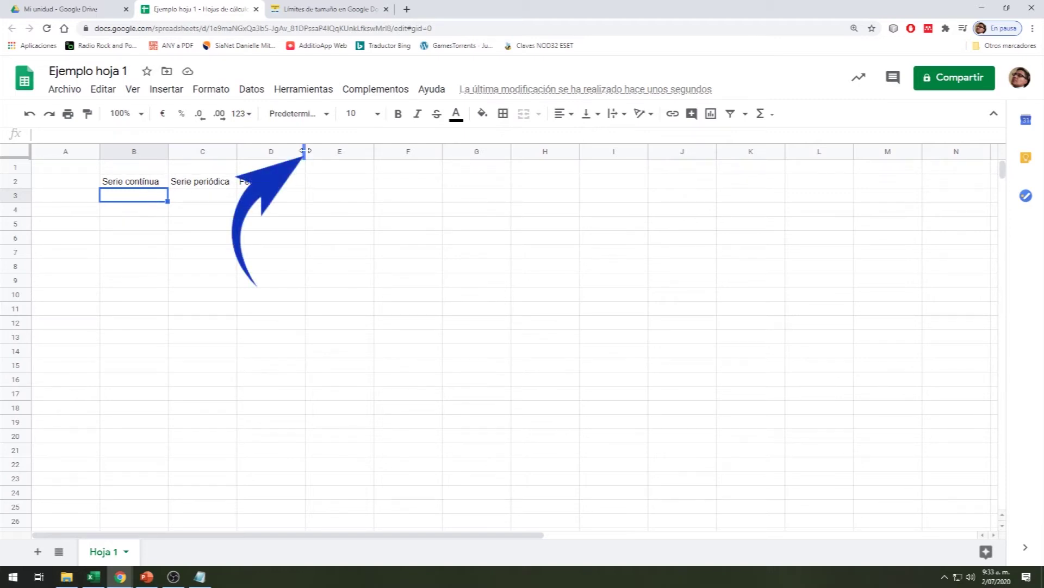
Widen column D to nearly double its width and make row 2 about twice as tall.
left_click_drag(304, 151, 354, 151)
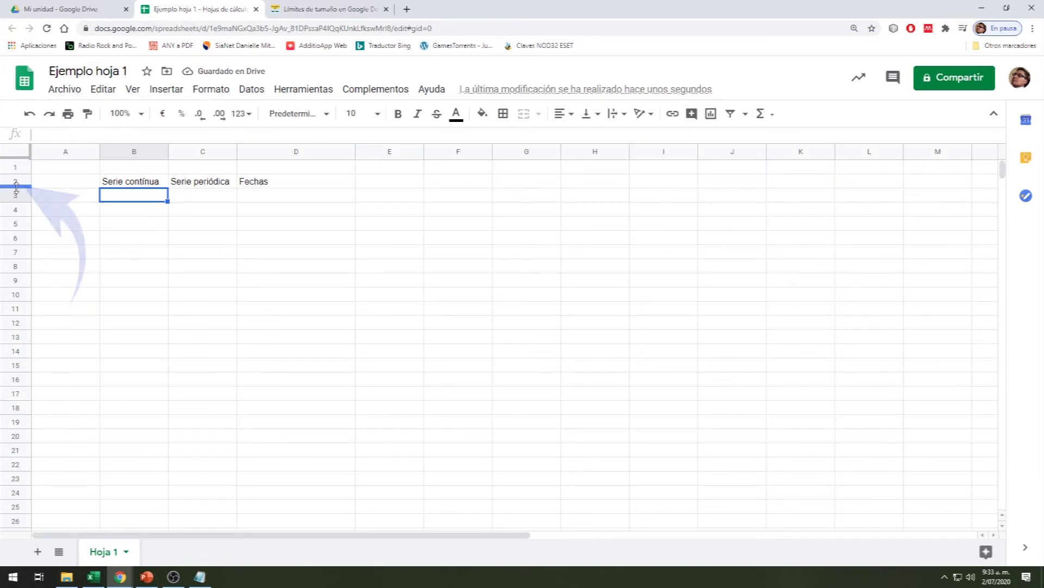
left_click_drag(16, 187, 18, 203)
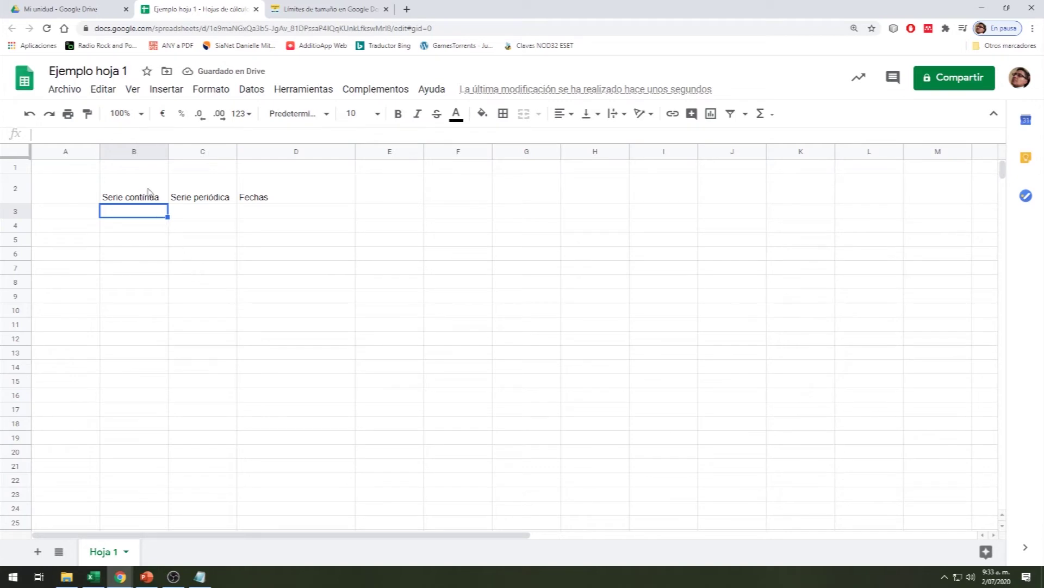
Apply all borders to the header cells B2:D2.
left_click_drag(147, 190, 273, 198)
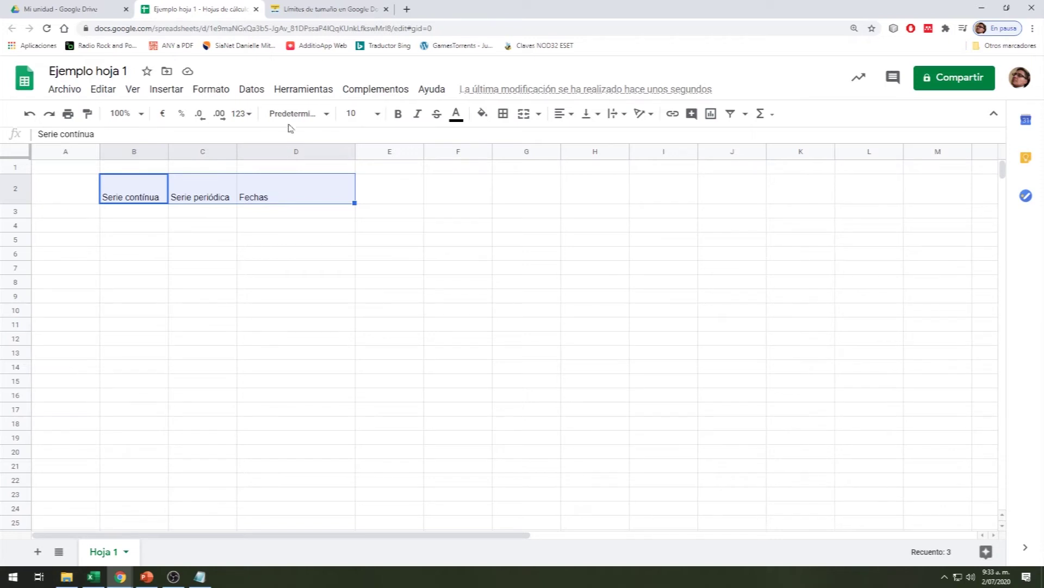
left_click(503, 114)
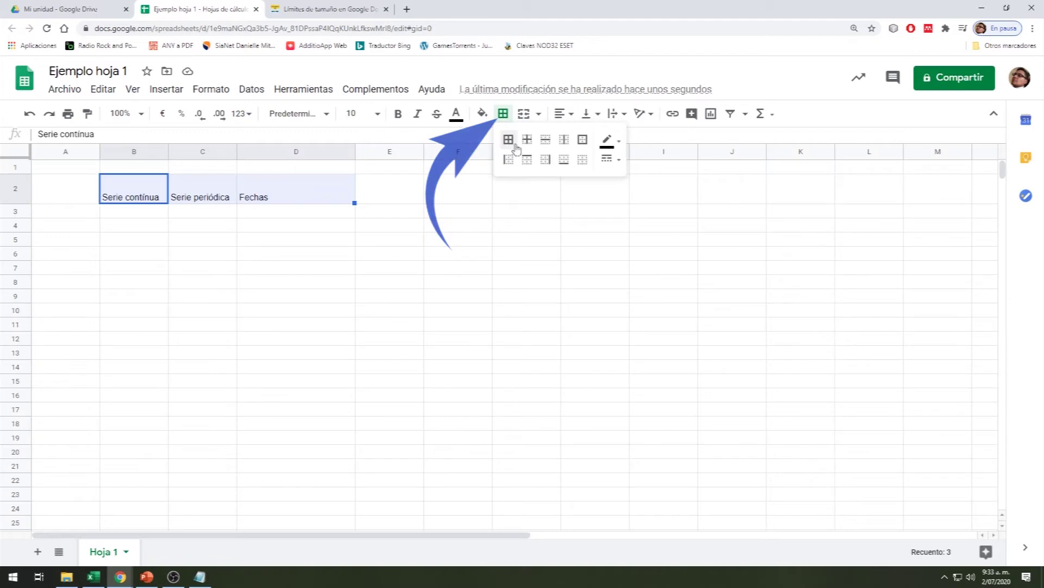
left_click(607, 160)
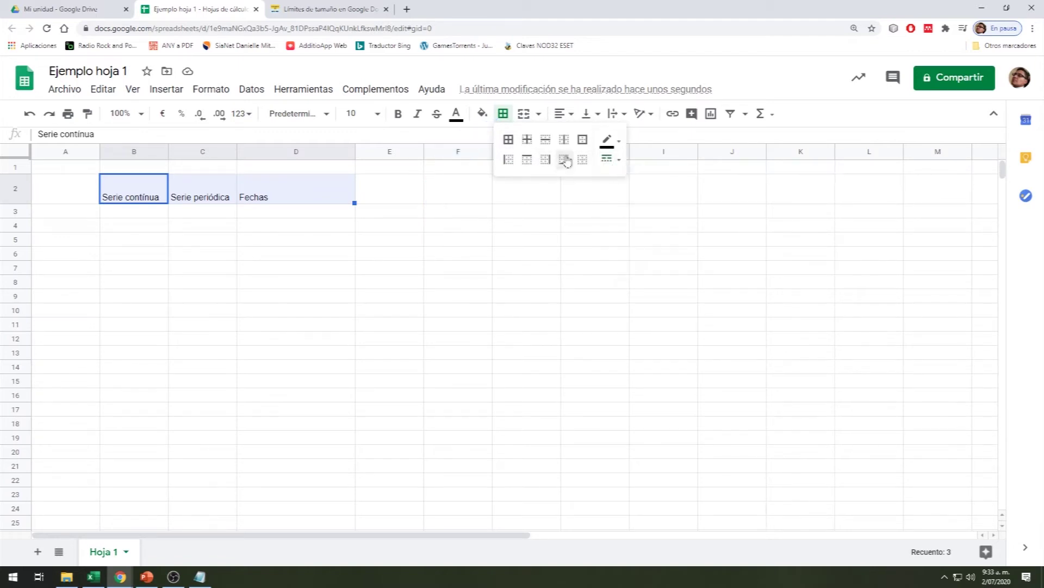
left_click(509, 143)
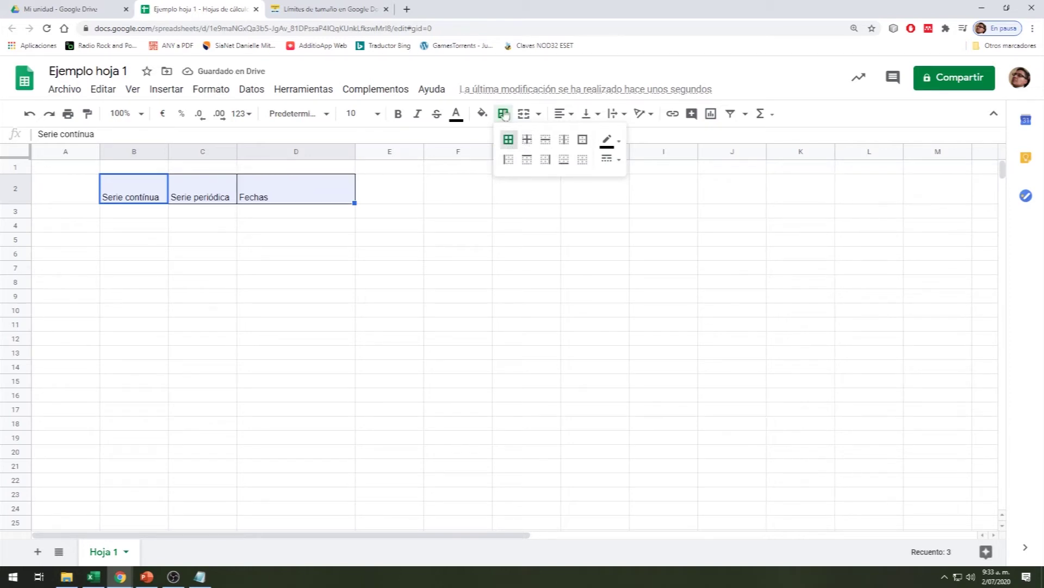
Center the header text in B2:D2 both horizontally and vertically.
left_click(572, 115)
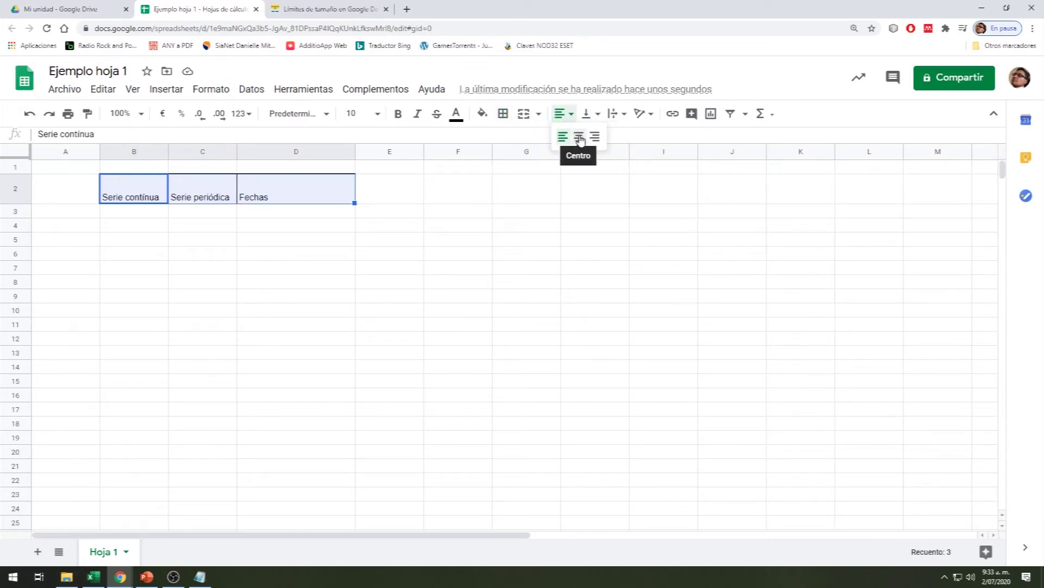
left_click(580, 138)
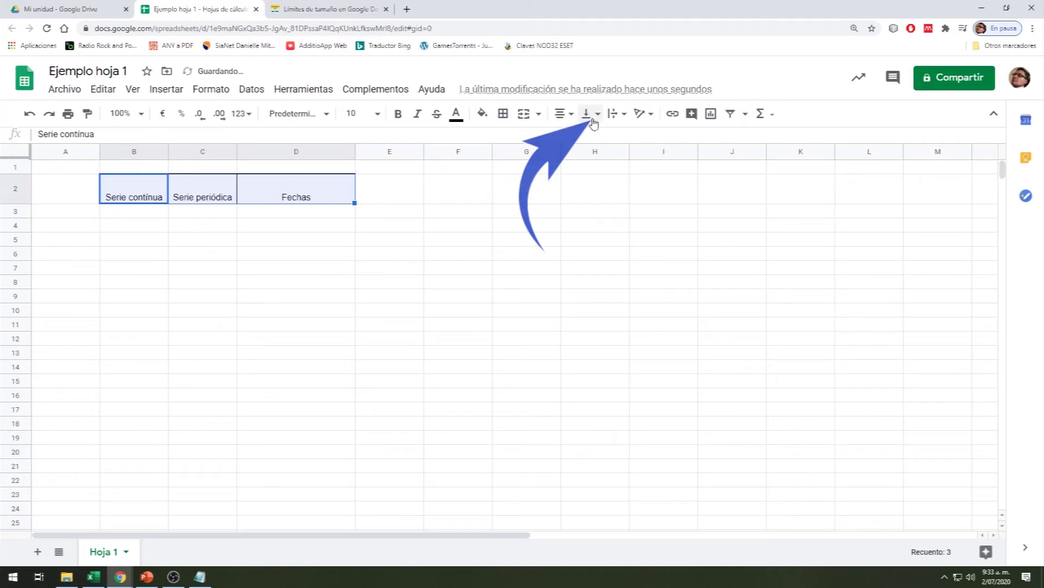
left_click(599, 116)
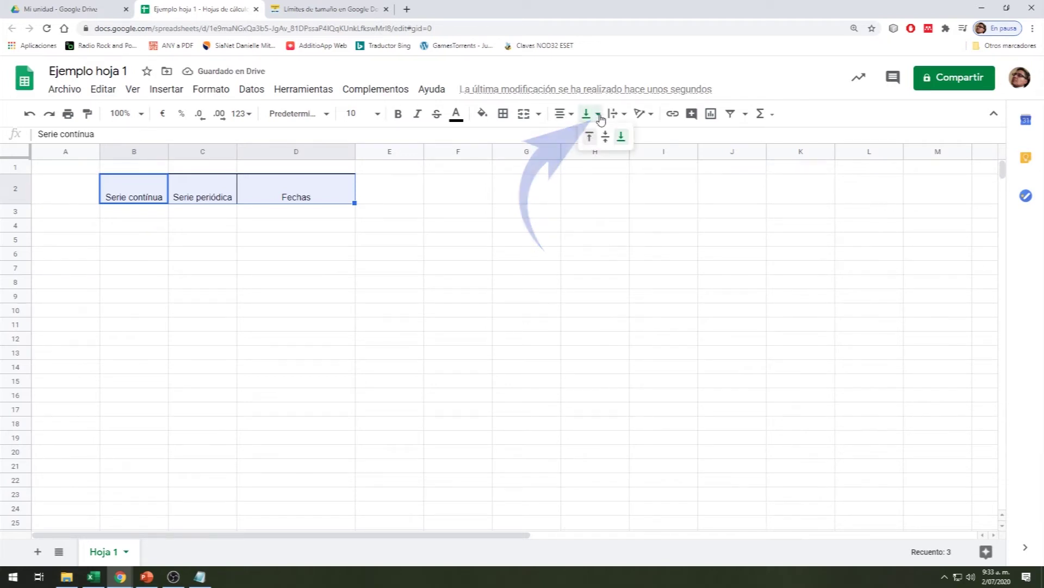
left_click(605, 136)
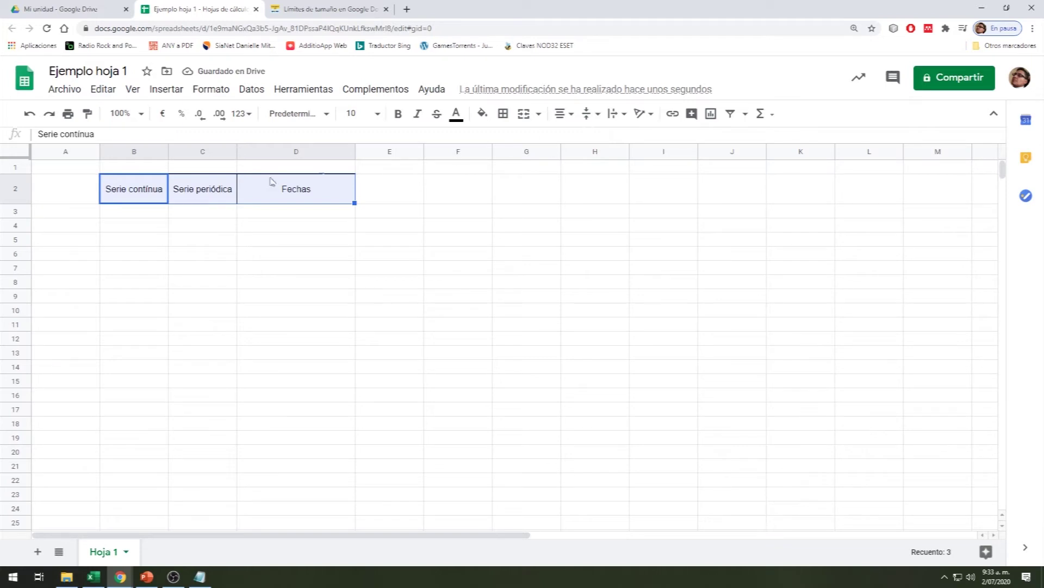
Fill the header cells B2:D2 with yellow.
left_click(174, 201)
left_click(155, 196)
left_click_drag(155, 196, 271, 196)
left_click(482, 113)
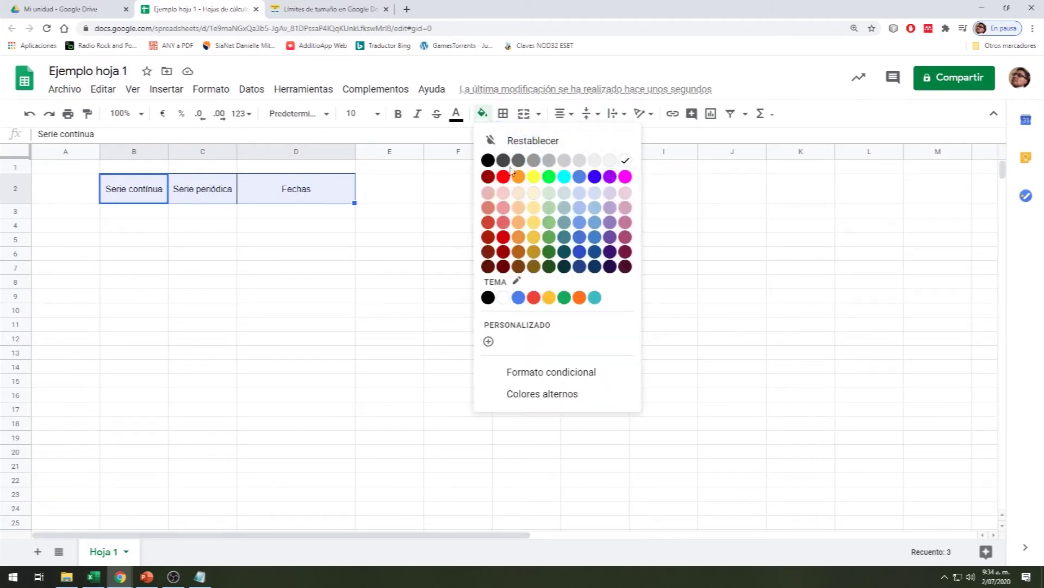
left_click(534, 178)
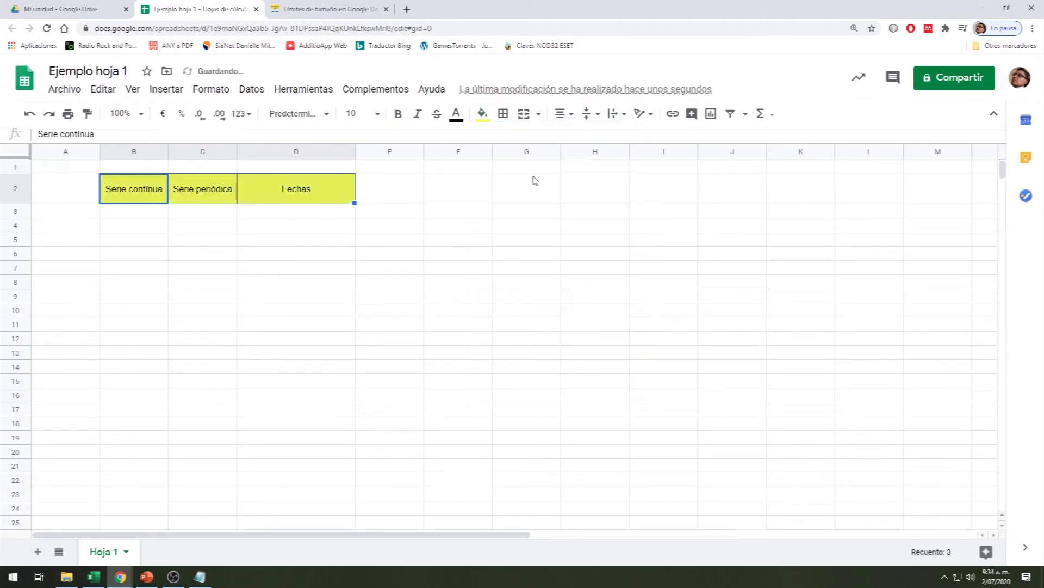
Enter 1 in cell B3 and 2 in cell B4, under the Serie contínua header.
left_click(159, 216)
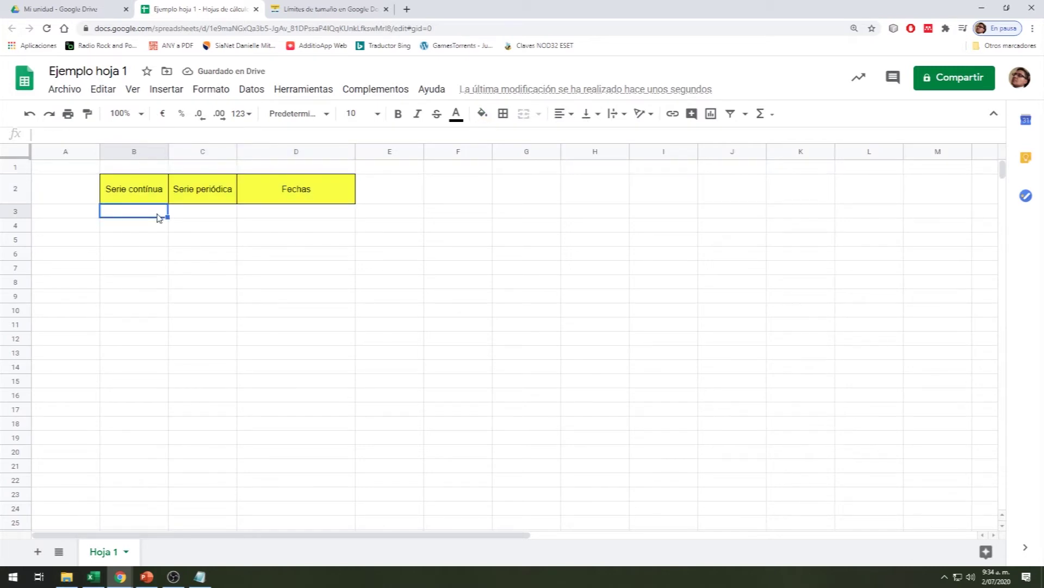
type("1")
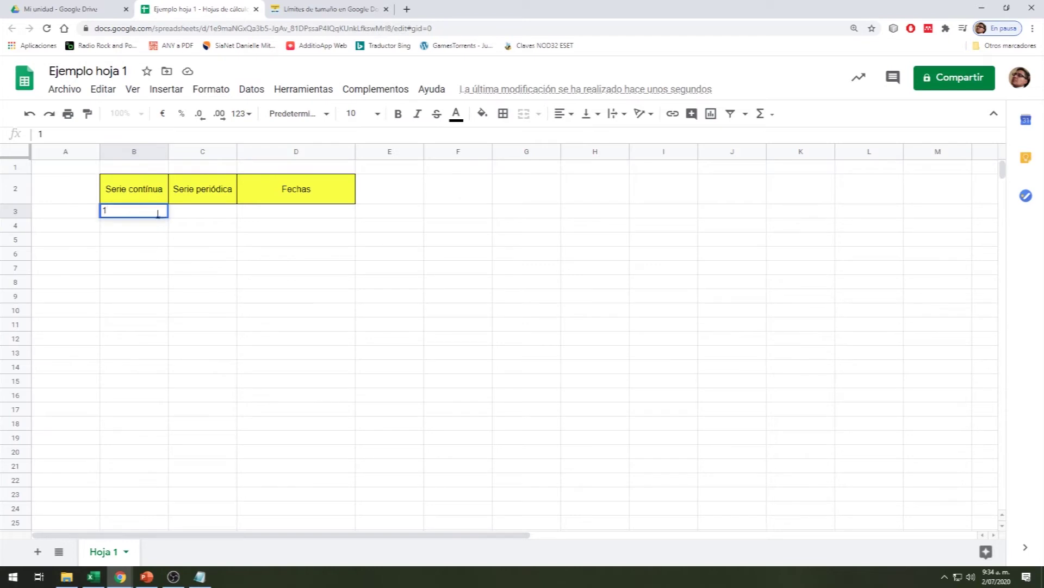
key("Return")
type("2")
key("Tab")
Enter -10 in cell C3 and -2 in cell C4, under the Serie periódica header.
key("Up")
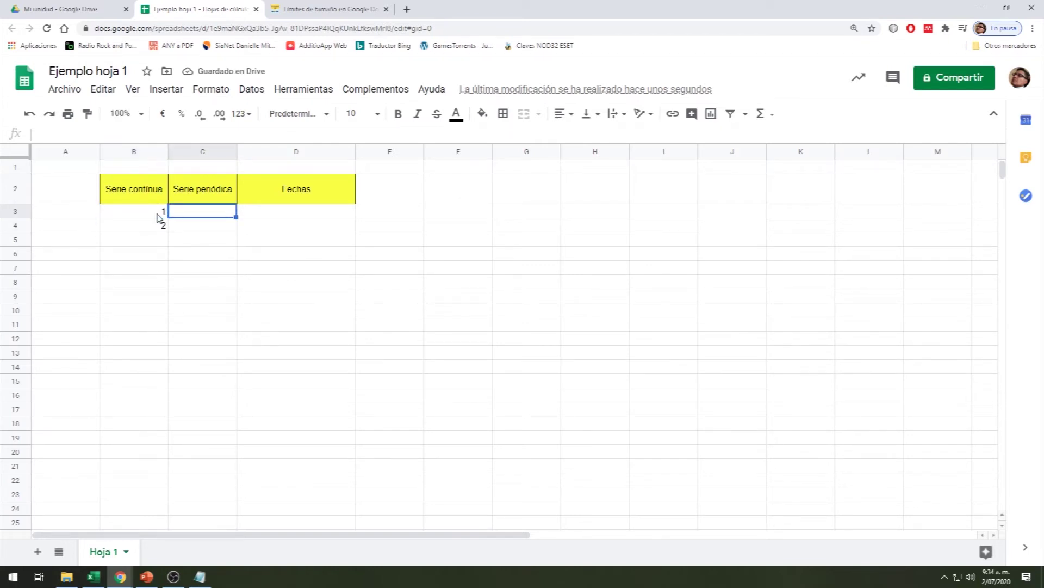
type("-")
type("19")
type("0")
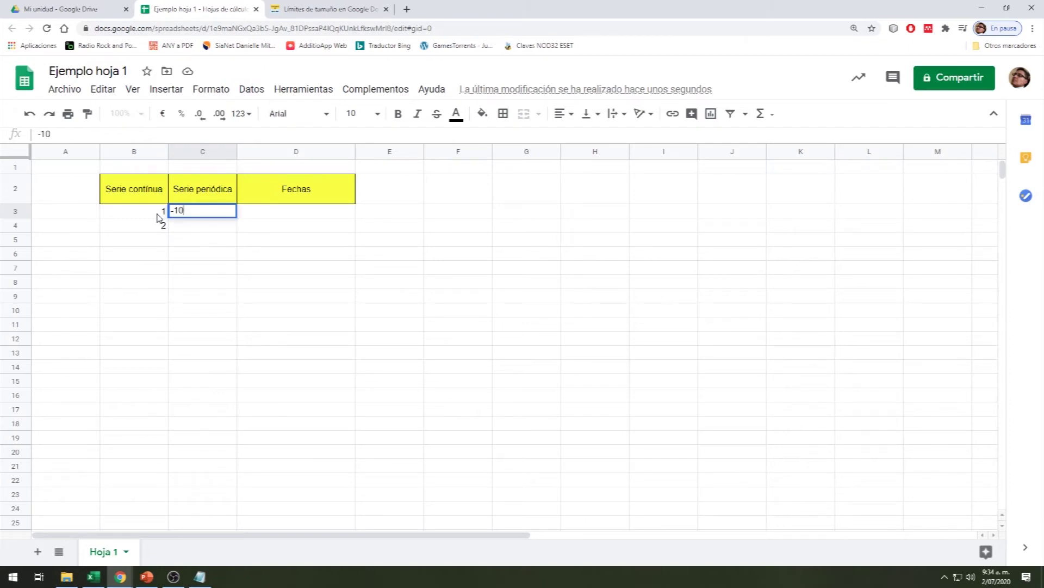
key("Return")
type("-2")
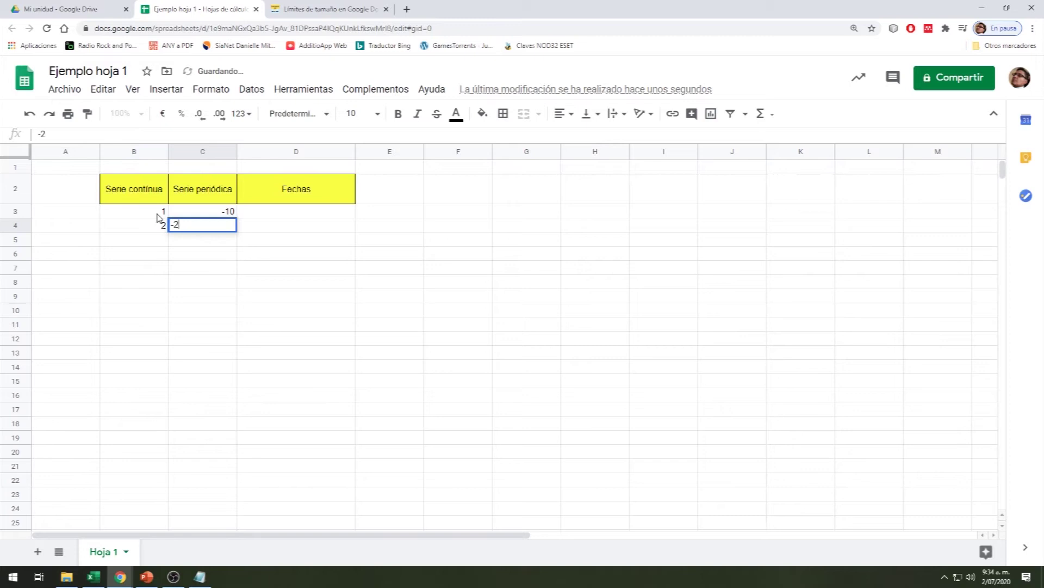
key("Up")
Enter the date 26/06/2020 in cell D3, under the Fechas header.
key("Right")
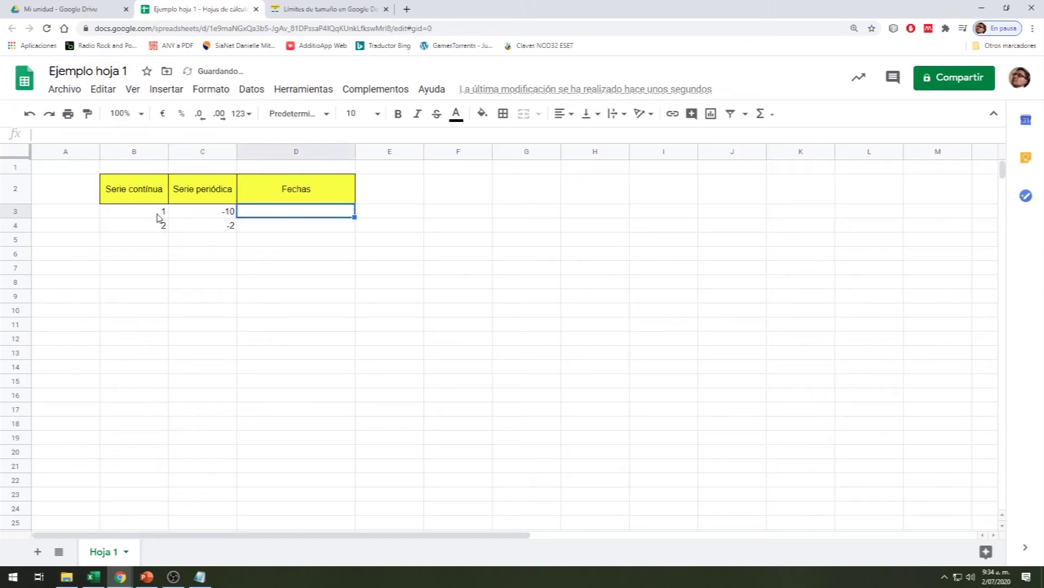
type("26/0")
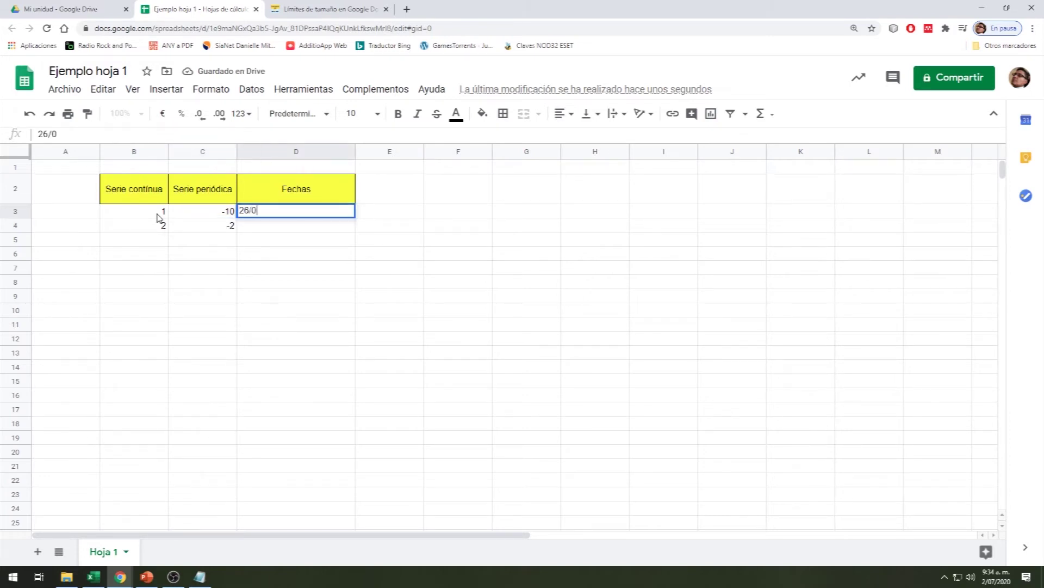
type("6/2020")
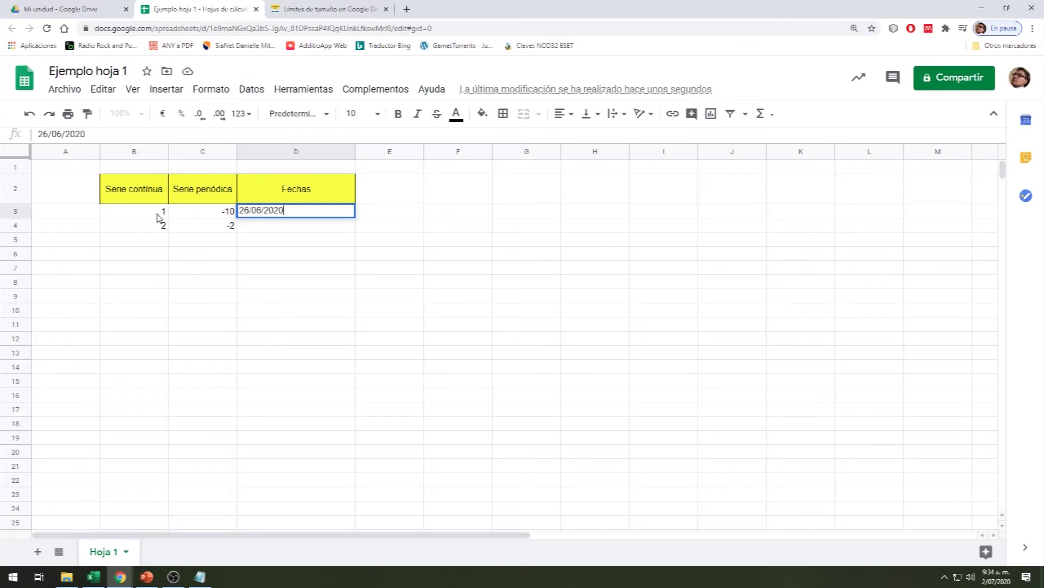
key("Return")
Autofill the Serie contínua, Serie periódica and Fechas columns down to row 12 from their starting values.
left_click_drag(145, 213, 146, 224)
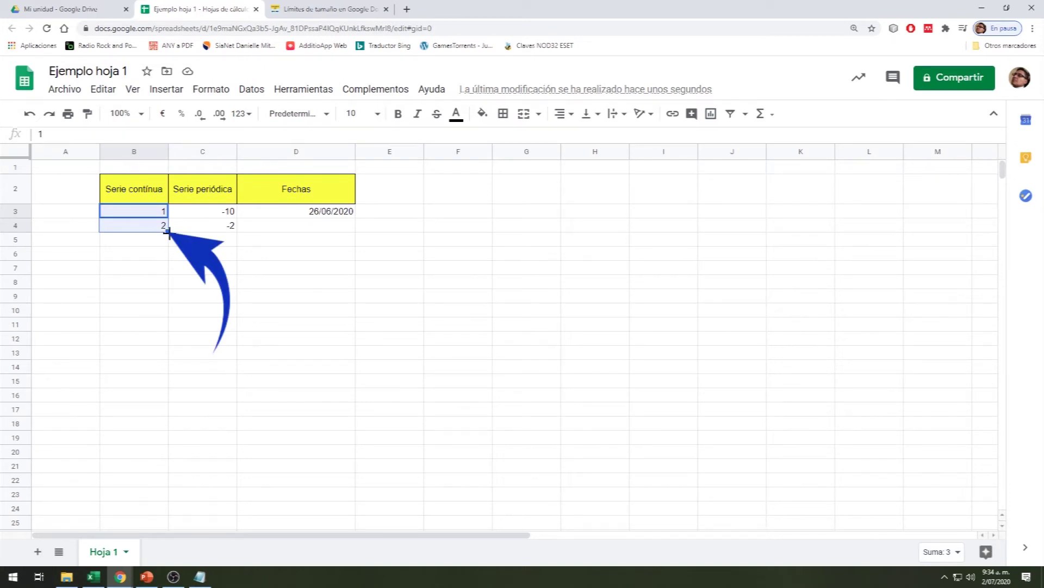
left_click_drag(168, 232, 164, 342)
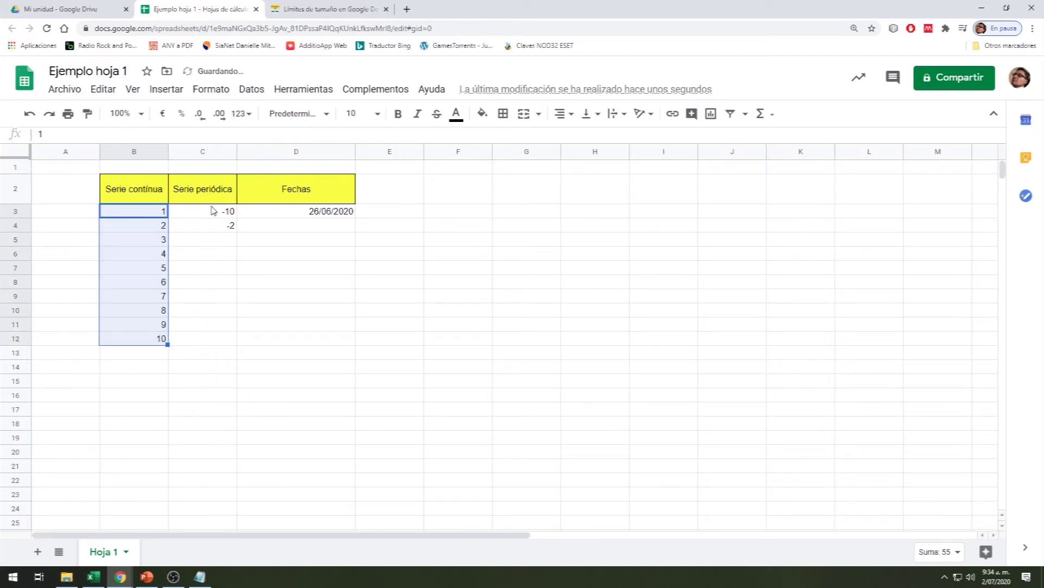
left_click_drag(212, 211, 221, 226)
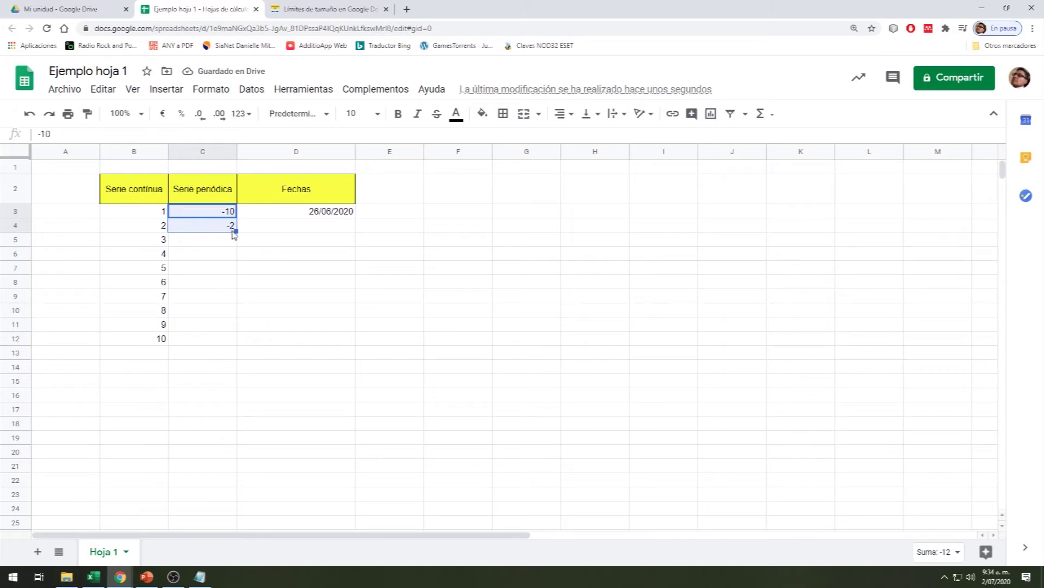
left_click_drag(235, 231, 236, 342)
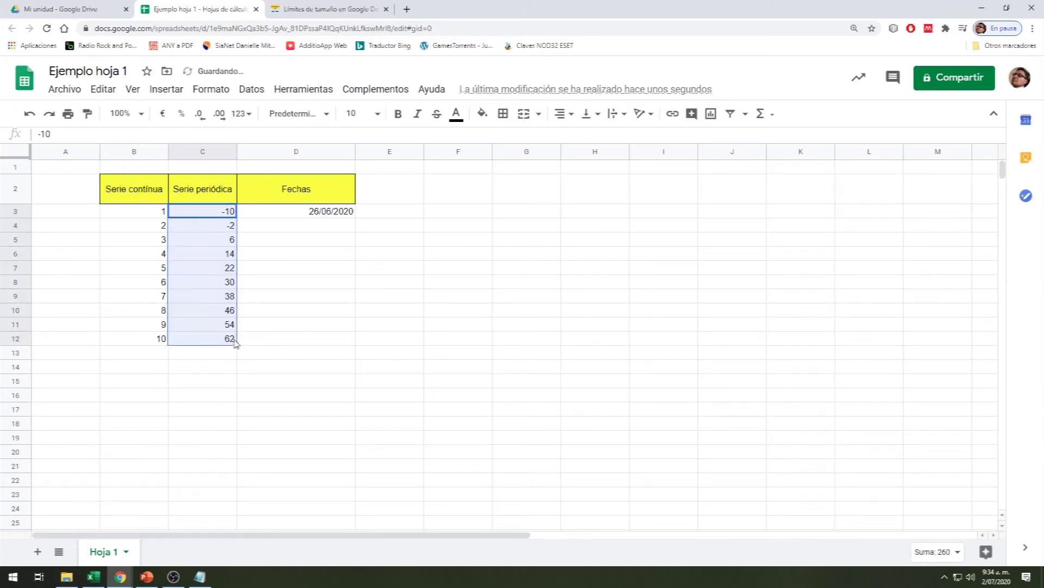
left_click(334, 215)
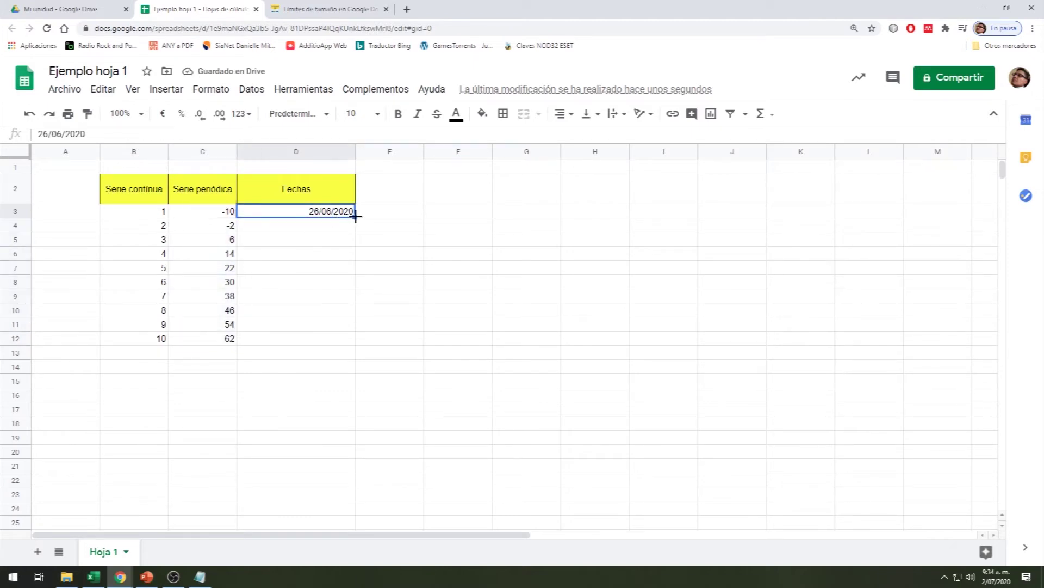
left_click_drag(355, 217, 353, 336)
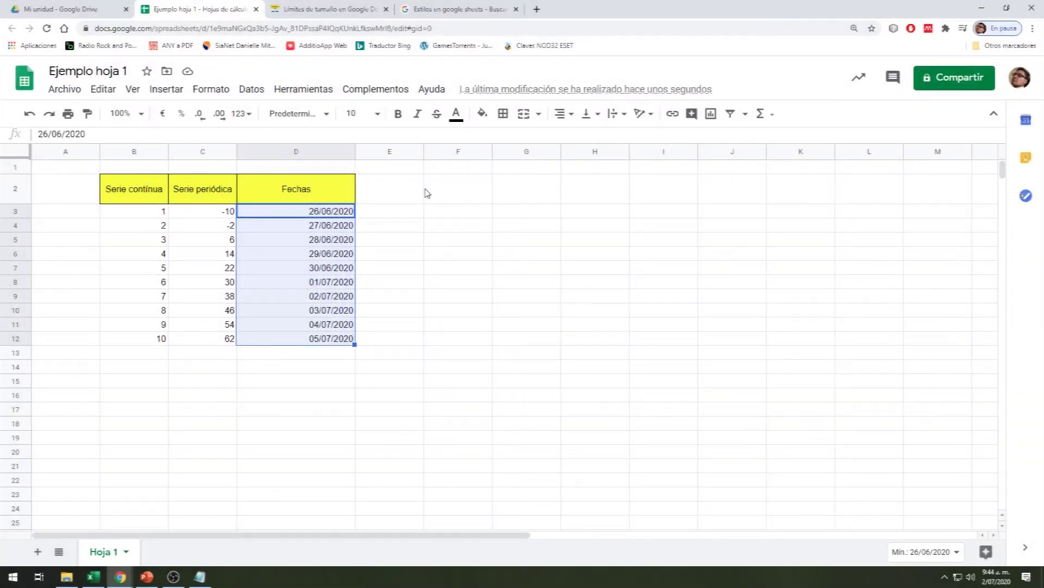
Apply the long date format with weekday and month name to cell D4, and widen column D slightly.
left_click(292, 231)
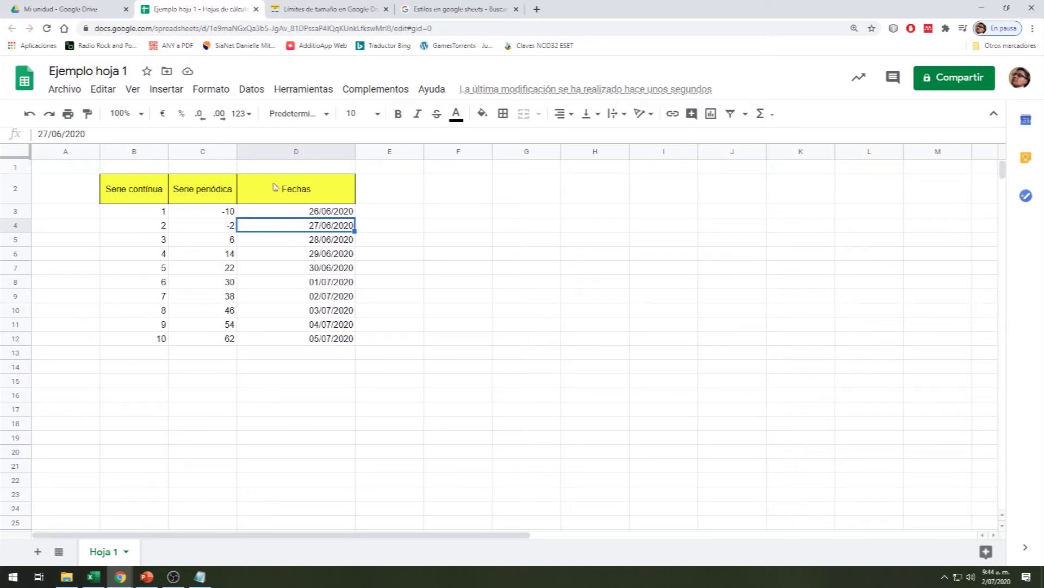
left_click(218, 95)
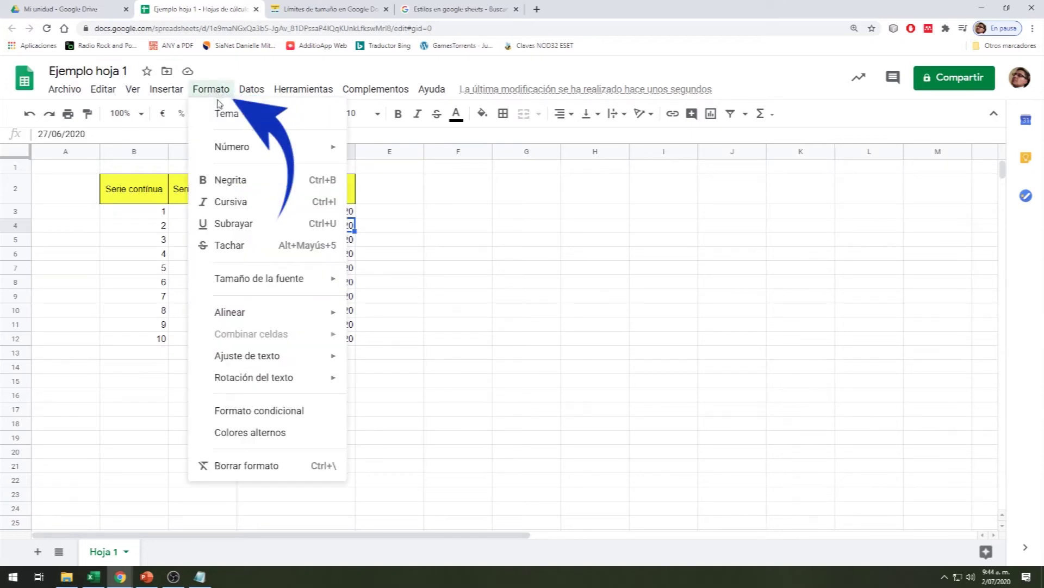
mouse_move(236, 149)
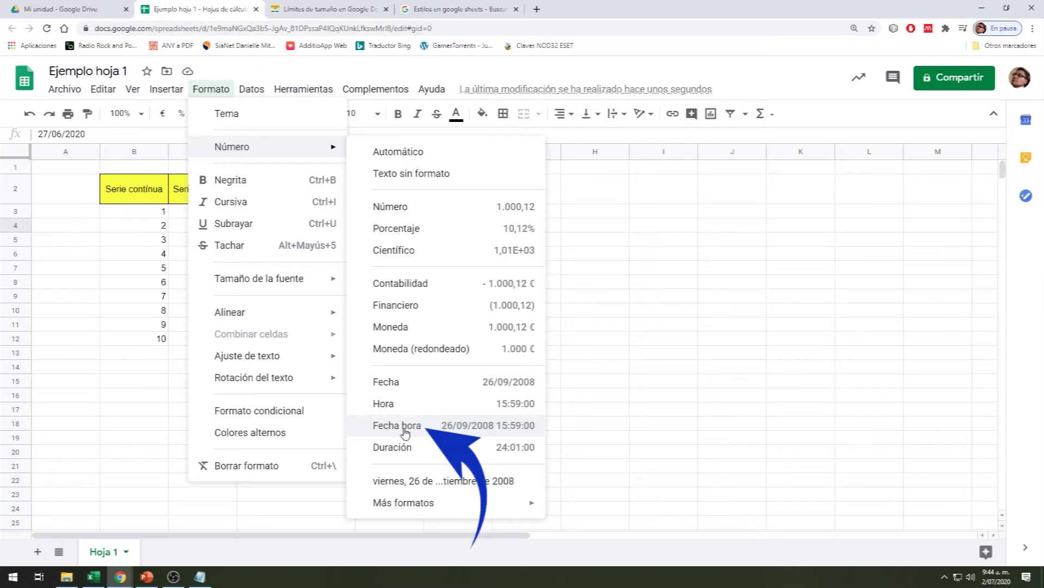
mouse_move(405, 503)
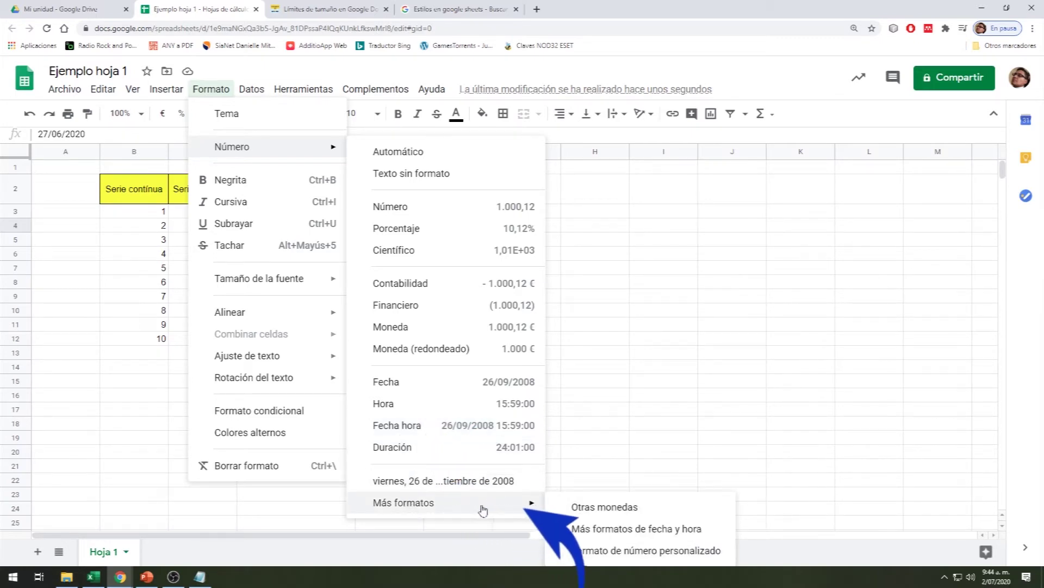
left_click(614, 531)
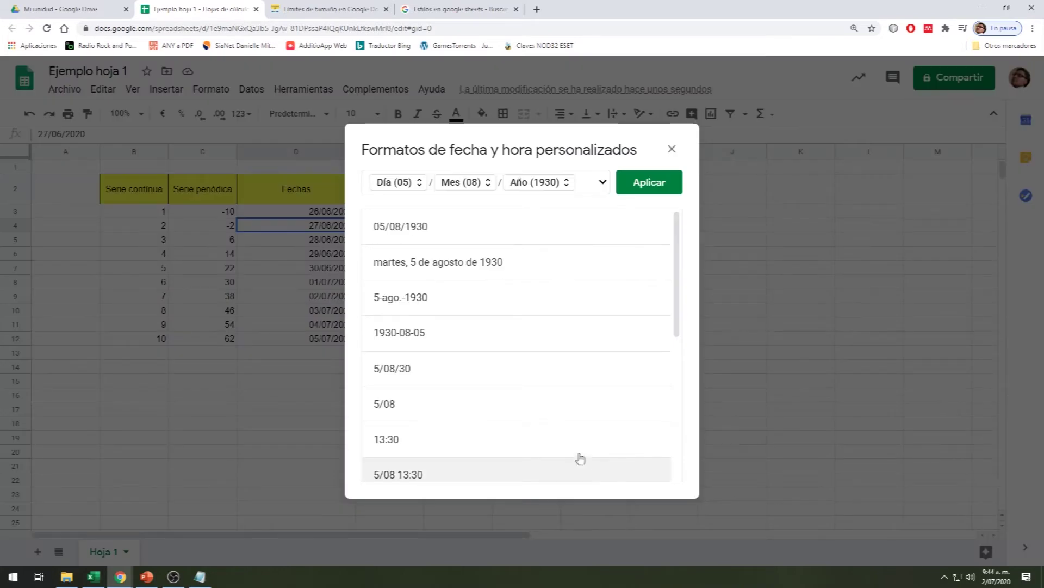
mouse_move(679, 263)
left_mouse_down()
mouse_move(679, 285)
mouse_move(685, 259)
left_mouse_up()
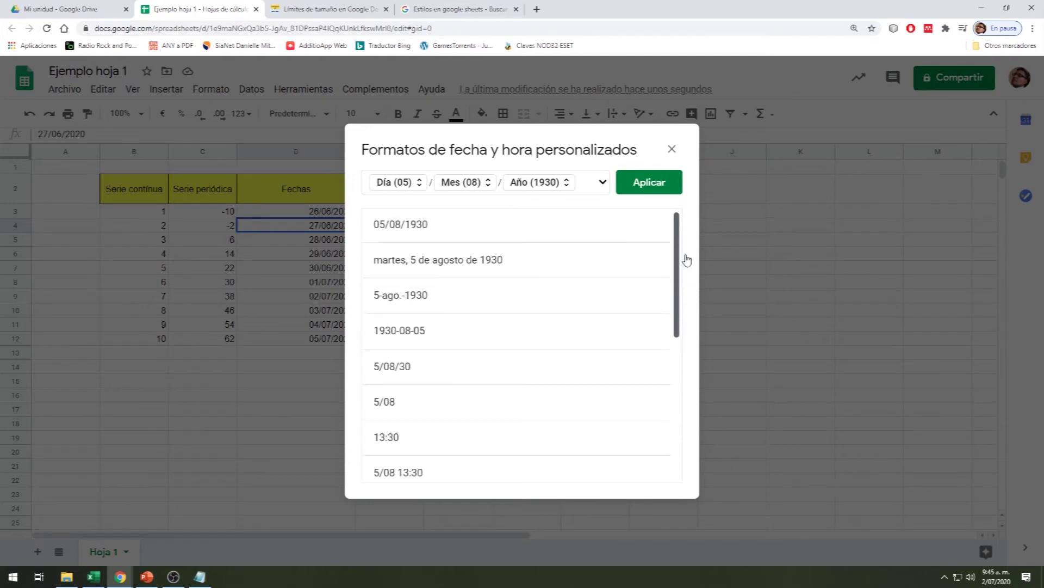
left_click(459, 267)
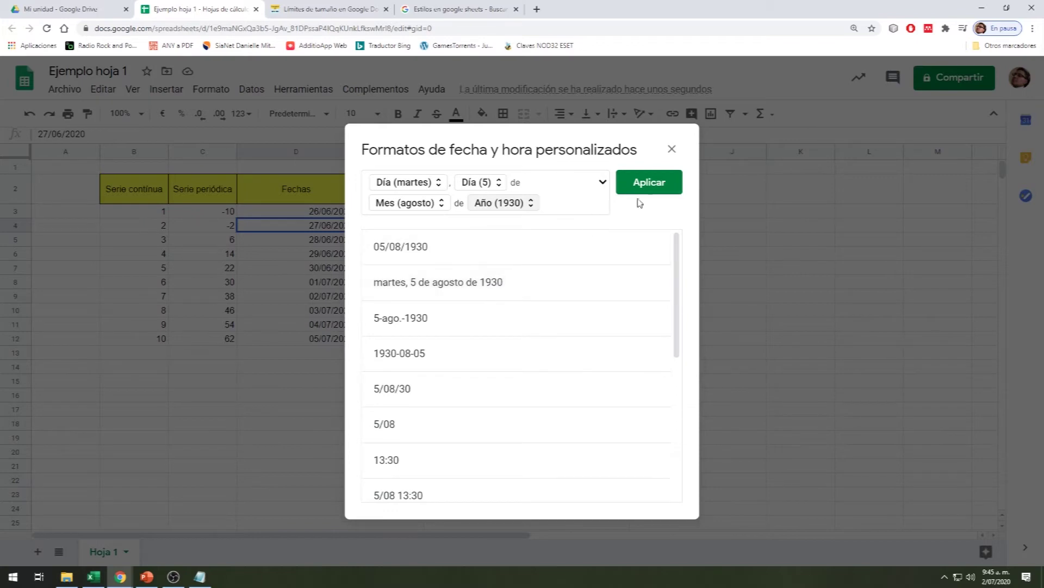
left_click(650, 188)
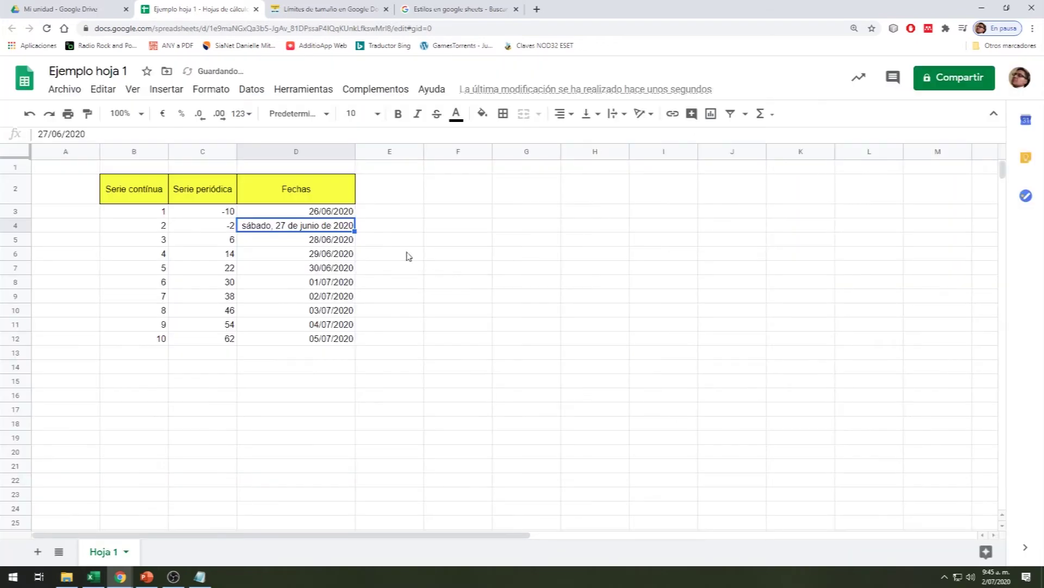
left_click_drag(356, 155, 385, 152)
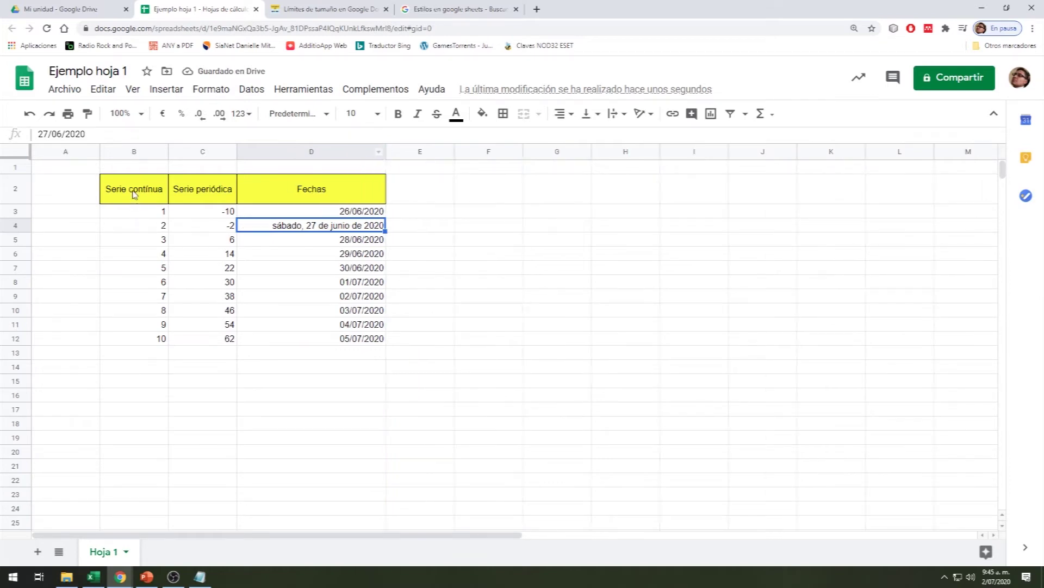
Center the contents of the table's data cells B3:D12 horizontally.
left_click_drag(132, 215, 322, 338)
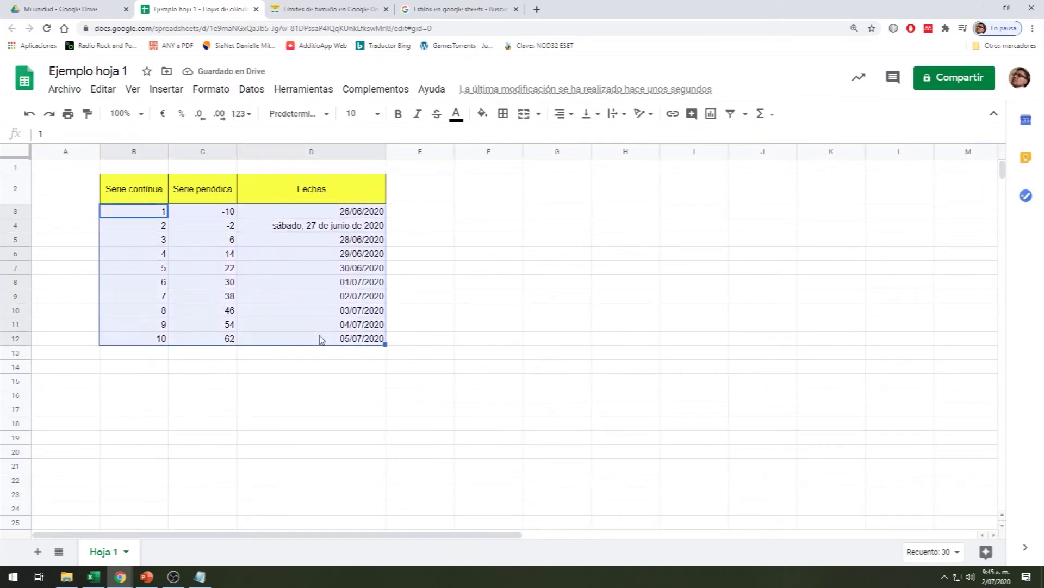
left_click(563, 113)
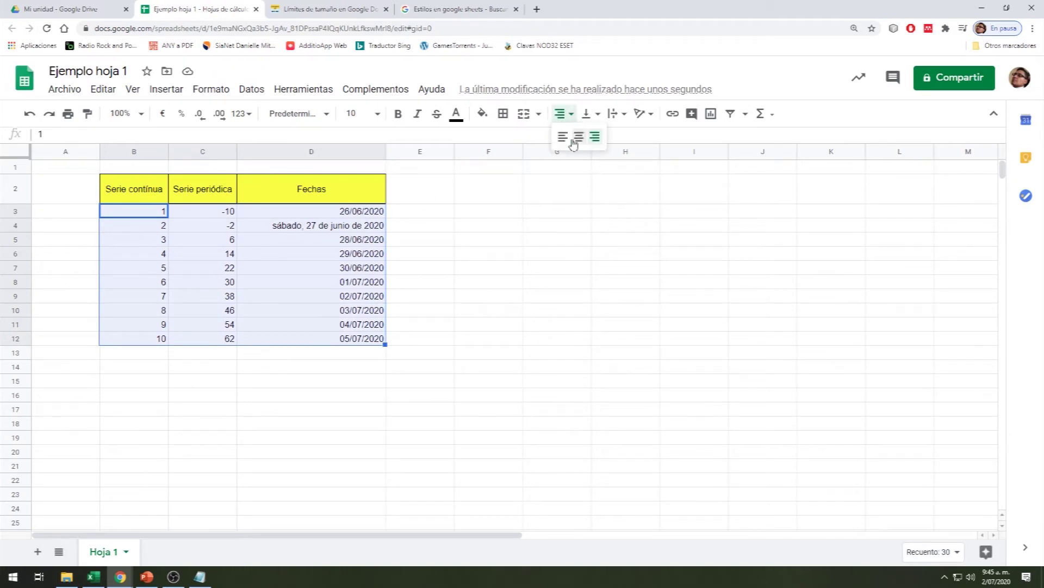
left_click(579, 138)
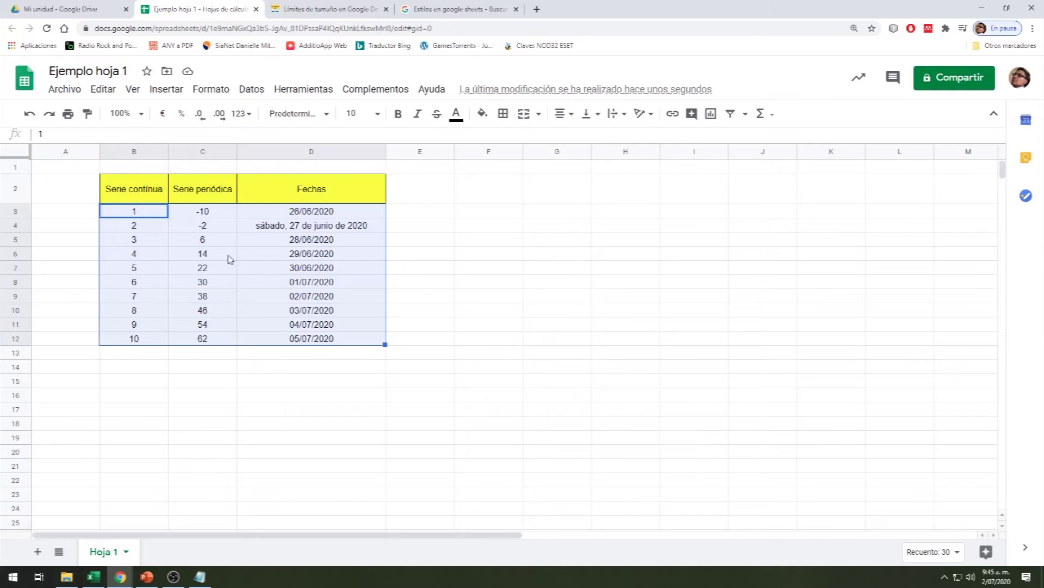
left_click(165, 242)
Apply the Momentum theme with the whole table B2:D12 selected.
left_click_drag(134, 189, 314, 341)
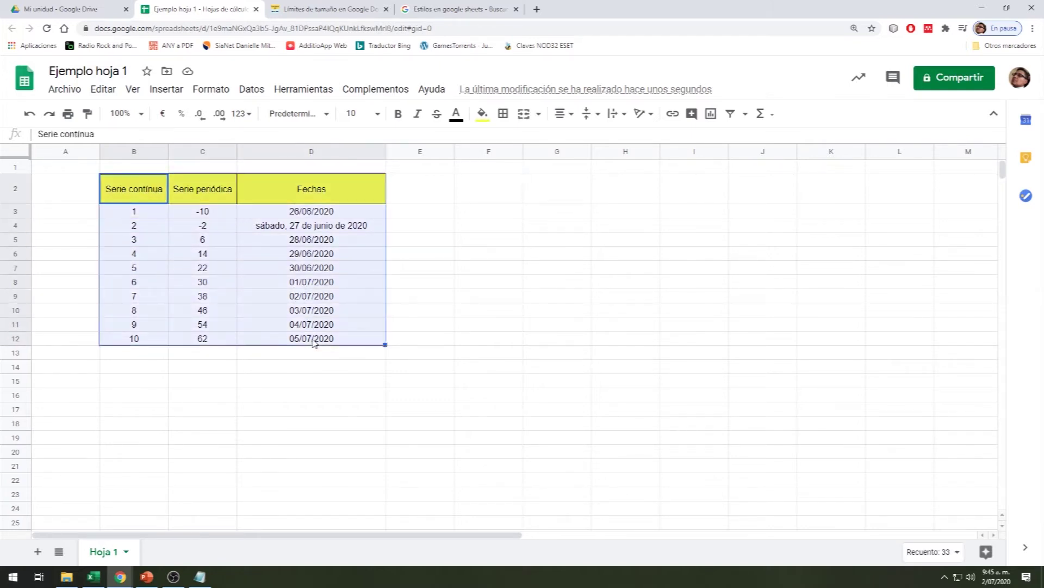
left_click(212, 90)
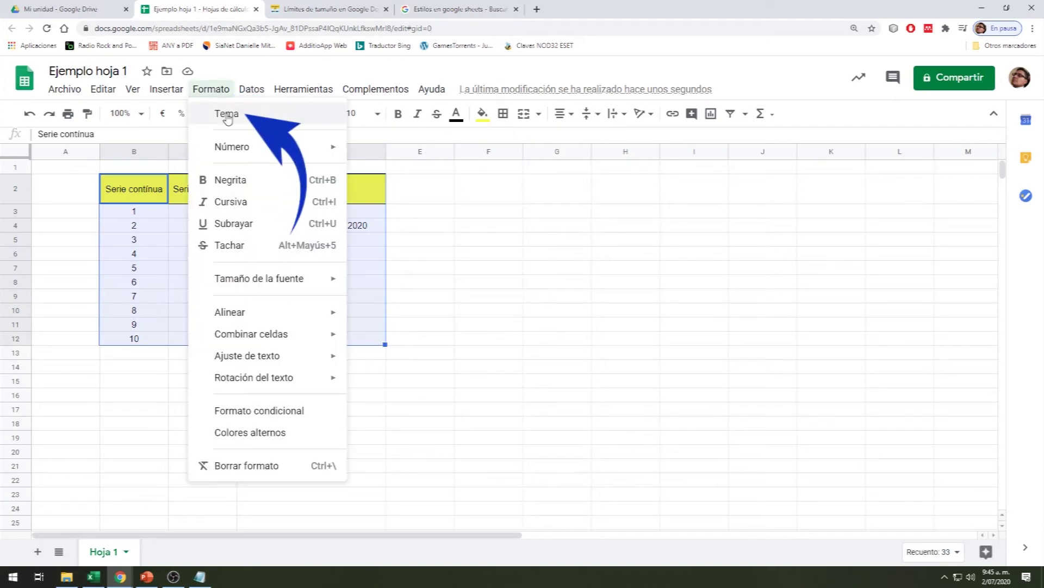
left_click(227, 113)
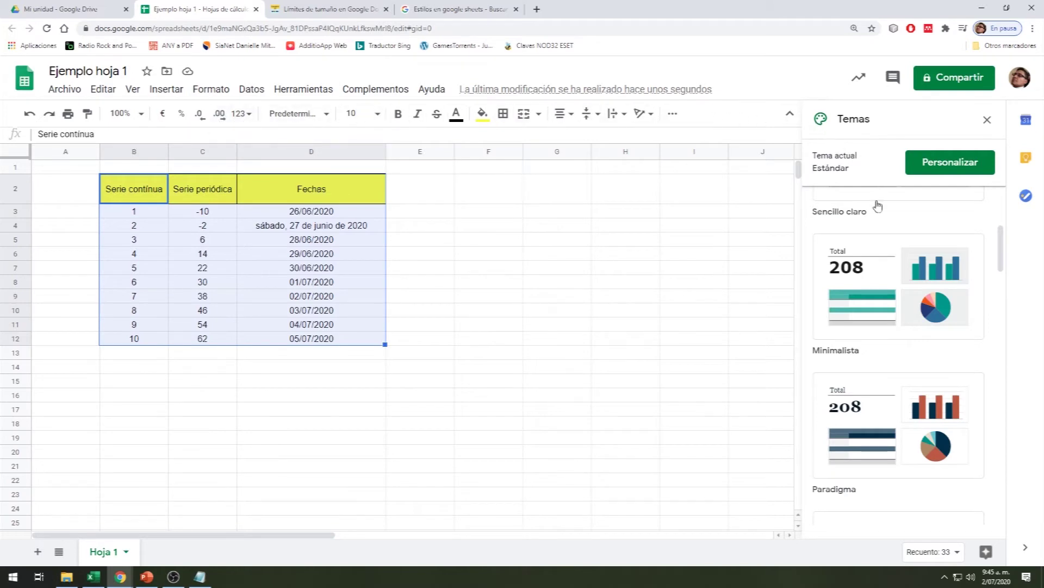
scroll(886, 430, "down", 3)
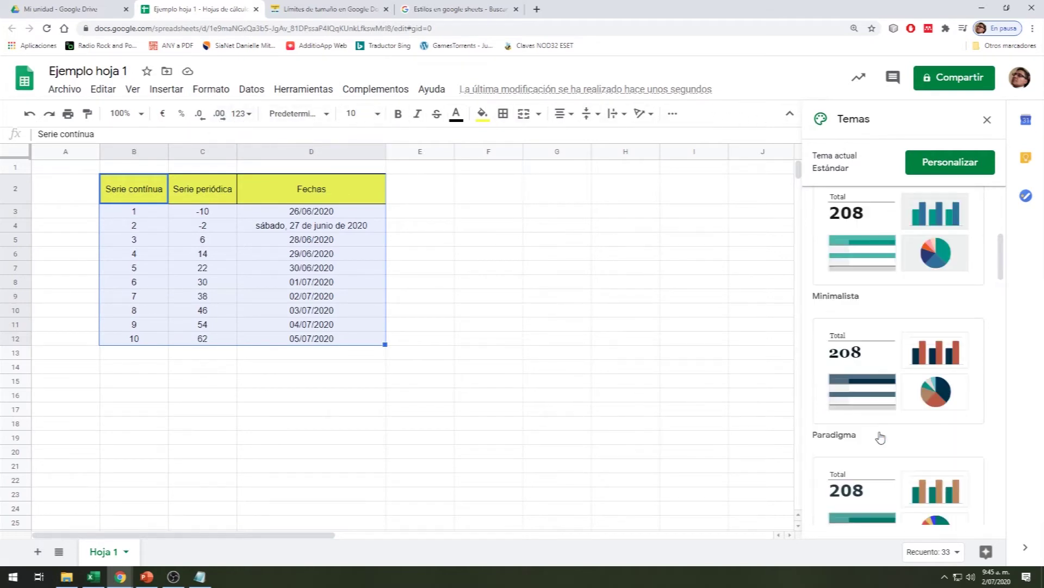
scroll(880, 436, "down", 2)
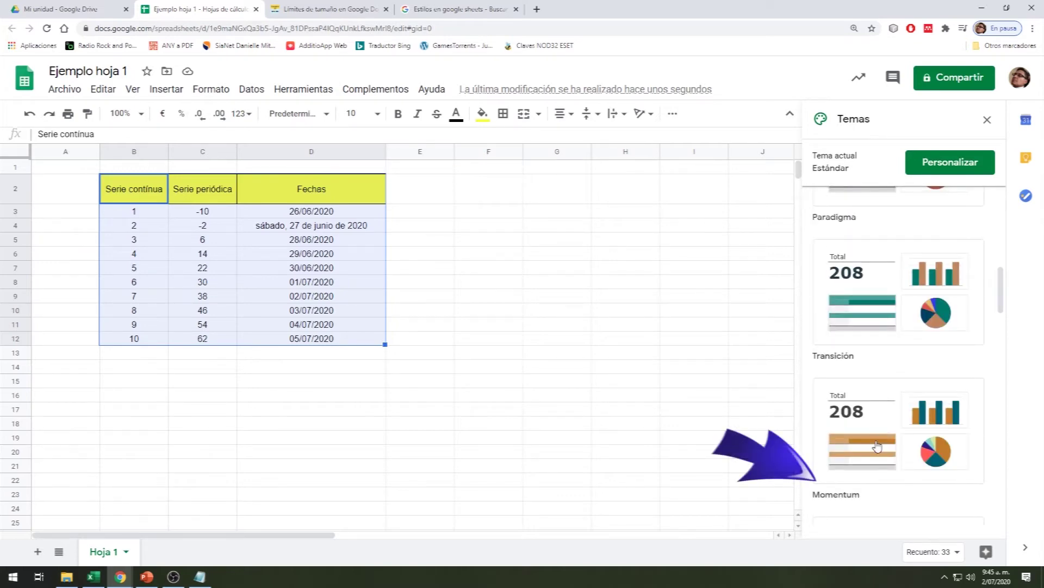
left_click(877, 446)
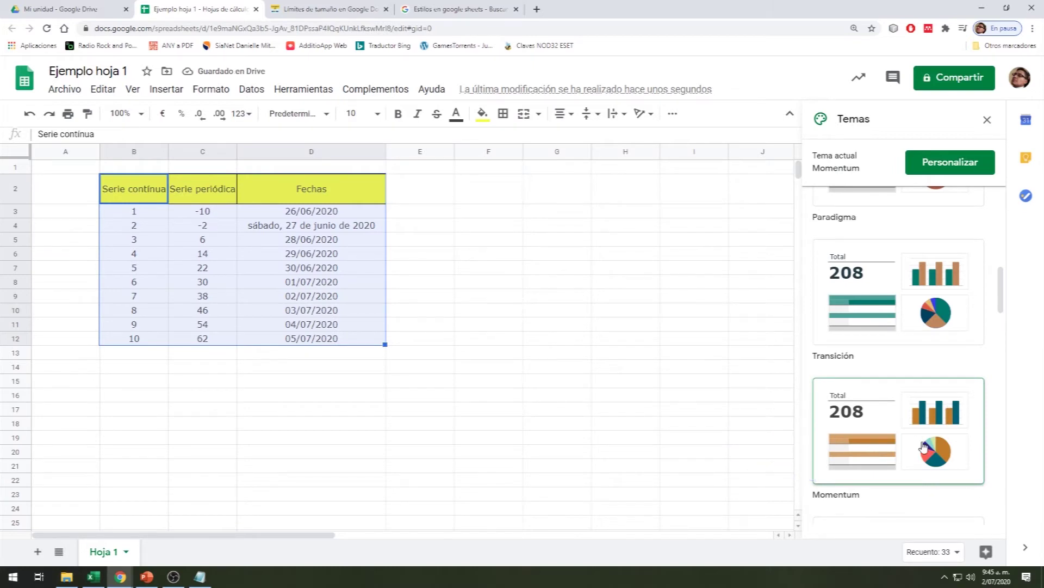
left_click(988, 121)
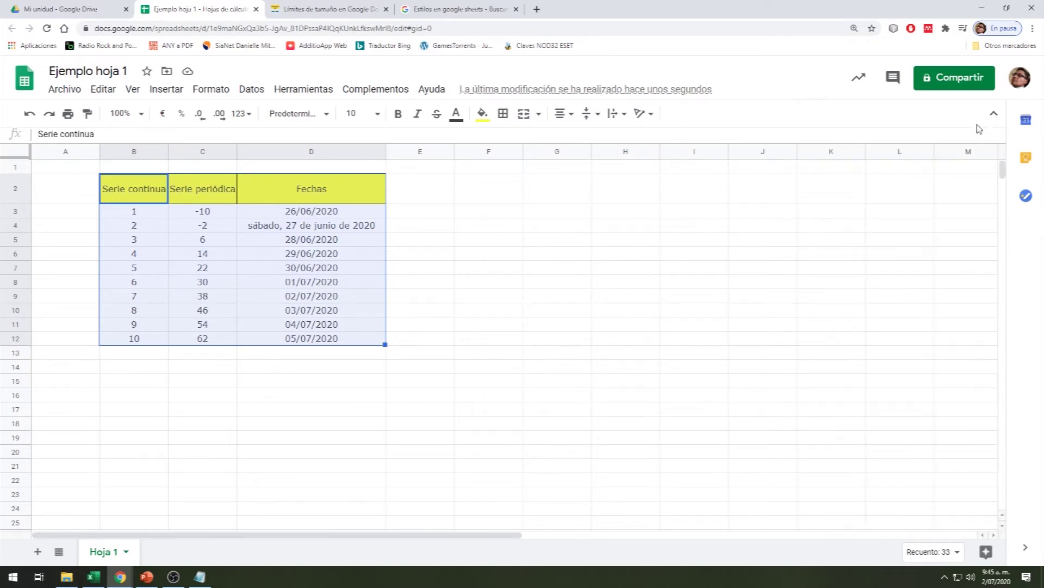
Apply alternating colours to B2:D12 using the default purple style with a header.
left_click(212, 91)
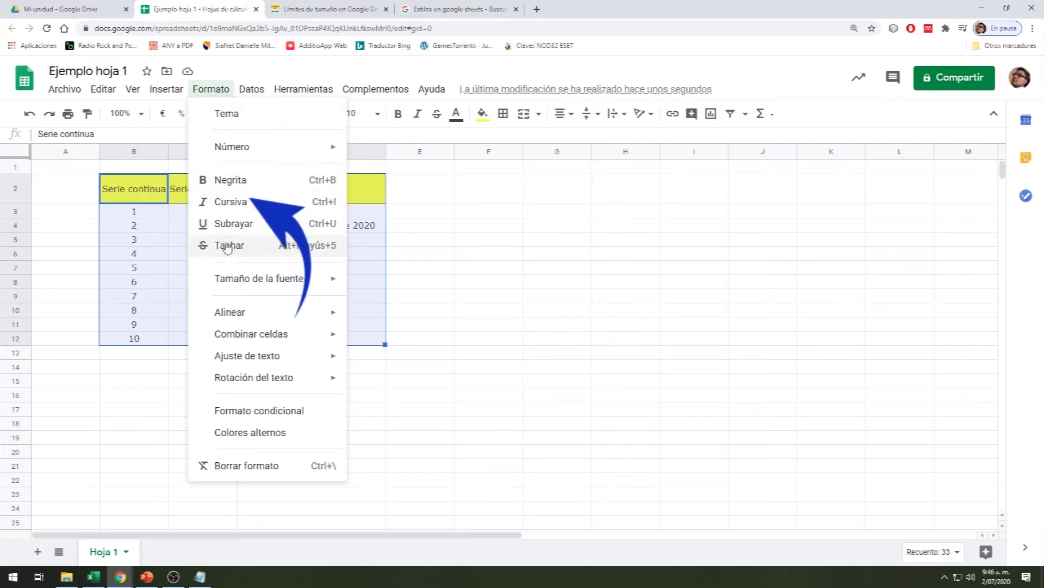
left_click(260, 432)
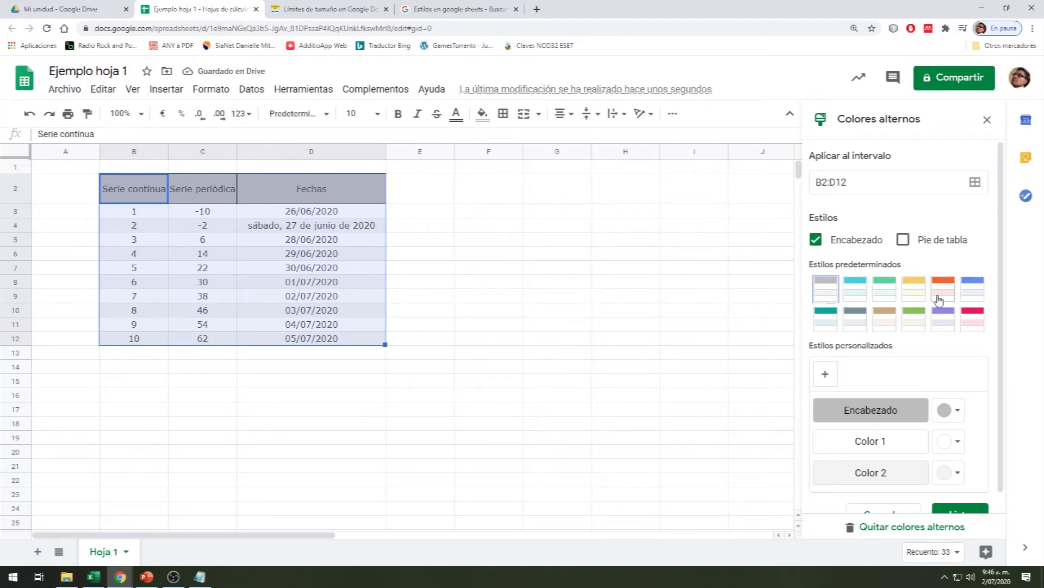
left_click(947, 325)
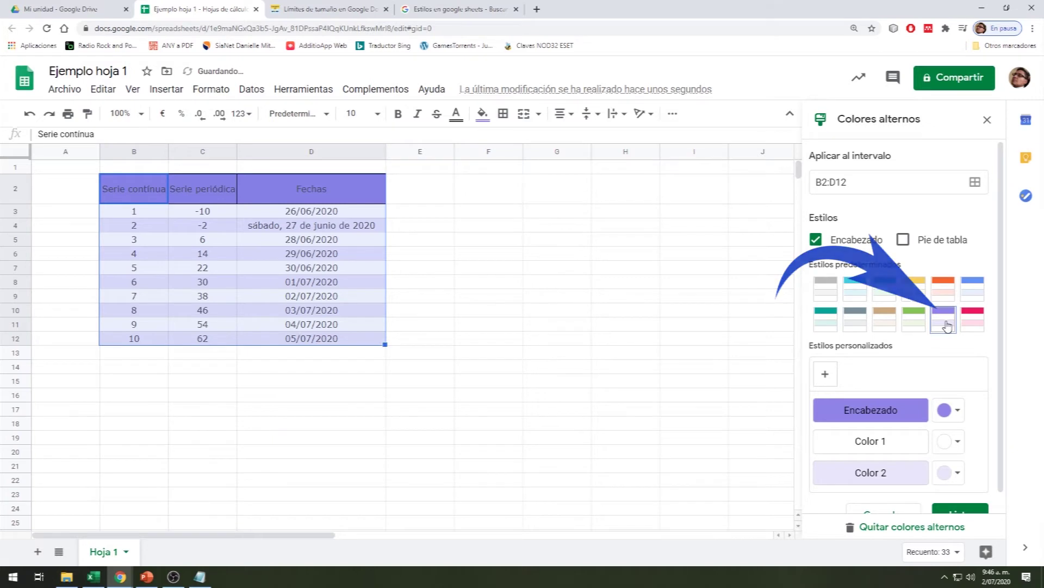
left_click(982, 123)
left_click(152, 215)
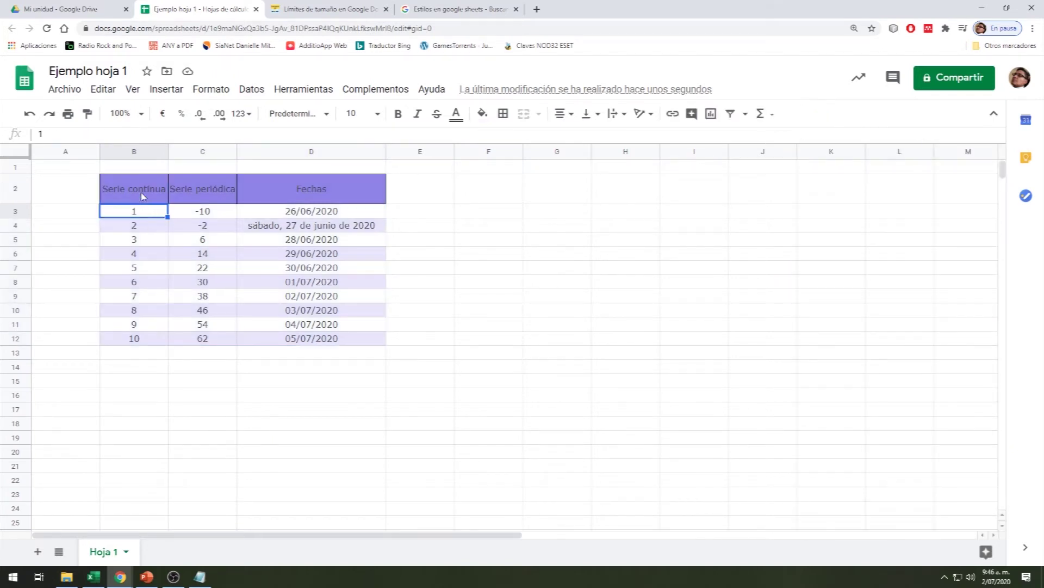
Set the text colour of the header cells B2:D2 to white.
left_click_drag(140, 195, 307, 195)
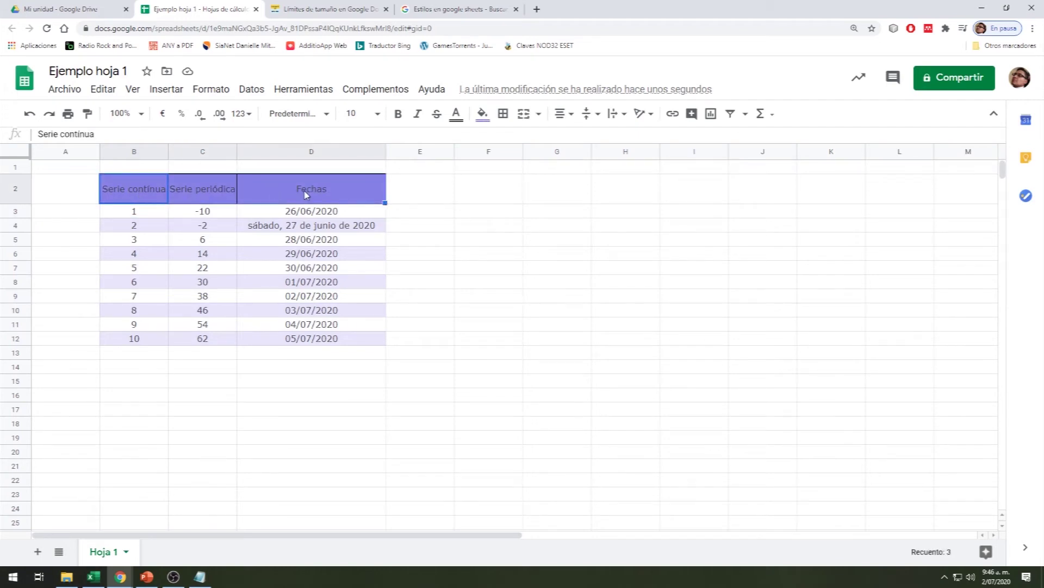
left_click(460, 119)
left_click(600, 161)
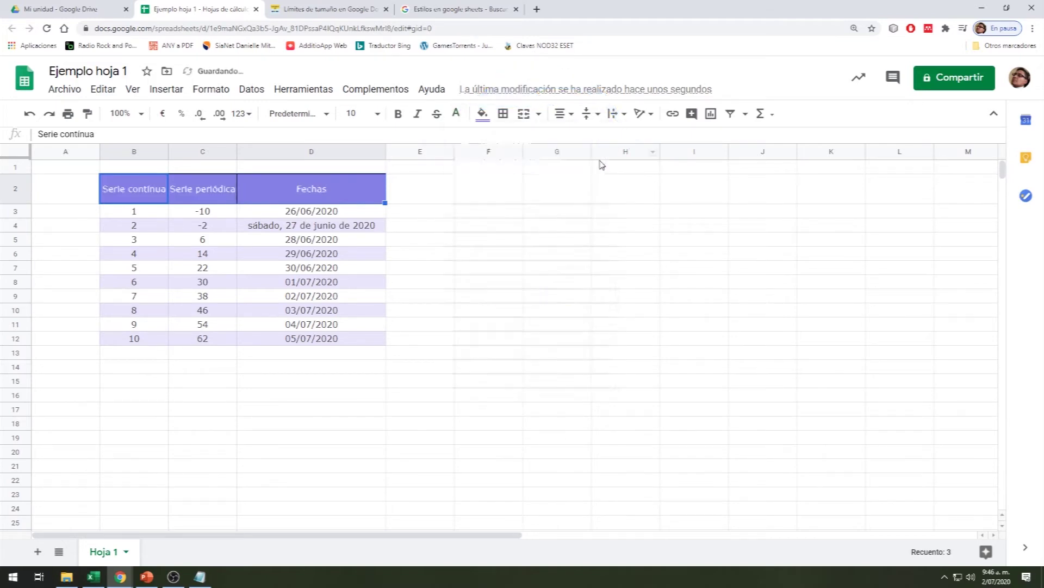
left_click(220, 271)
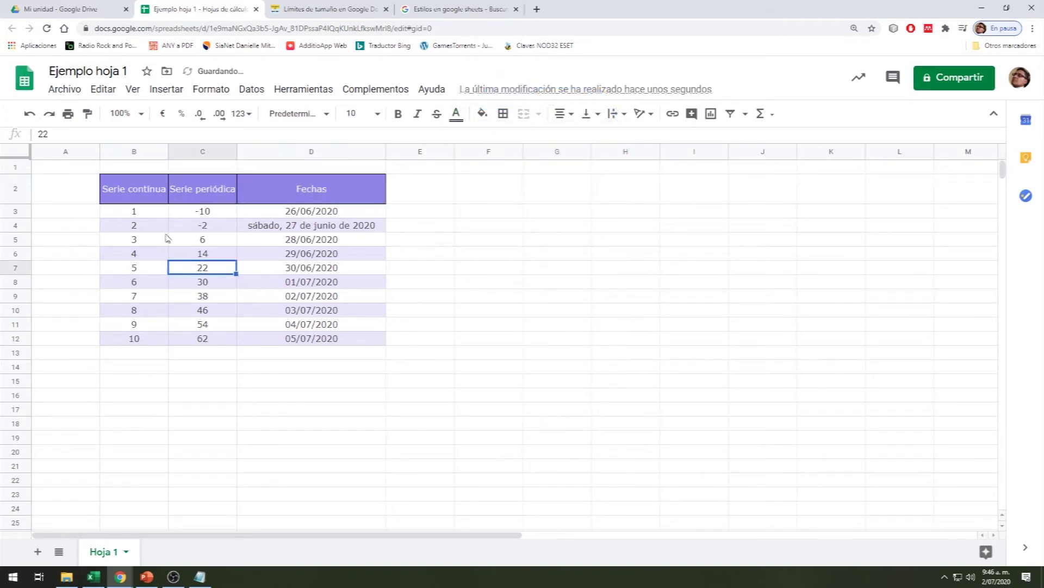
Insert an empty column between the Serie periódica and Fechas columns.
left_click(144, 197)
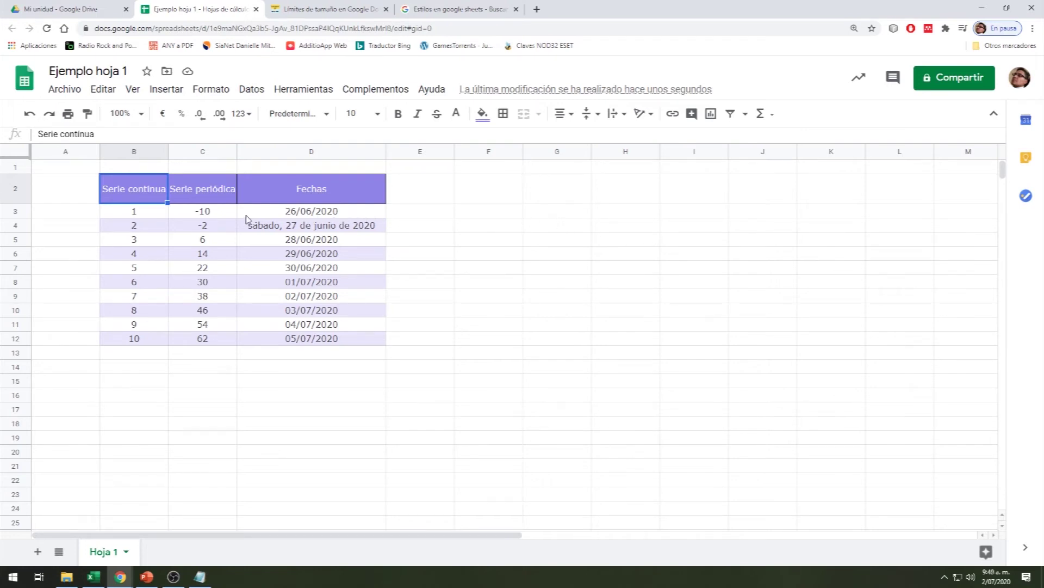
left_click_drag(152, 211, 195, 216)
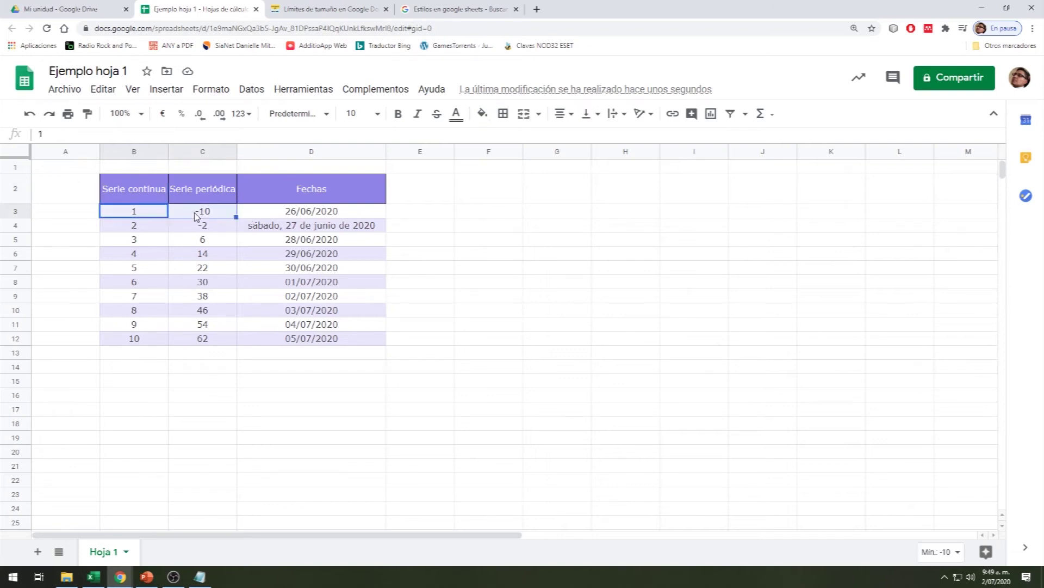
left_click(275, 155)
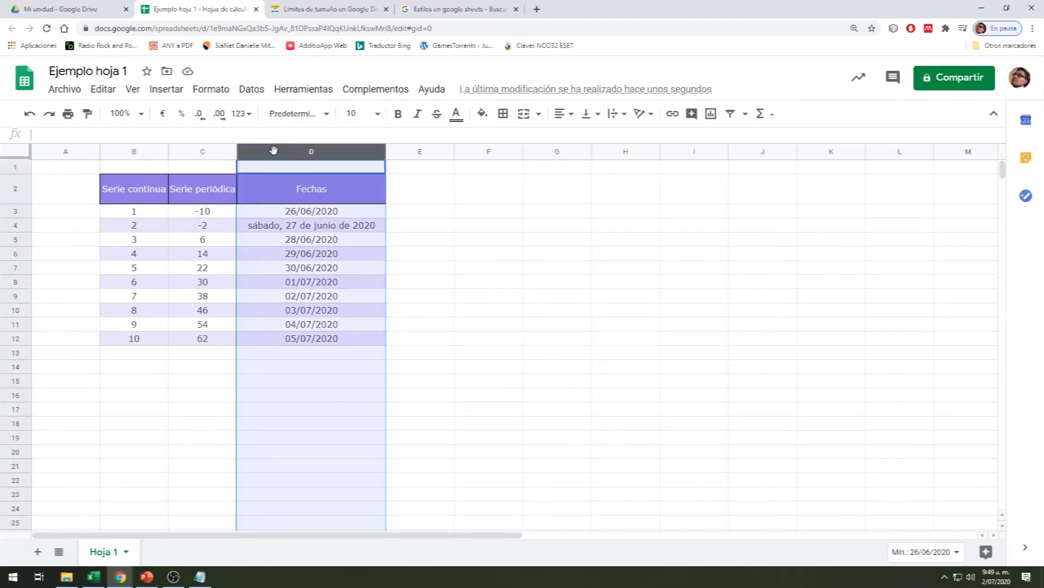
right_click(275, 155)
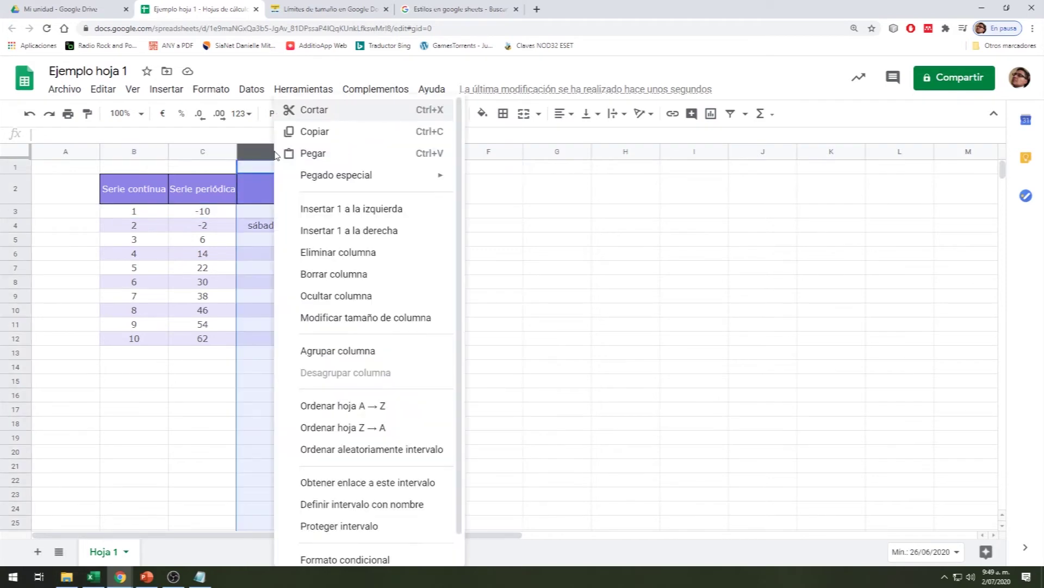
left_click(417, 218)
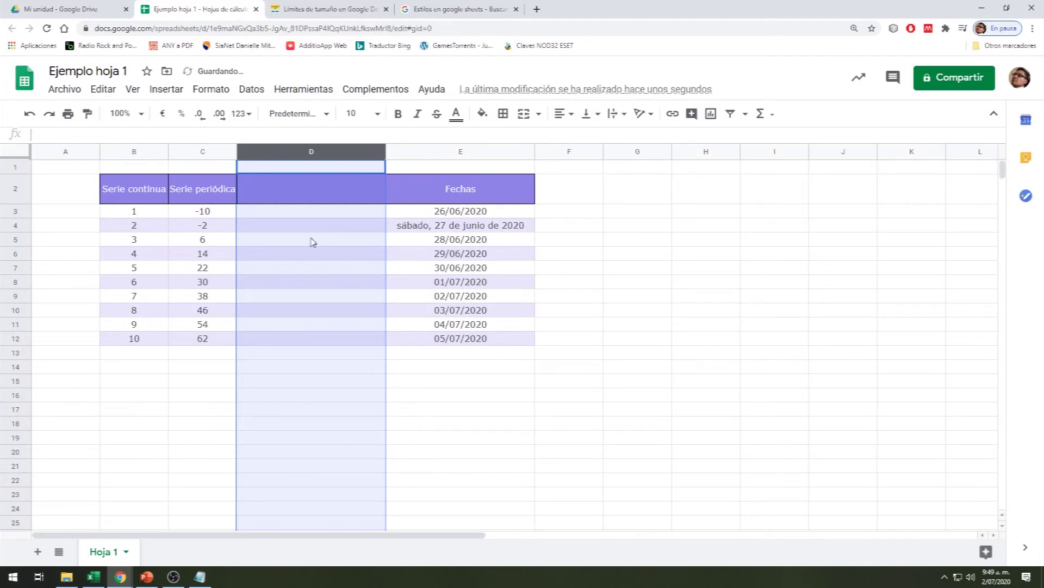
Enter the formula =B3+C3 in cell D3 to add the first values of both series.
left_click(296, 238)
left_click(298, 215)
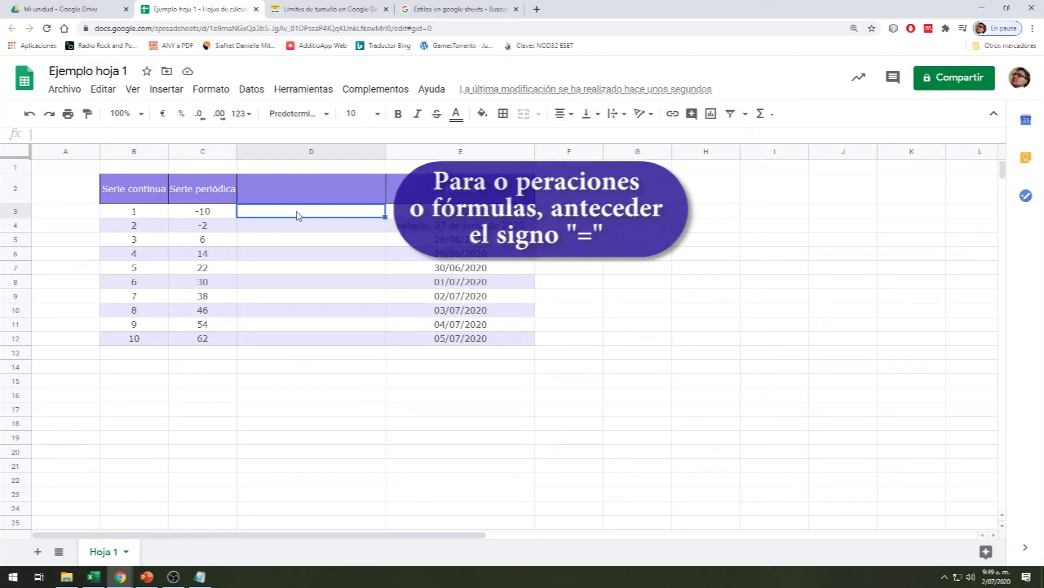
type("=")
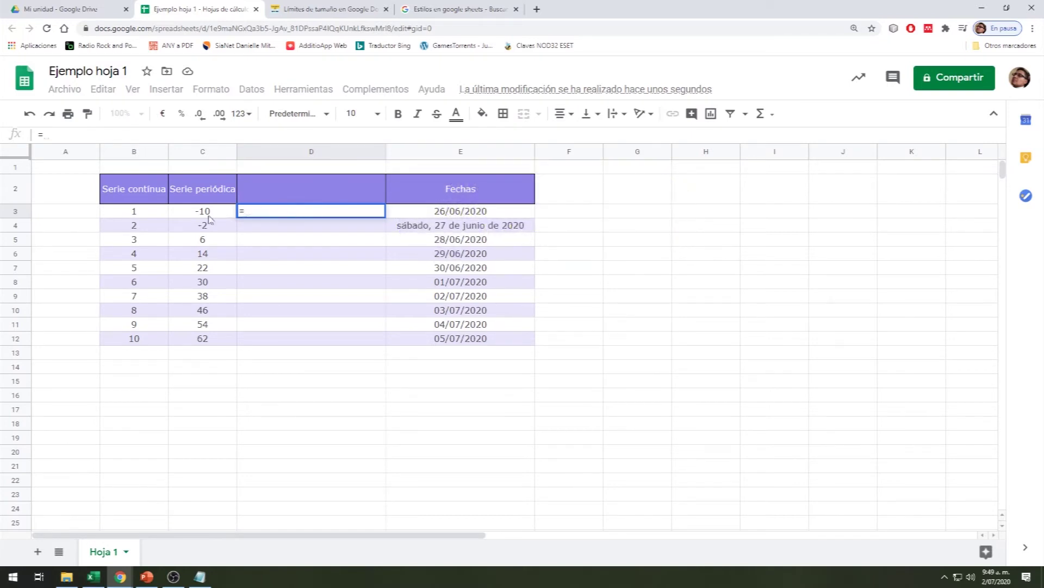
left_click(140, 214)
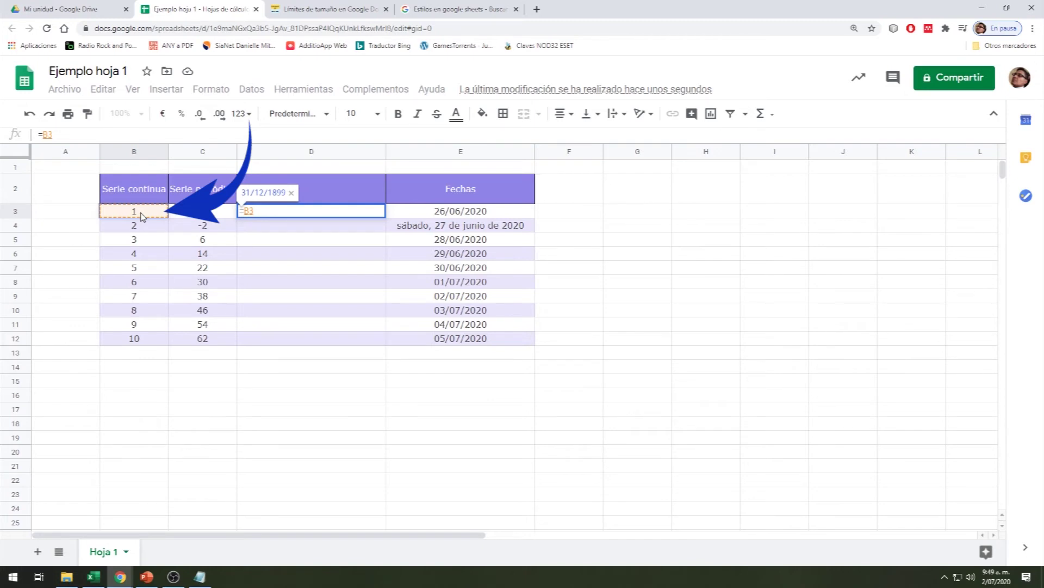
type("+")
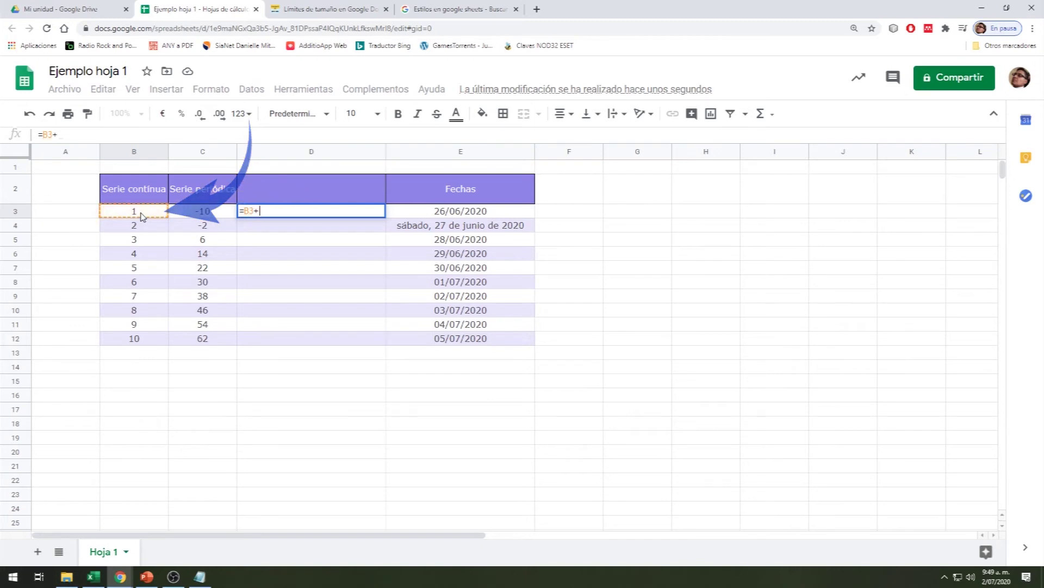
left_click(225, 215)
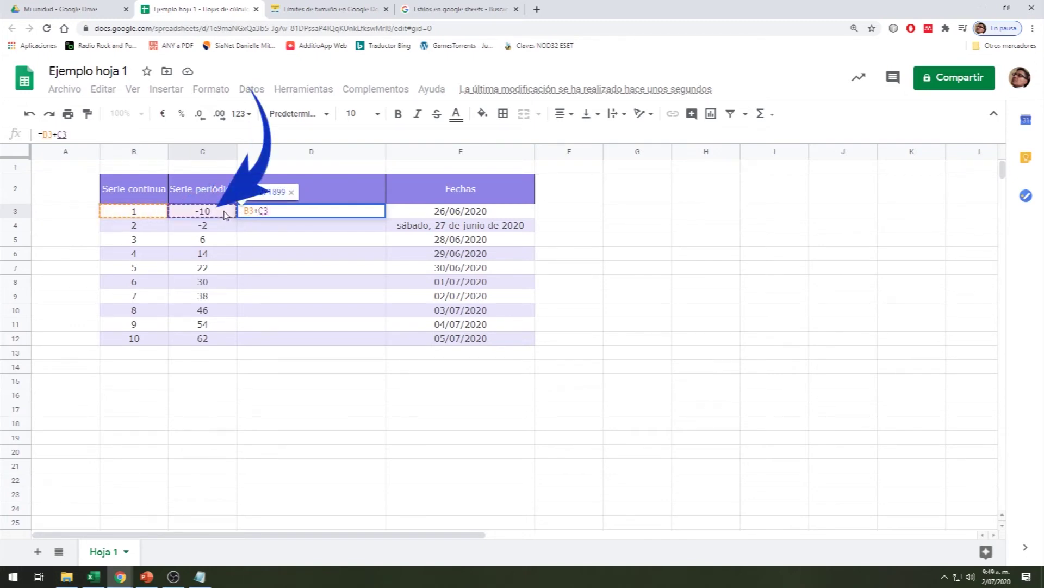
key("Return")
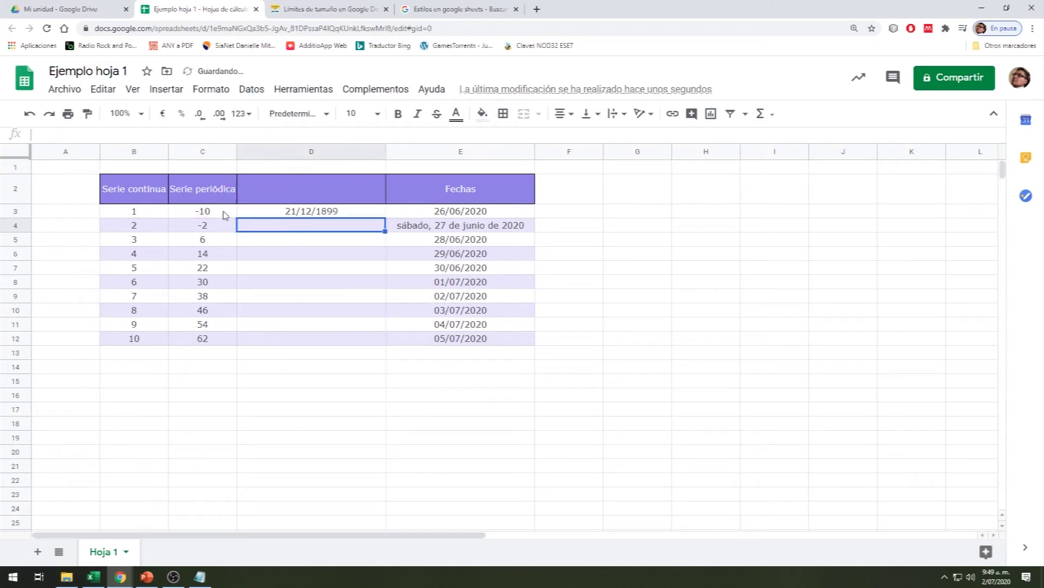
Apply the Número format to cell D3 and reduce it to zero decimal places.
left_click(263, 214)
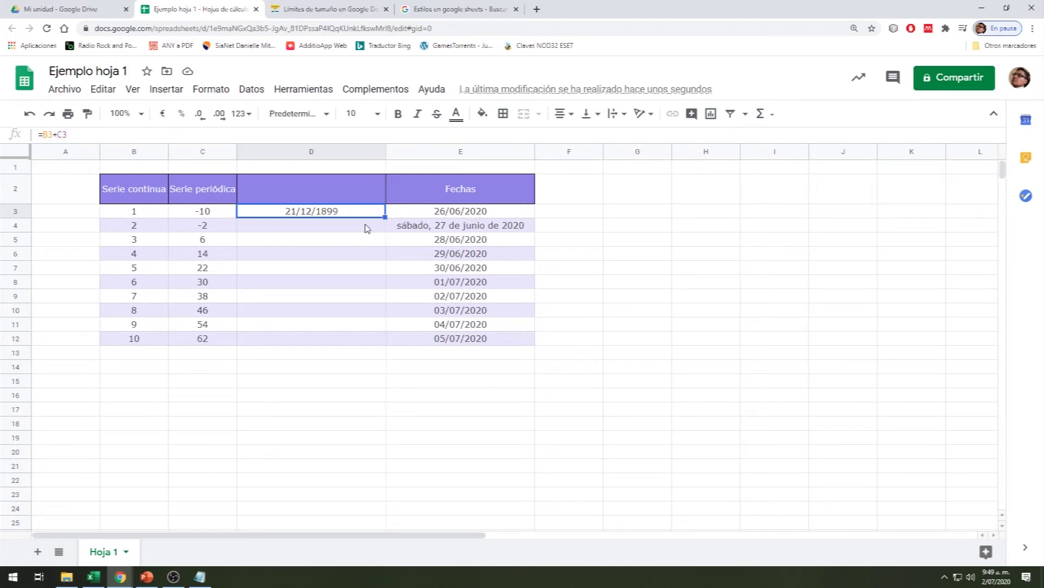
left_click(220, 91)
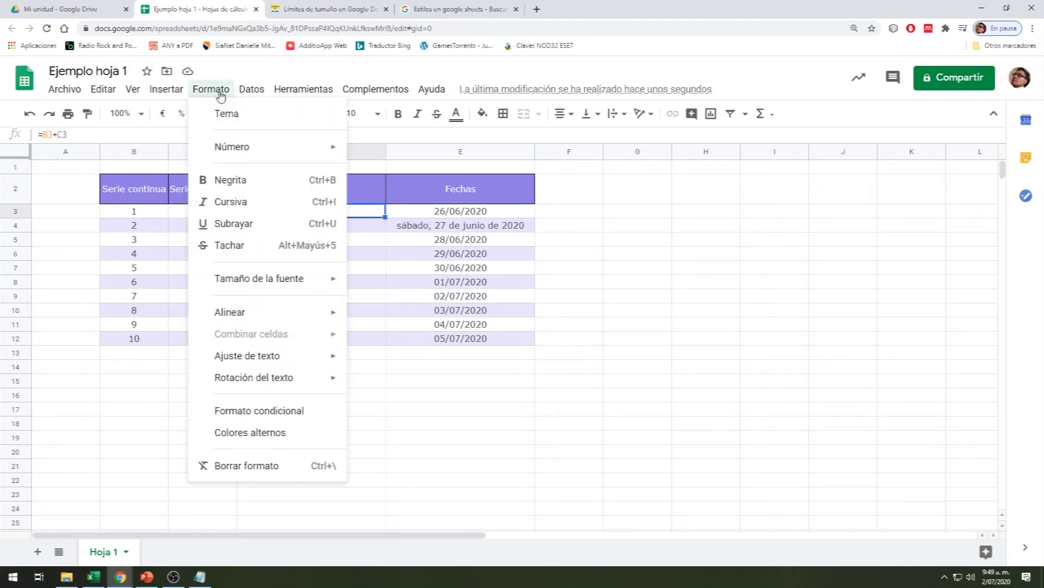
mouse_move(247, 154)
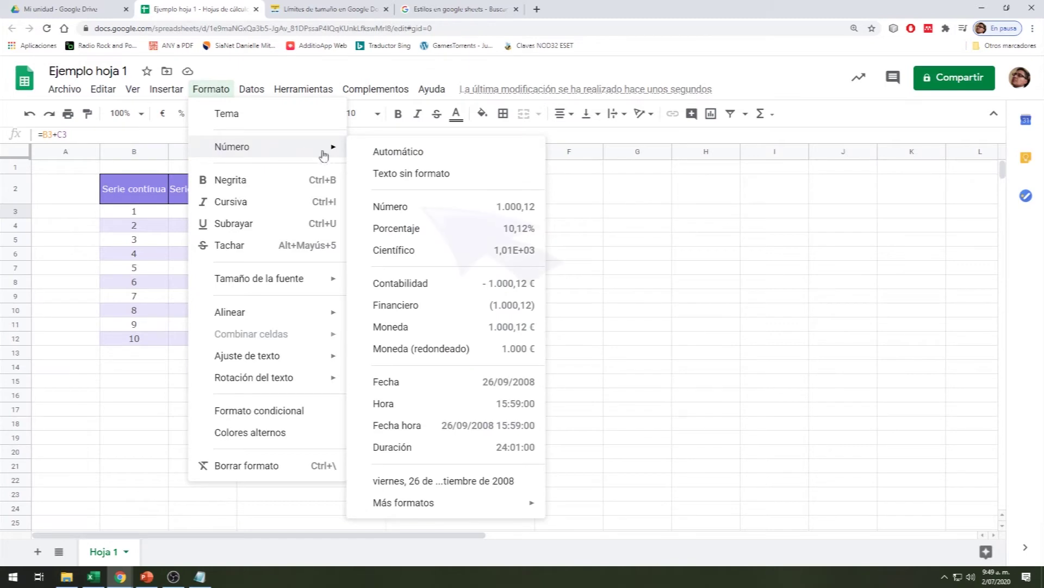
left_click(409, 212)
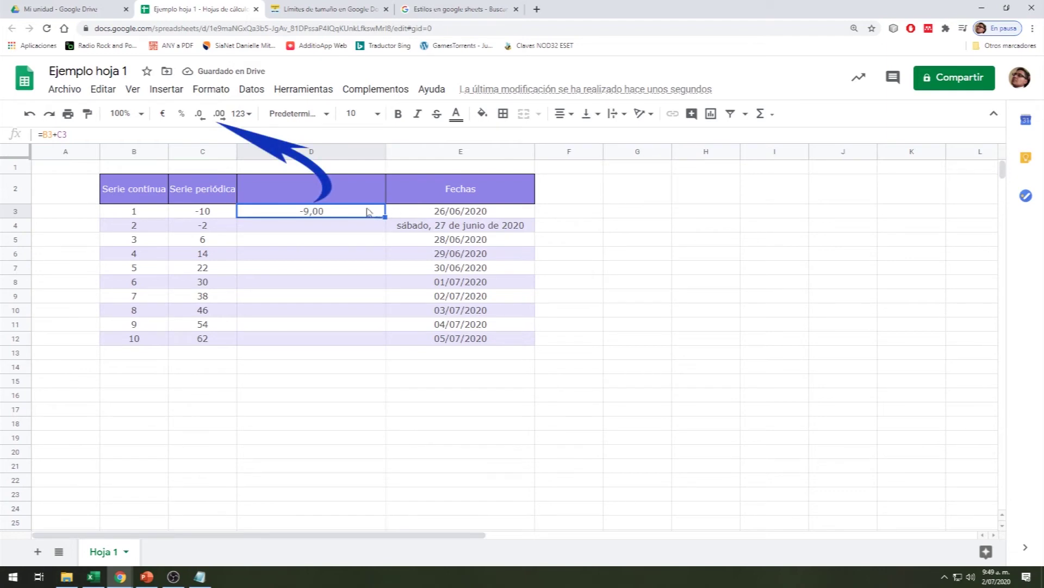
left_click(201, 114)
left_click(200, 114)
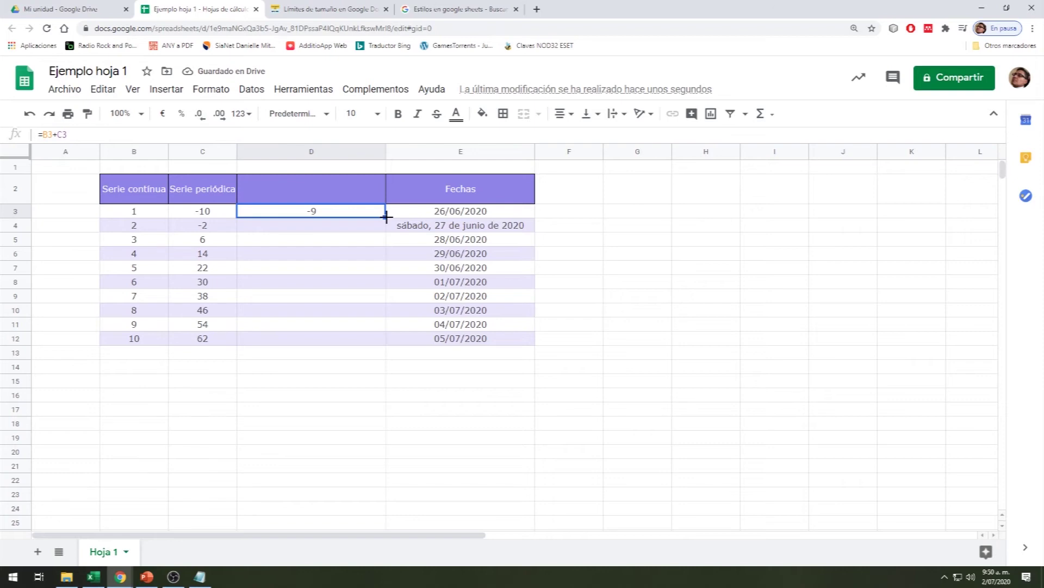
Fill the sum formula from D3 down to D12 and check the formulas in the filled cells.
left_click_drag(386, 217, 383, 337)
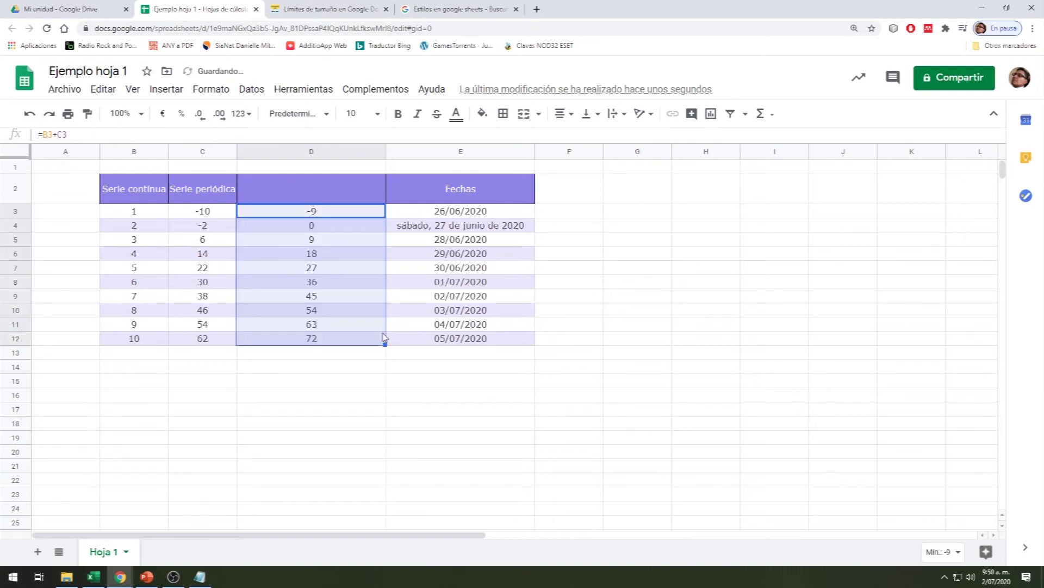
left_click(318, 228)
key("Down")
key("Down")
key("Down")
key("Down")
key("Down")
key("Down")
key("Down")
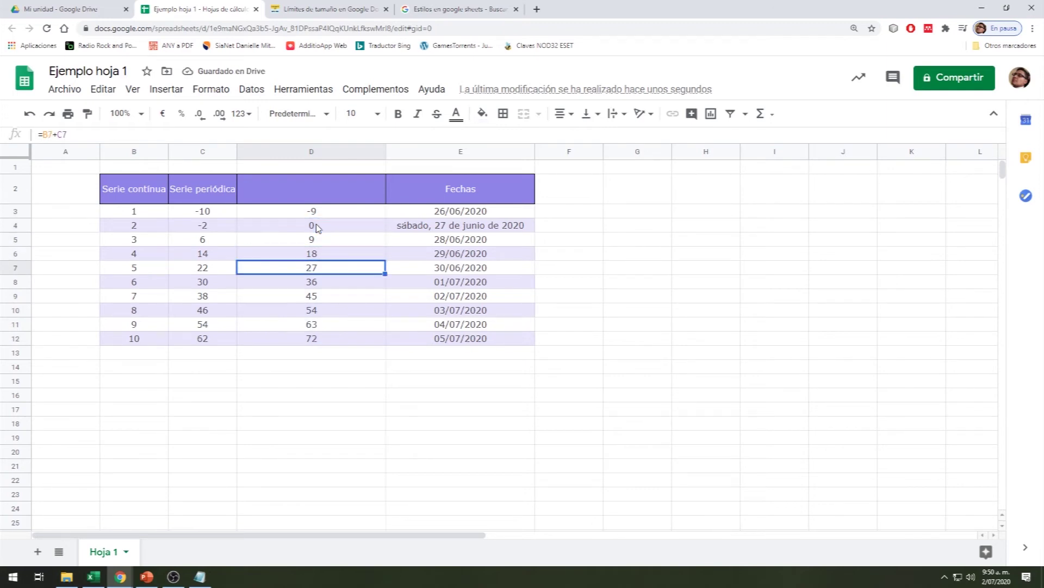
key("Down")
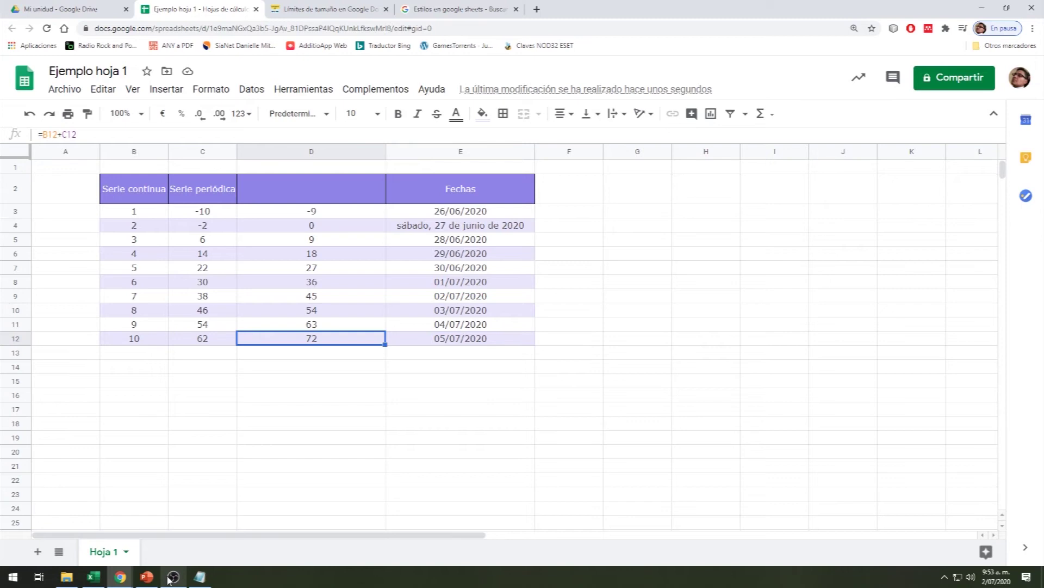
Insert the SUMA function in cell B13 to total the range B3:B12.
left_click(147, 356)
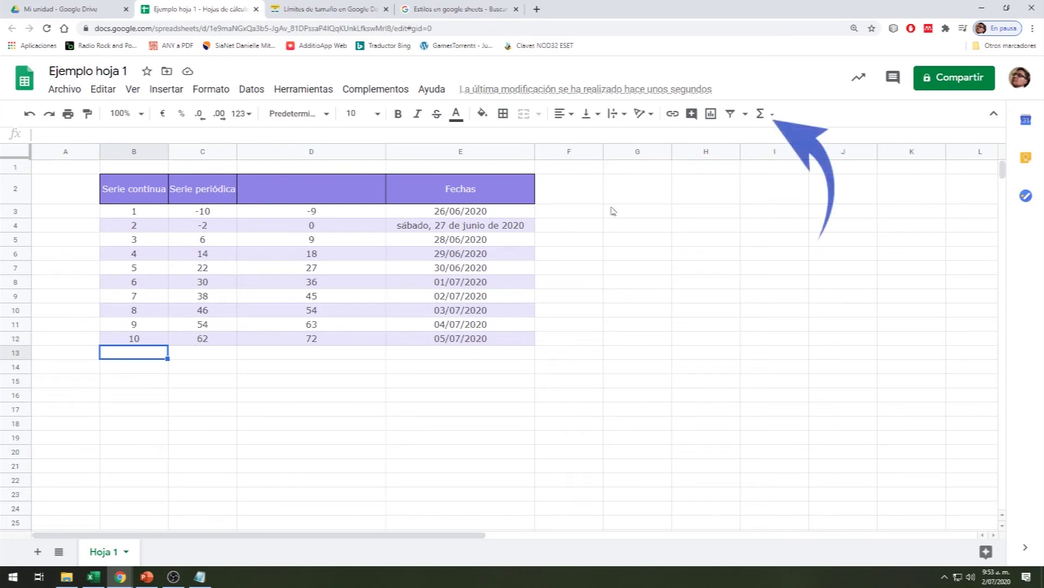
left_click(769, 117)
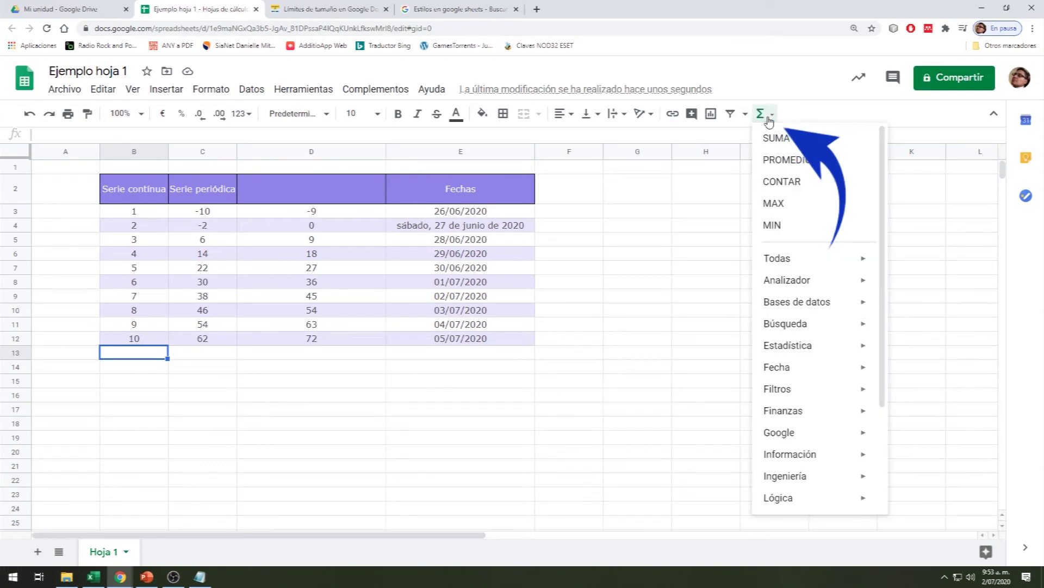
left_click(804, 143)
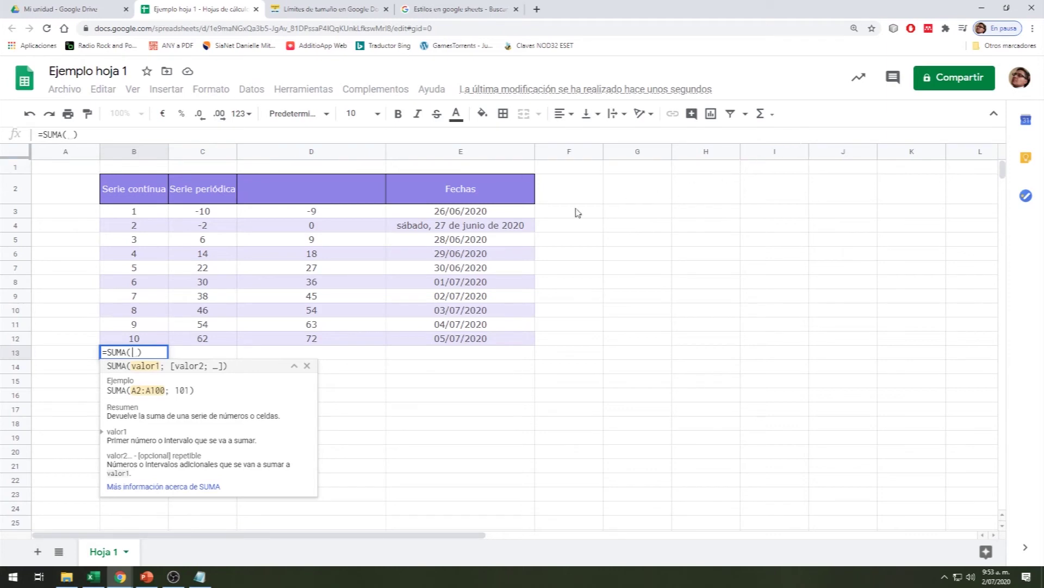
left_click(157, 217)
left_click_drag(158, 227, 157, 339)
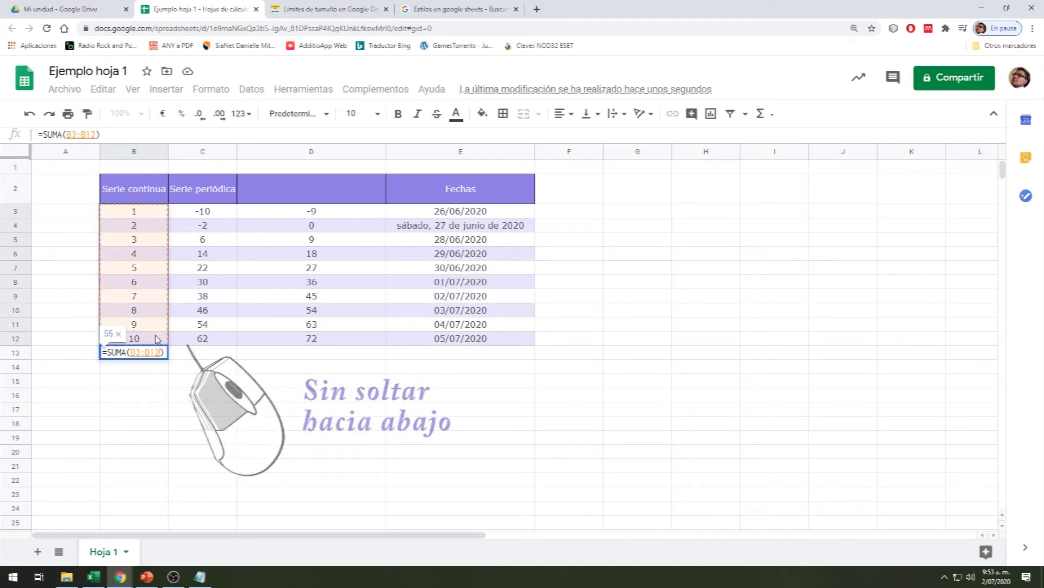
key("Return")
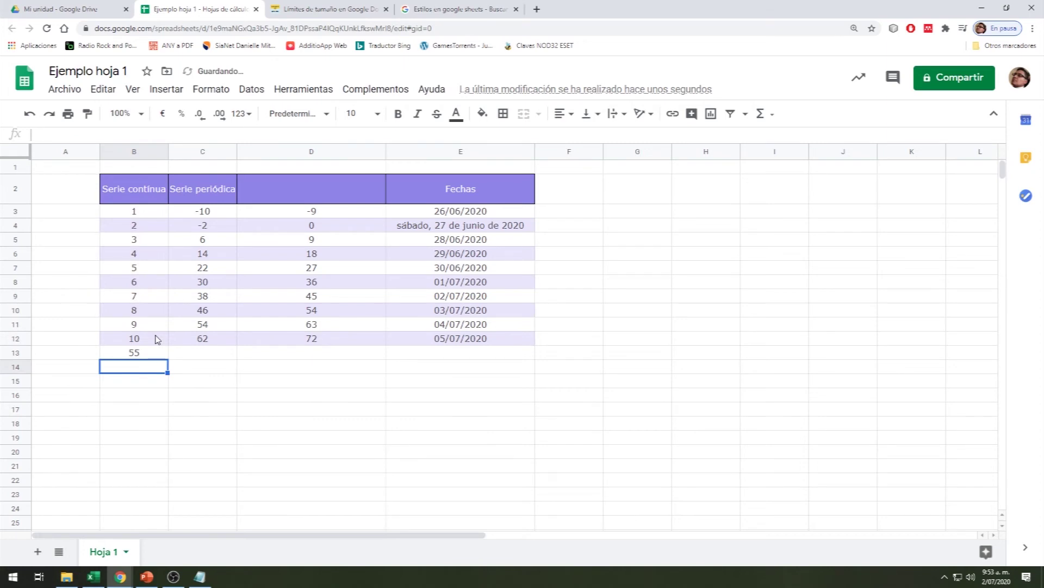
Insert the PROMEDIO function in cell C13 to average the range C3:C12.
left_click(220, 356)
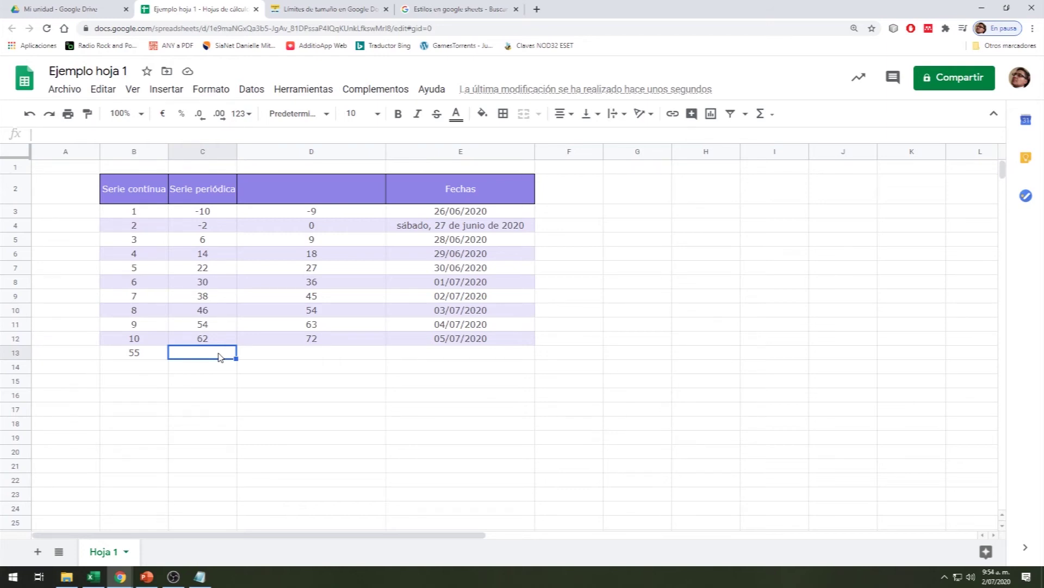
left_click(773, 115)
left_click(779, 159)
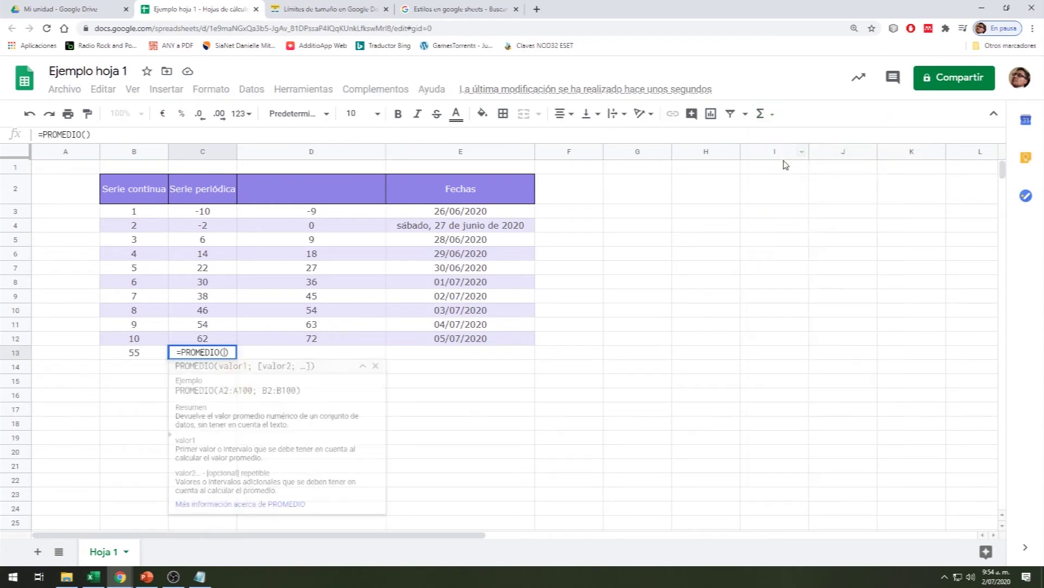
left_click_drag(223, 214, 218, 335)
key("Return")
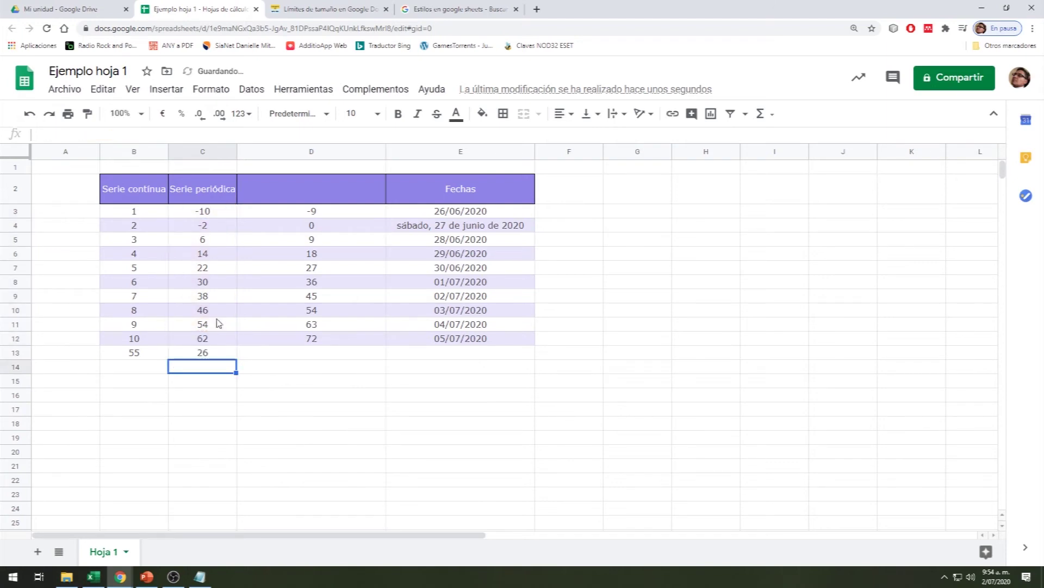
Enter the heading "Suma de series" in the empty header cell D2.
left_click(305, 354)
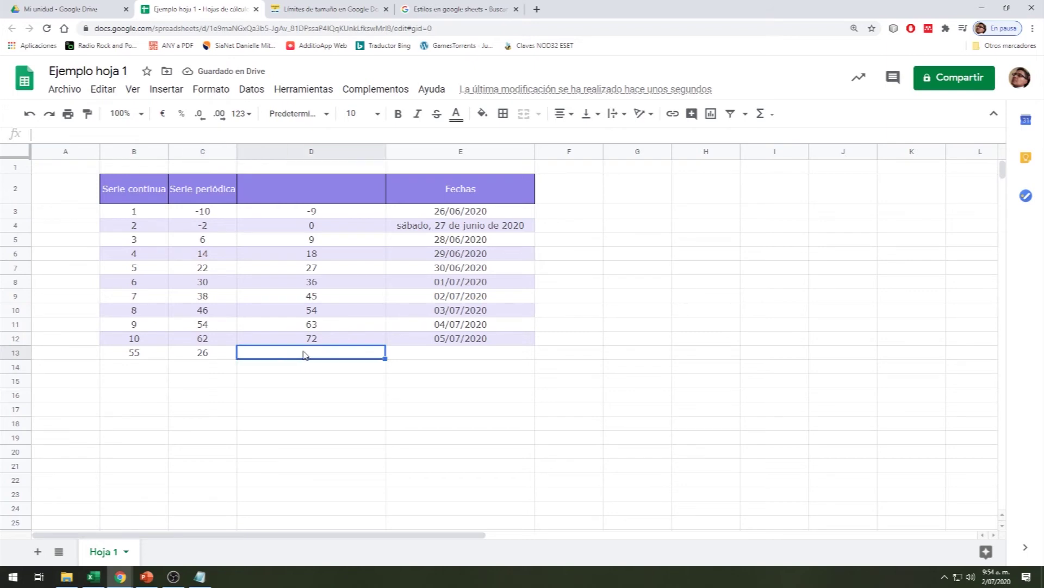
left_click(313, 190)
type("S")
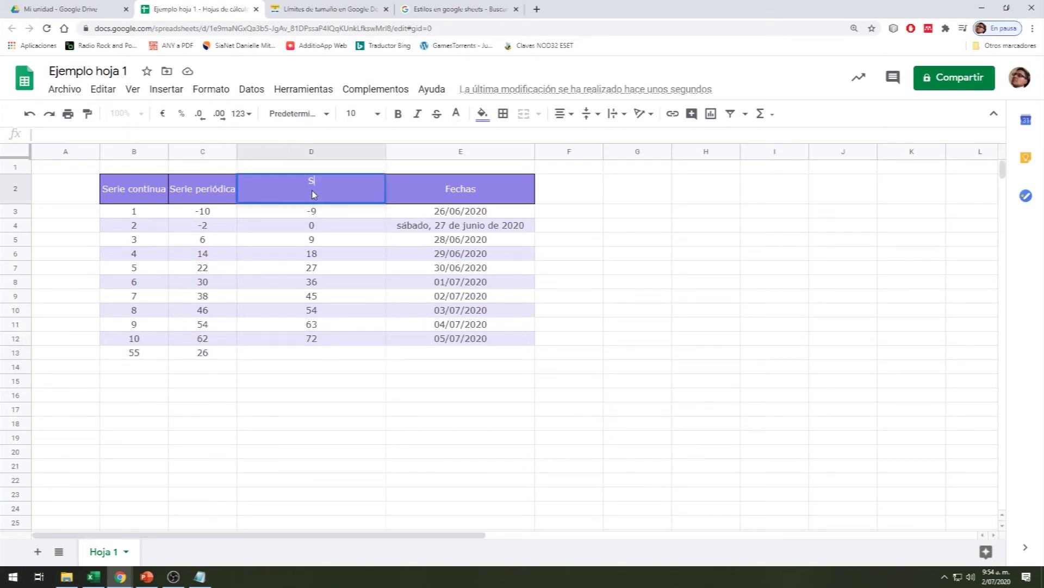
type("uma de series")
key("Return")
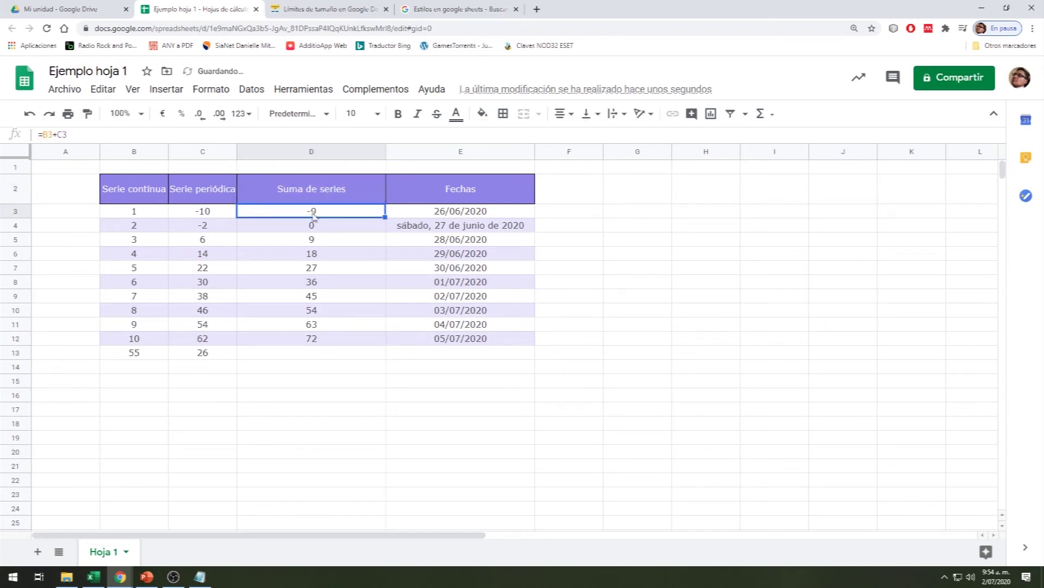
Insert the CONTAR function in cell D13 to count the values in the range D3:D12.
left_click(309, 354)
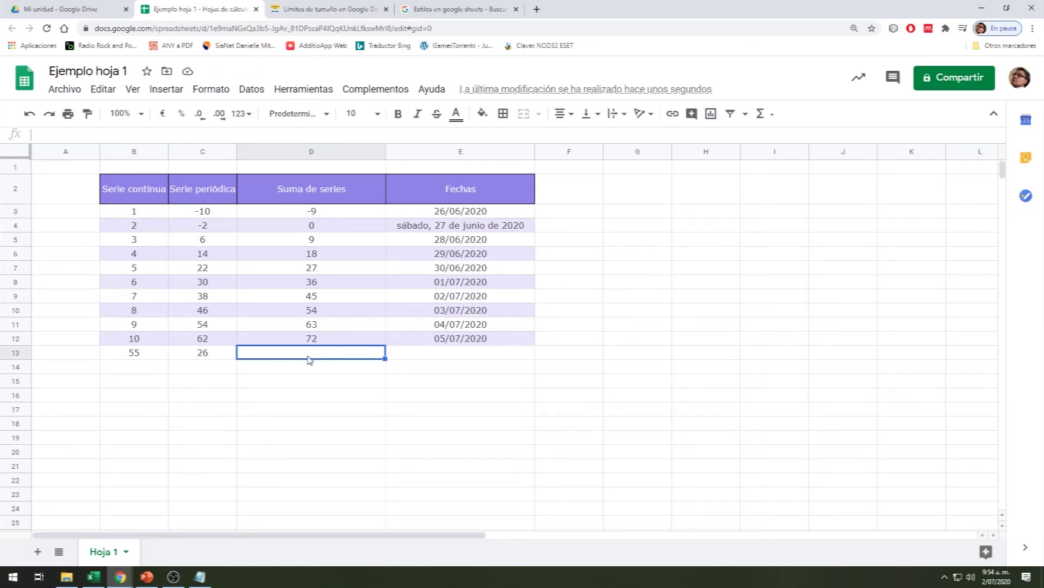
left_click(770, 116)
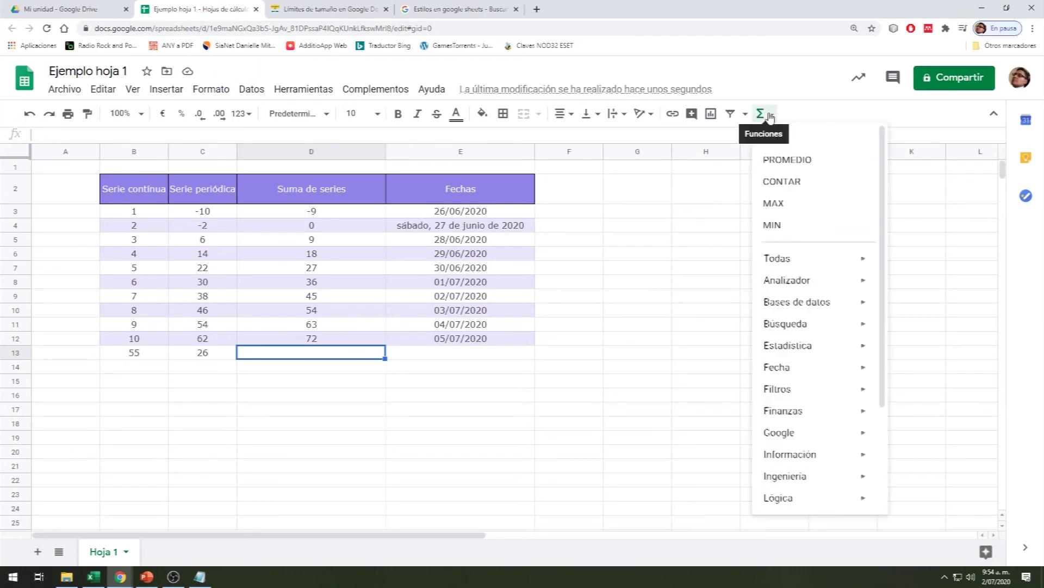
left_click(783, 184)
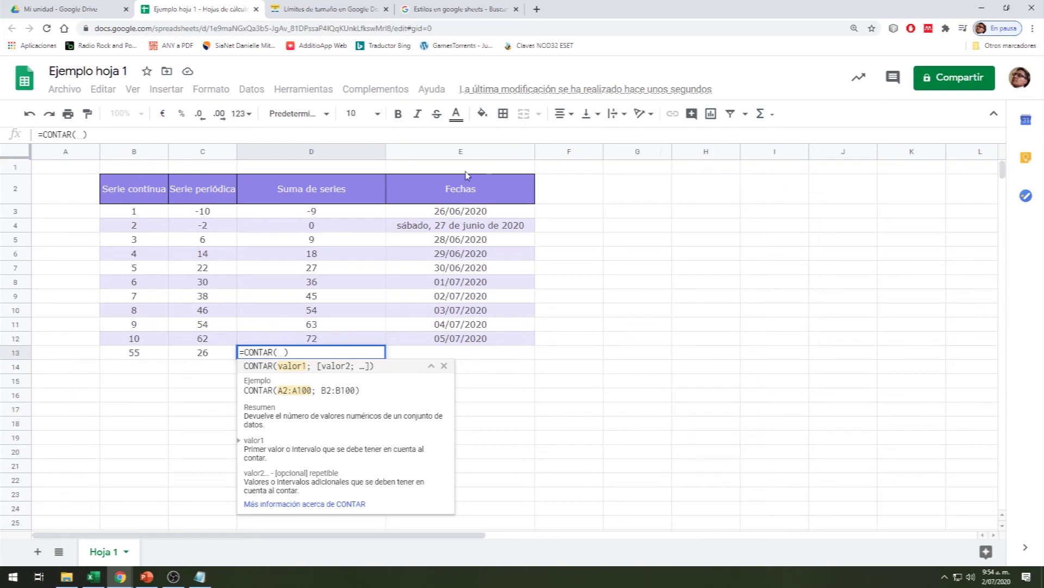
left_click(349, 214)
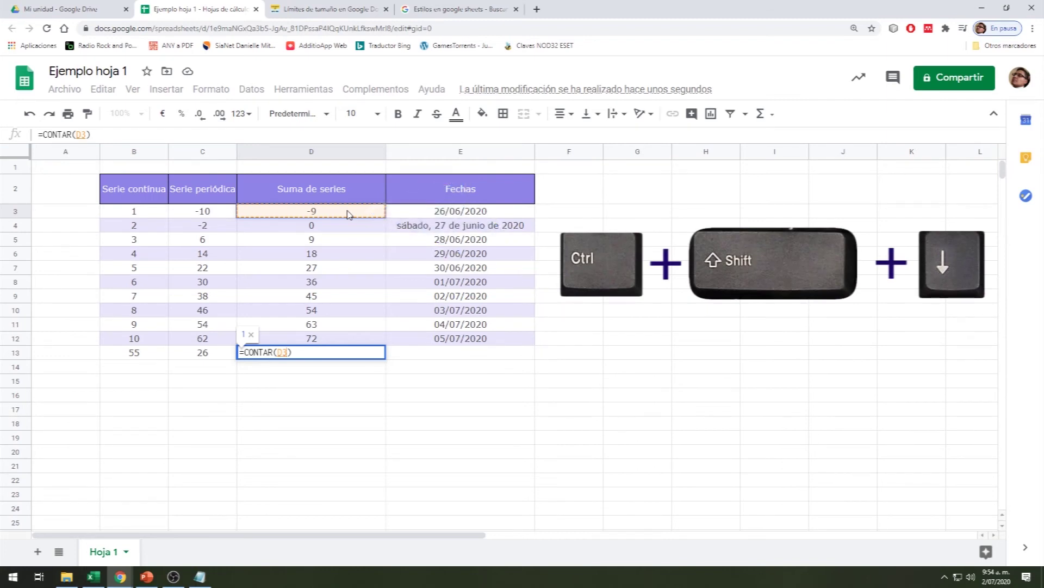
key("ctrl+shift+Down")
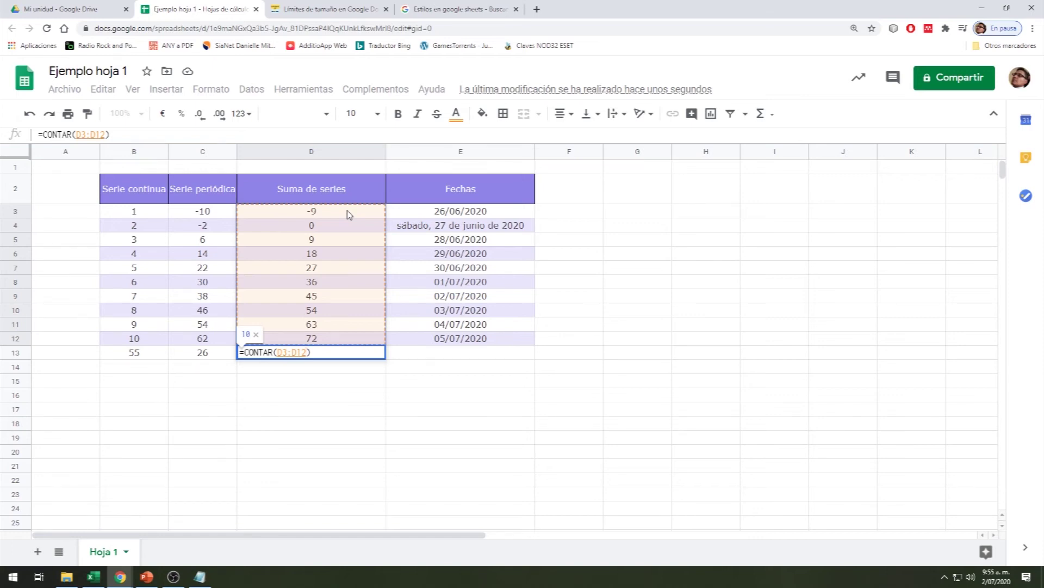
key("Return")
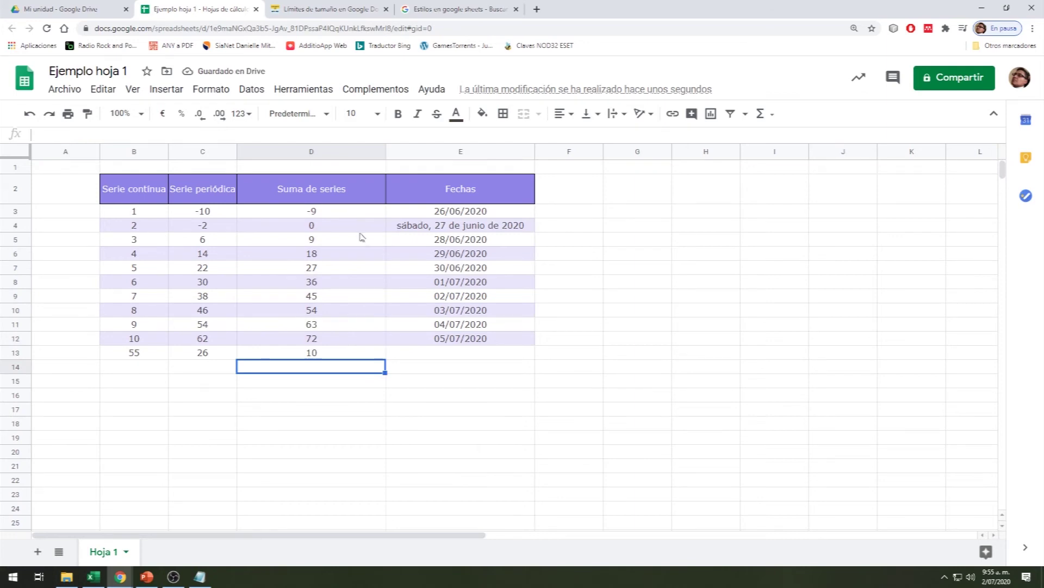
Insert an empty column immediately before the Fechas column.
left_click(486, 153)
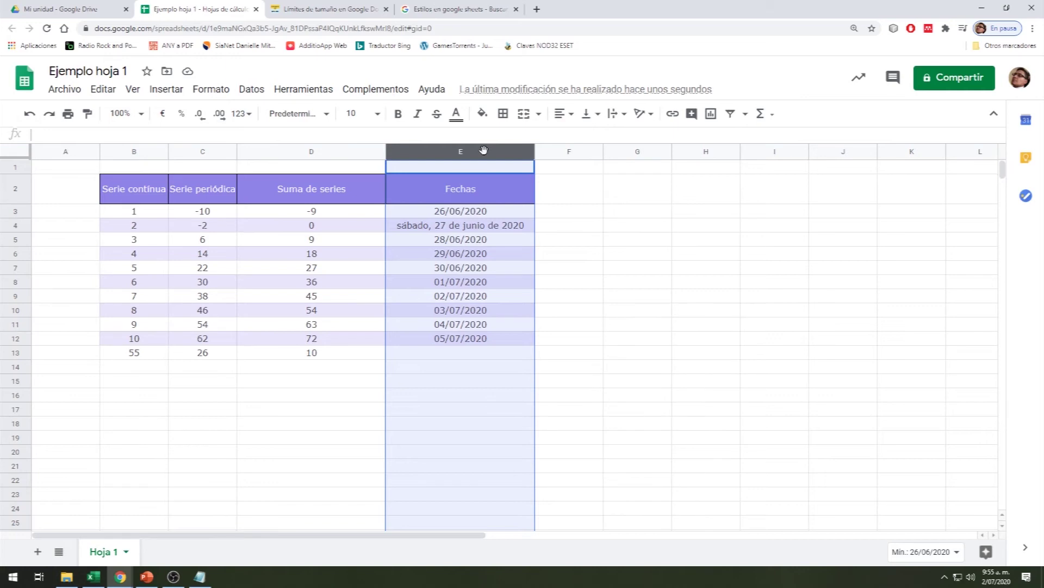
right_click(484, 150)
left_click(521, 210)
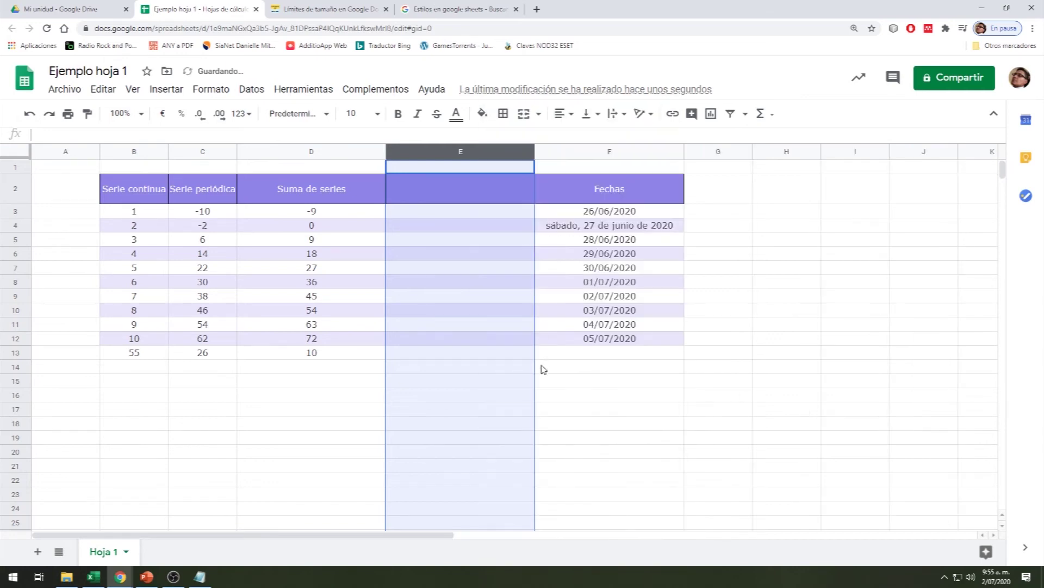
Enter the labels "Fecha min." in cell E13 and "Fecha max." in cell E14.
left_click(443, 359)
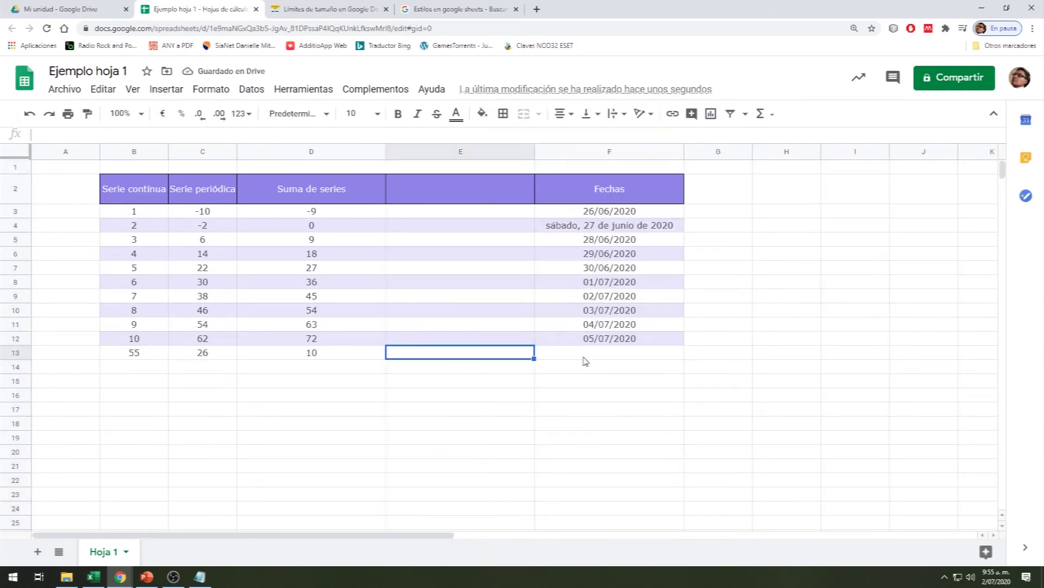
type("M")
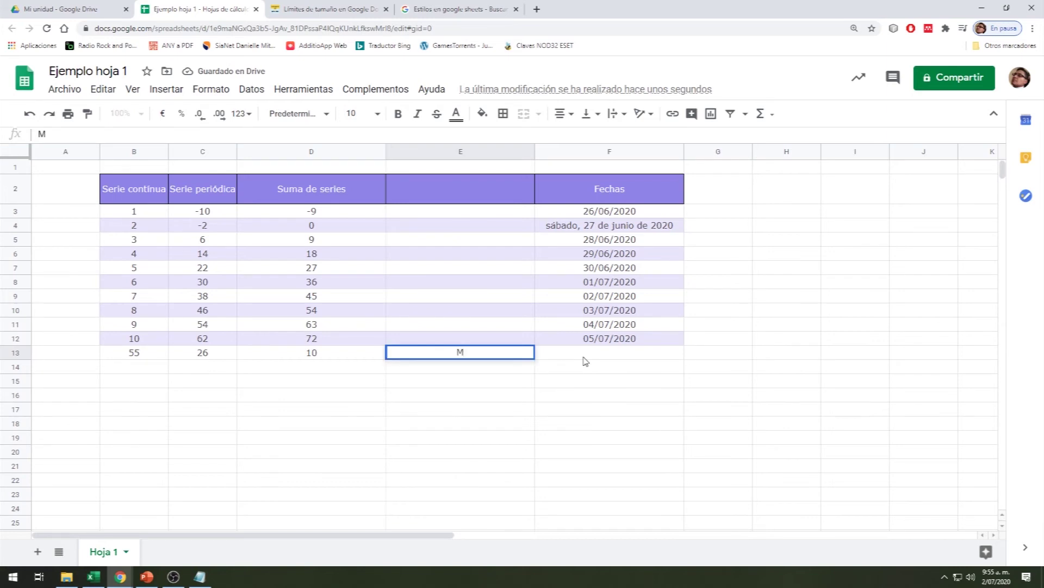
key("BackSpace")
type("Fe")
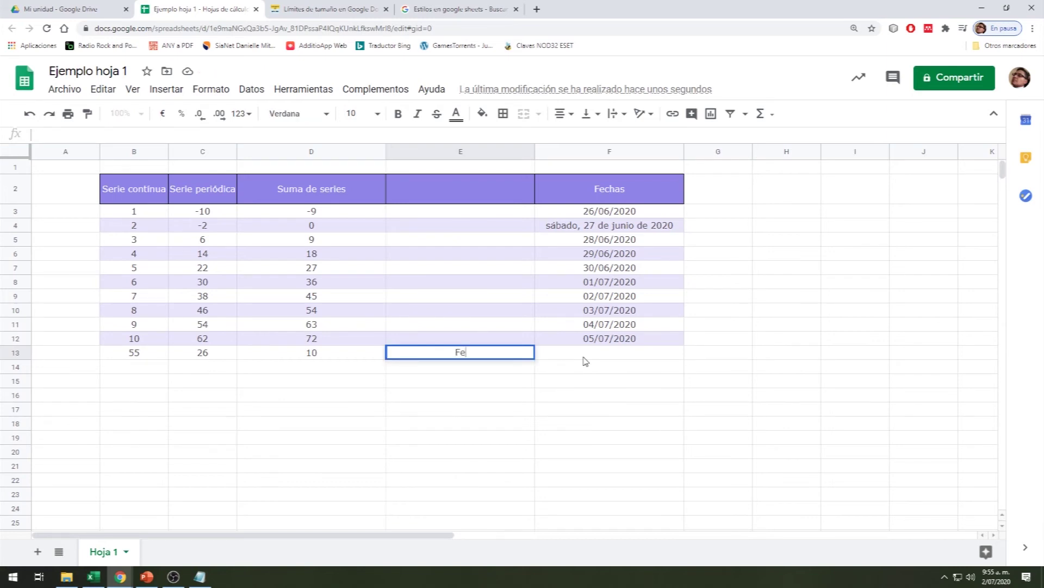
type("cha min.")
key("Return")
type("Fecha m")
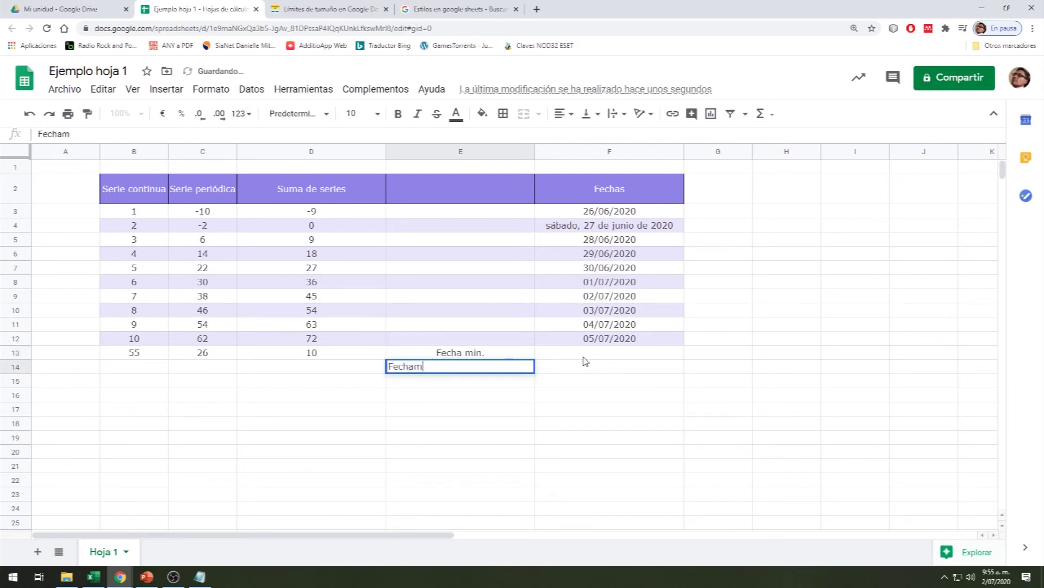
type("ax.")
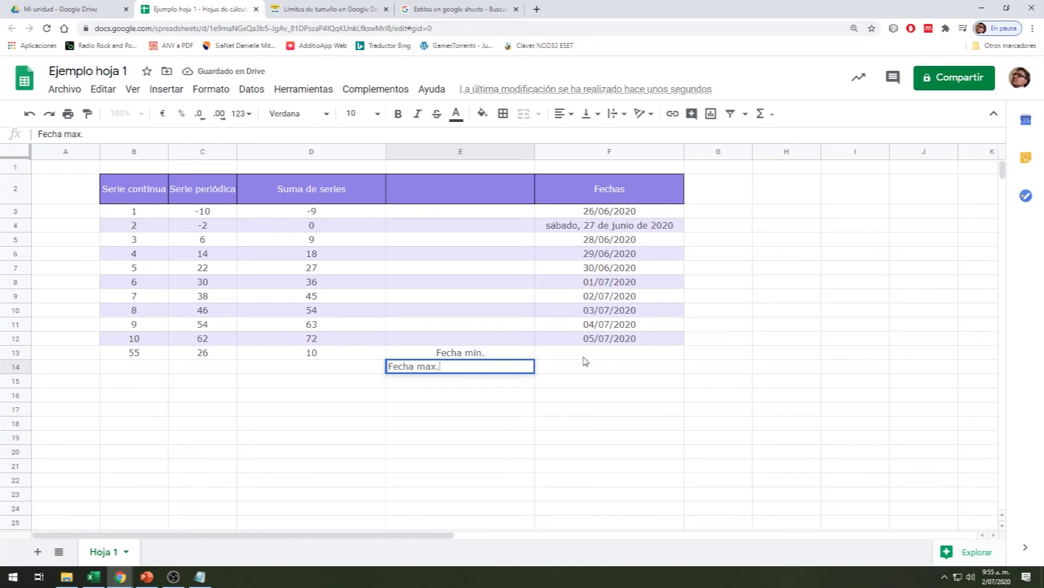
key("Return")
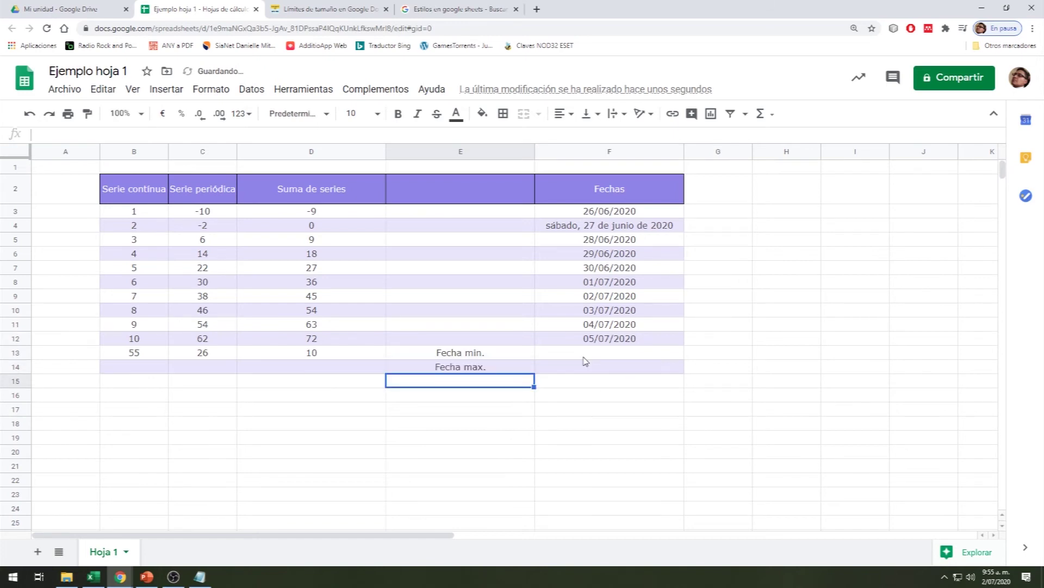
Insert the MIN function in cell F13 for the date range F3:F12.
left_click(591, 358)
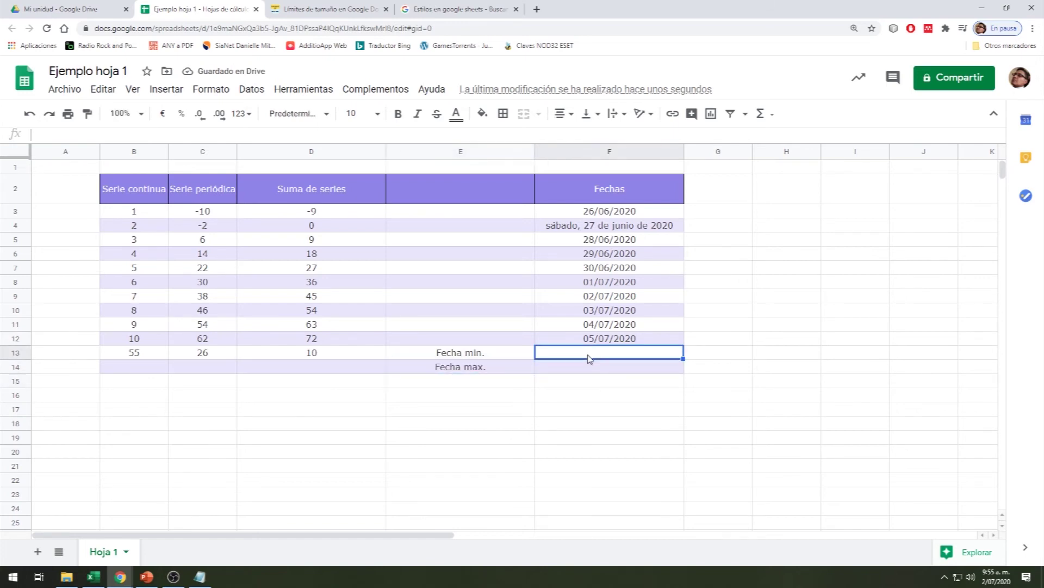
left_click(767, 115)
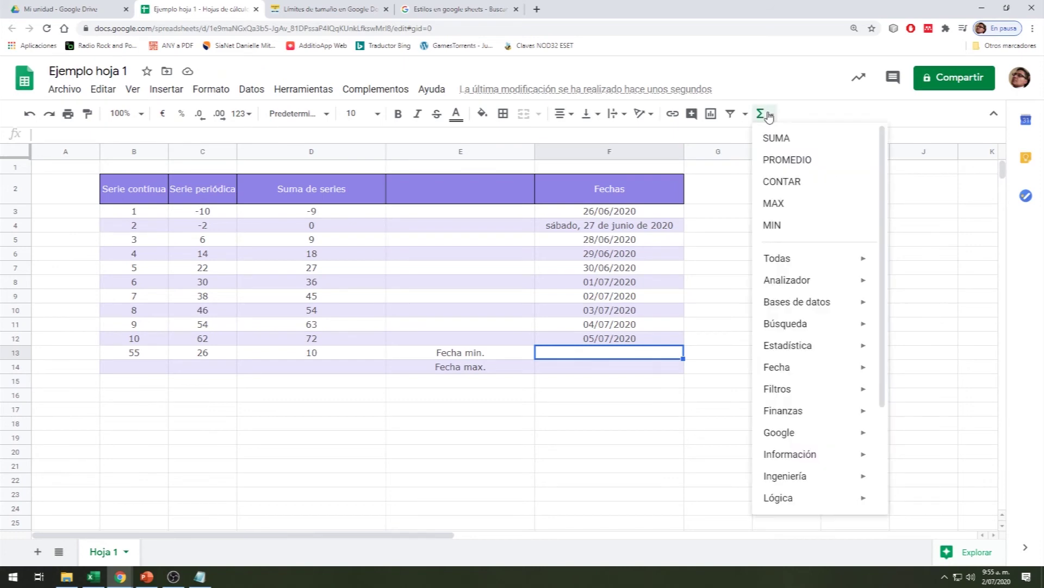
left_click(772, 225)
left_click(605, 213)
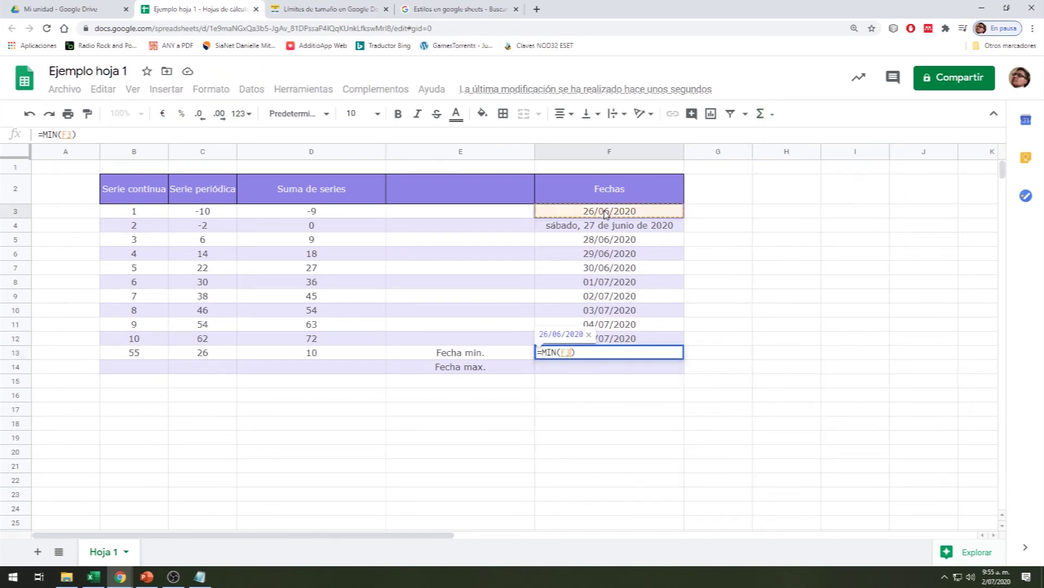
key("ctrl+shift+Down")
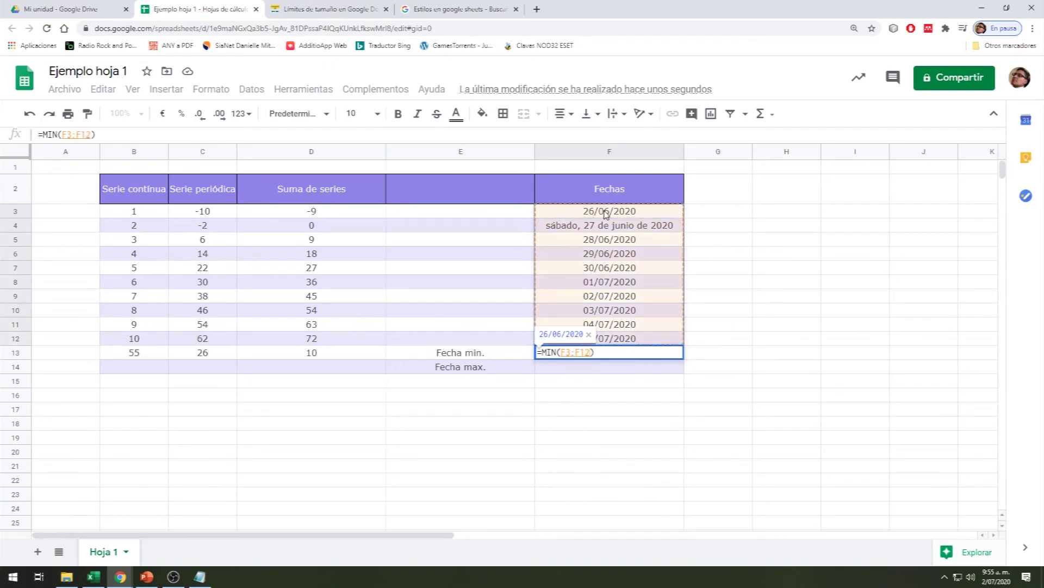
key("Return")
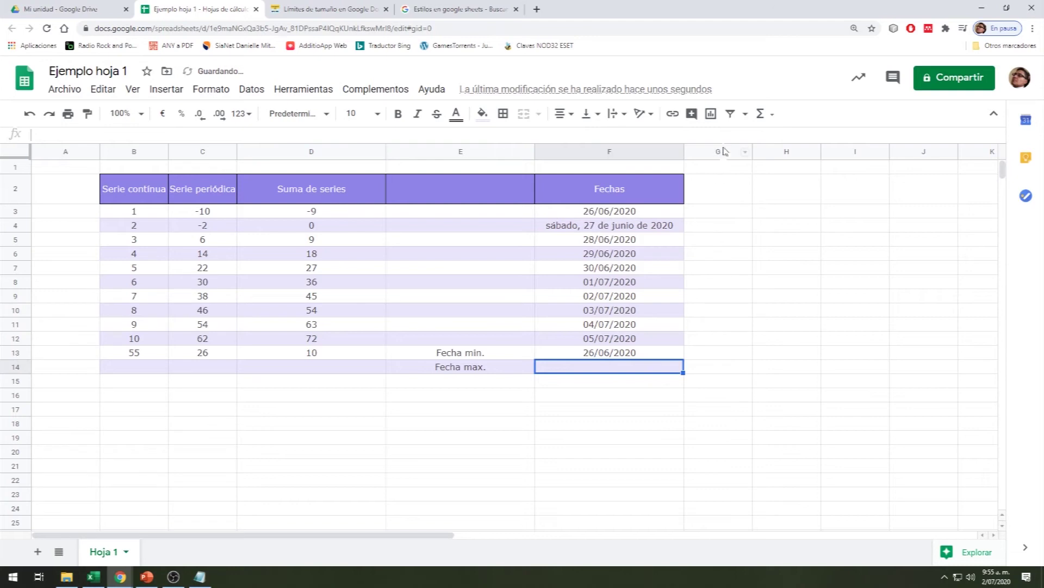
Insert the MAX function in cell F14 for the date range F3:F12.
left_click(768, 116)
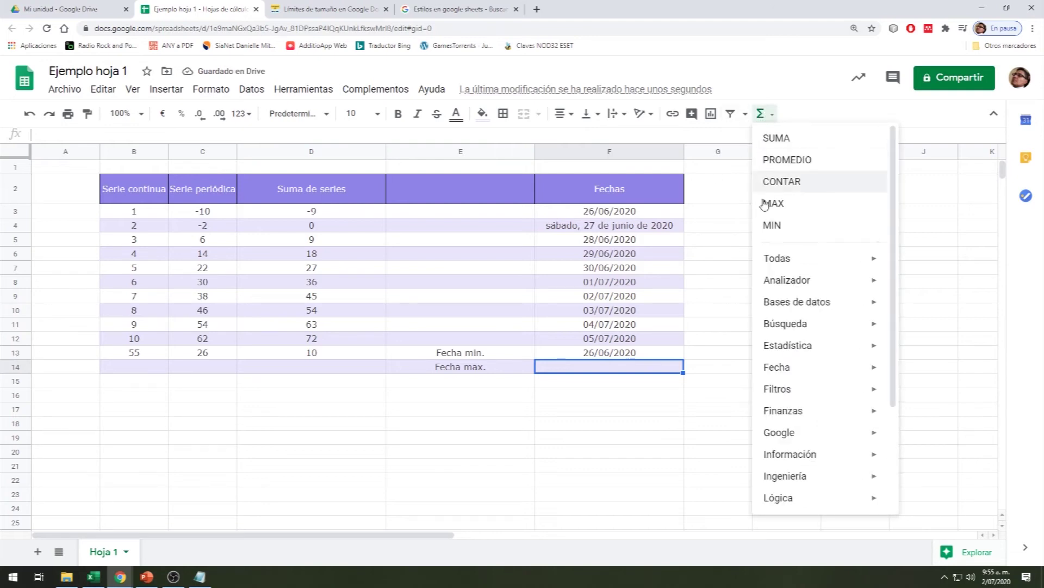
left_click(774, 211)
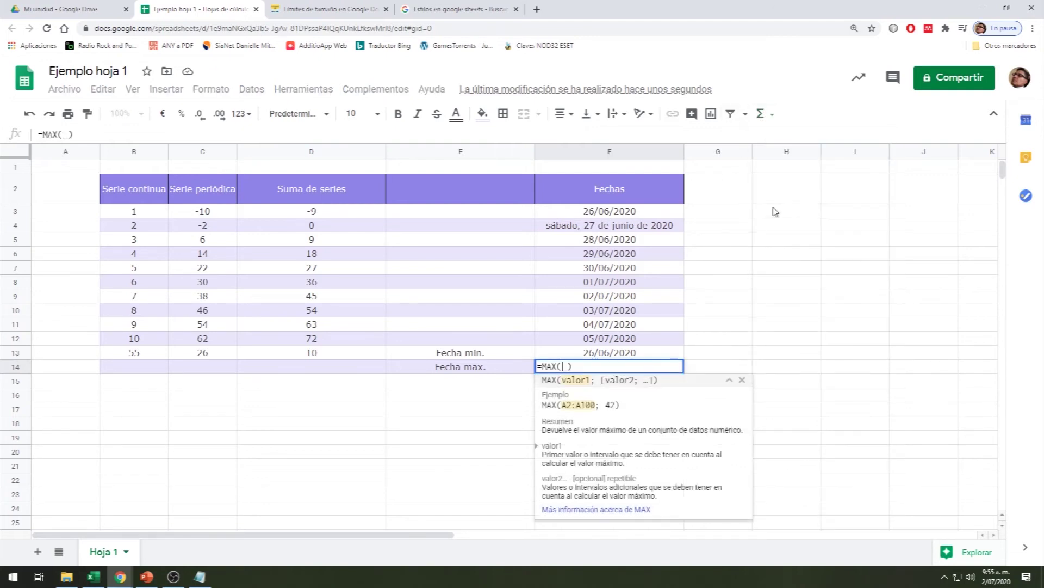
left_click(644, 216)
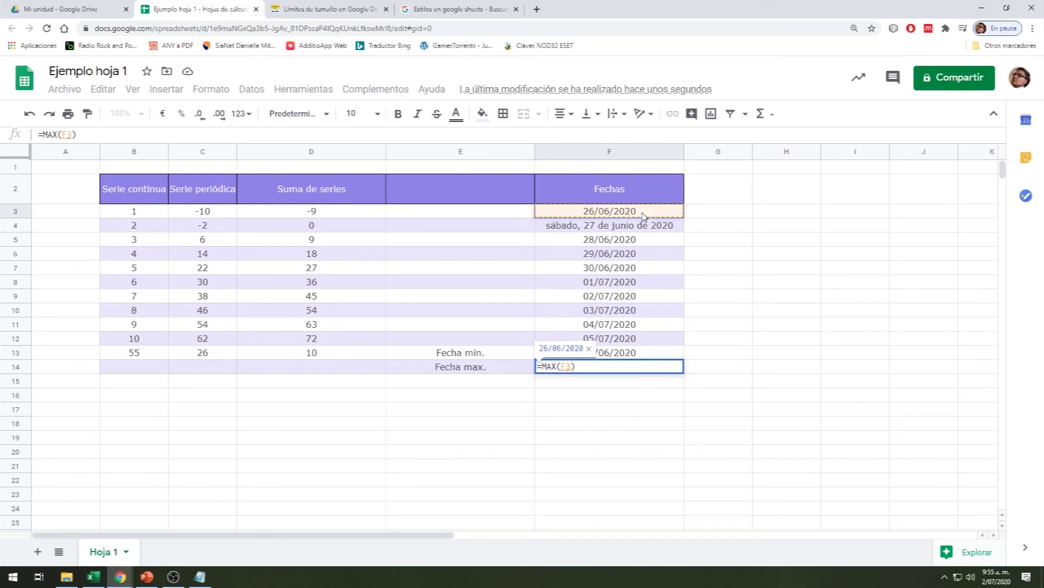
key("ctrl+shift+Down")
key("Return")
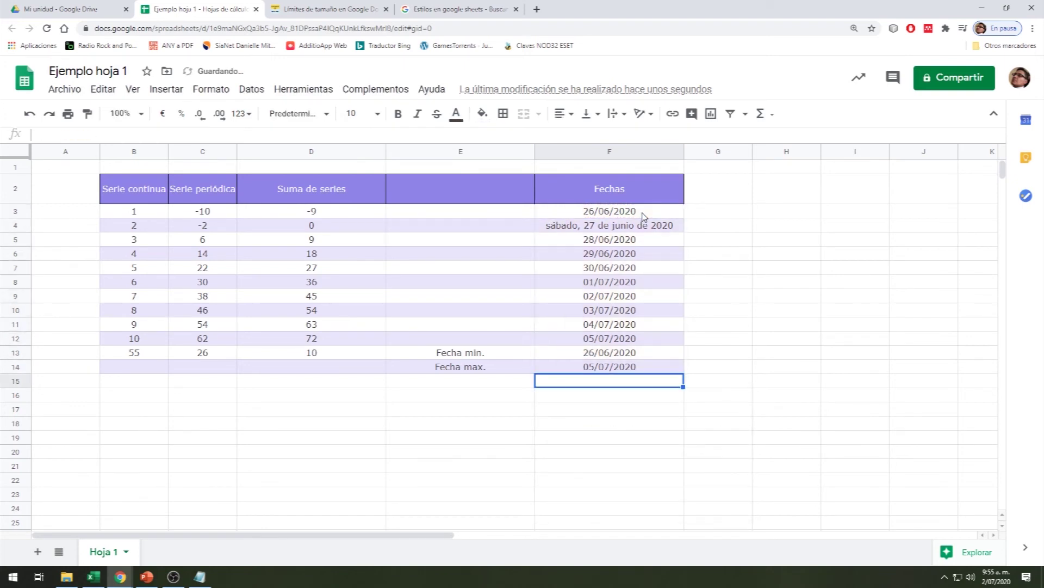
Apply a yellow fill to the date summary cells E13:F14 and the function results in B13:D13.
left_click_drag(498, 352, 570, 368)
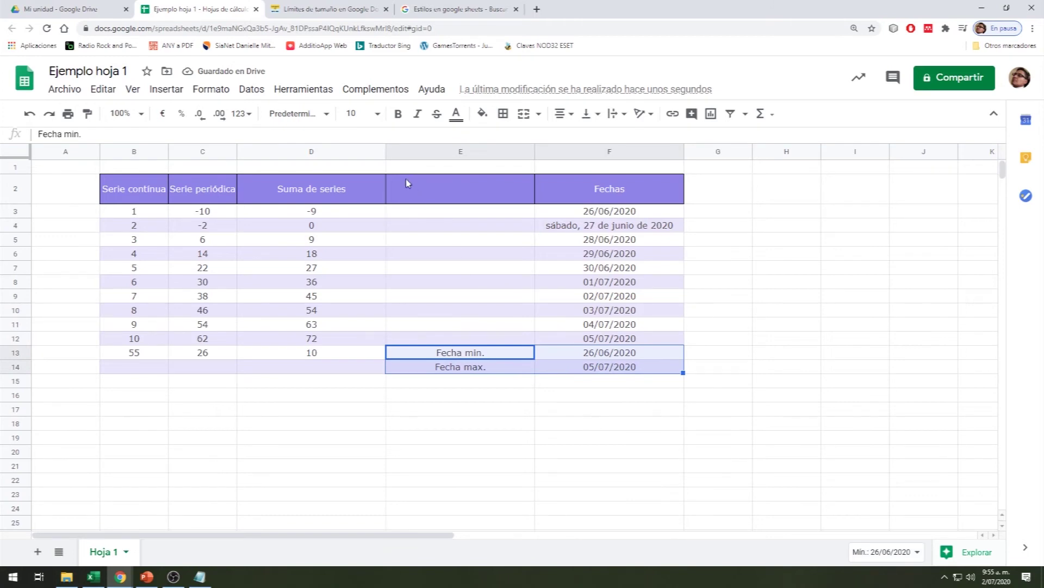
left_click(483, 114)
left_click(533, 177)
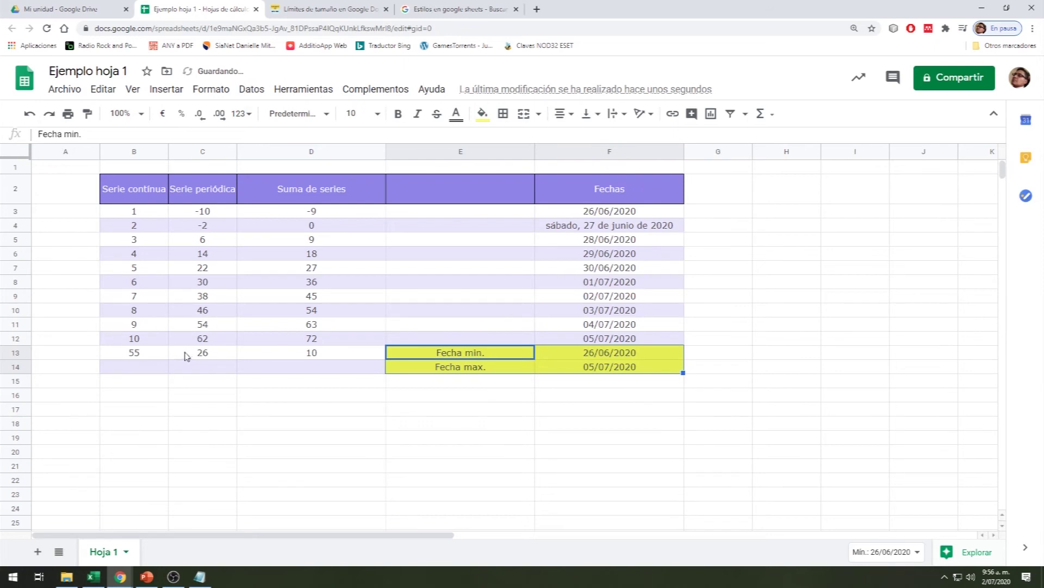
left_click(146, 357)
left_click_drag(145, 357, 287, 361)
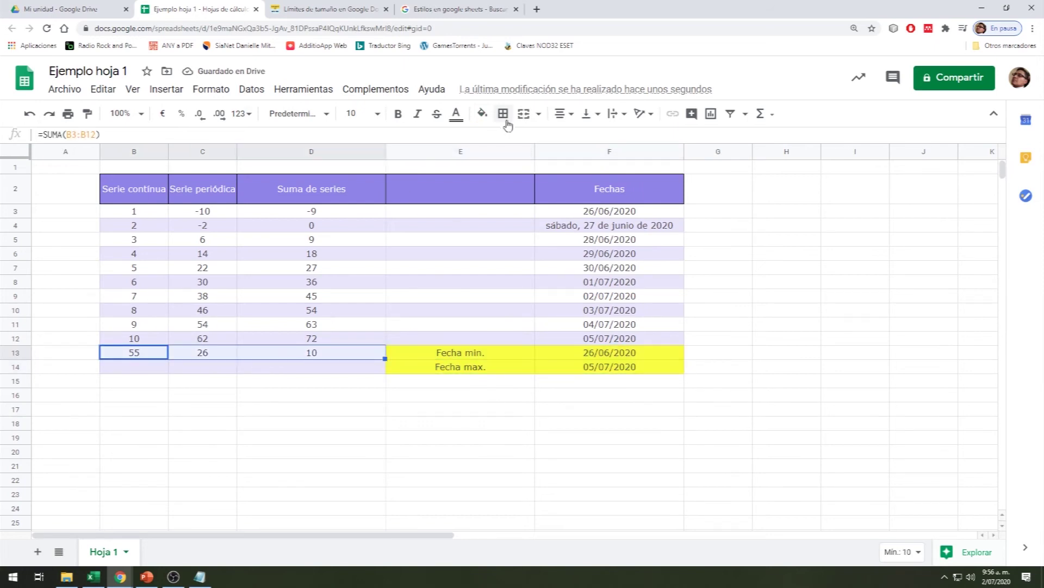
left_click(482, 114)
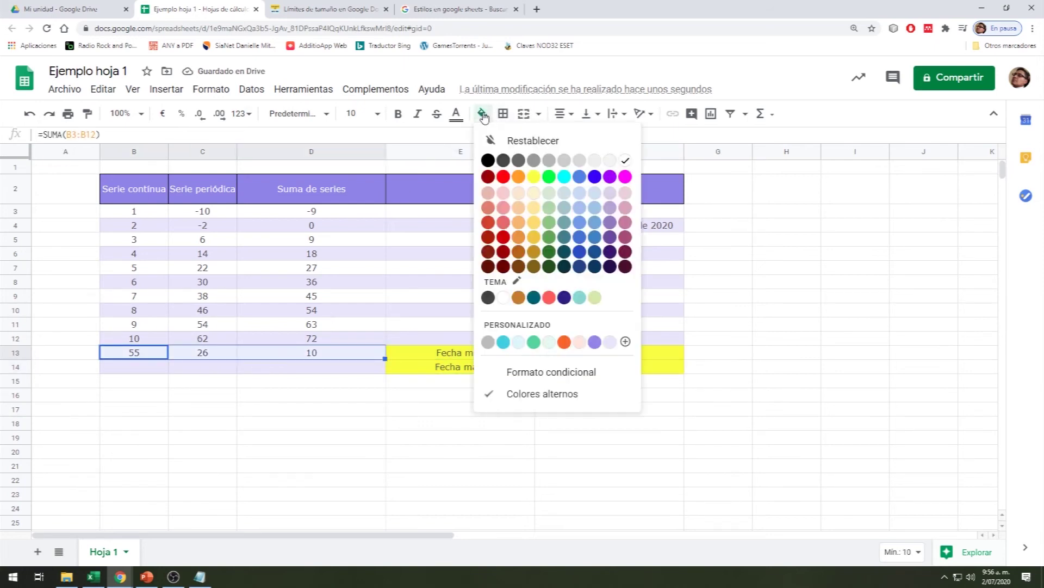
left_click(534, 179)
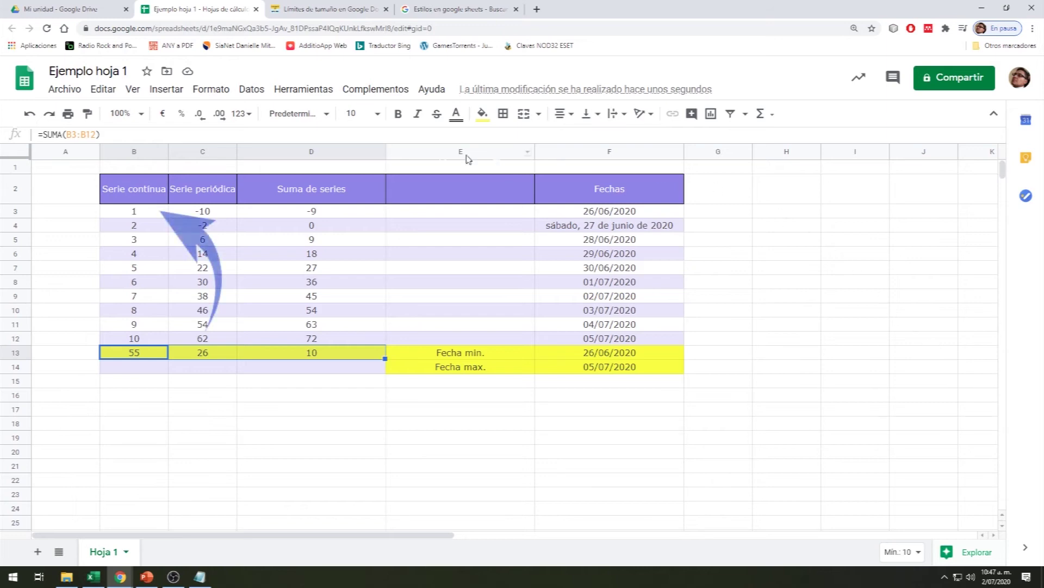
Insert a chart from the two series in B3:C12 and close the chart editor.
mouse_move(156, 217)
left_mouse_down()
mouse_move(202, 245)
mouse_move(203, 340)
left_mouse_up()
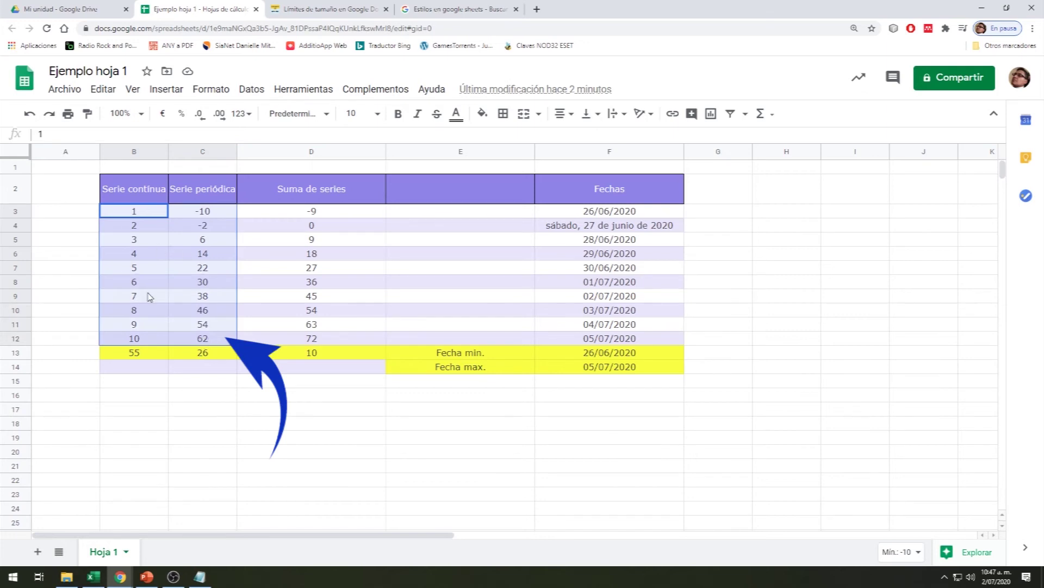
left_click(181, 94)
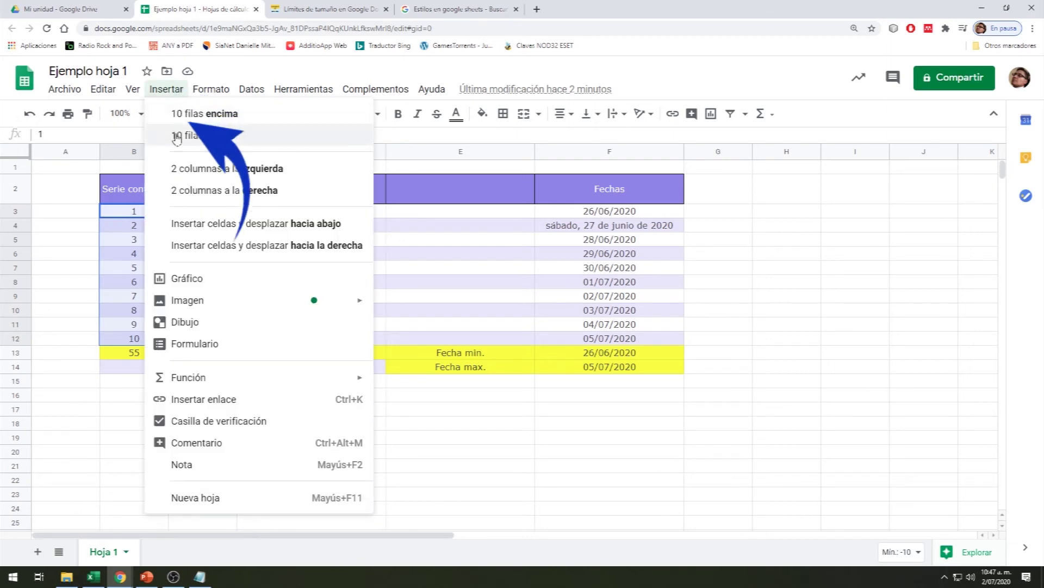
left_click(223, 281)
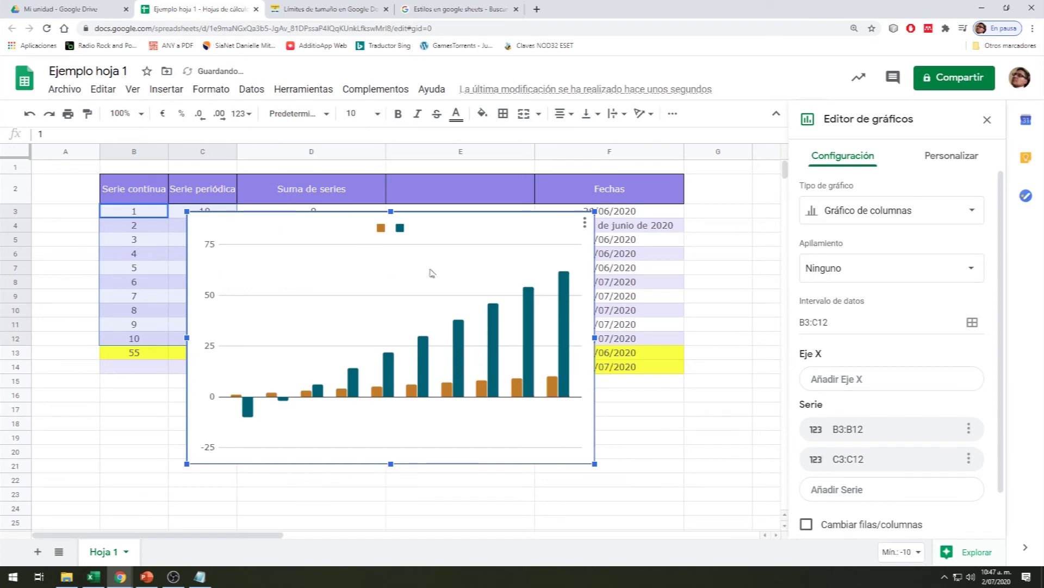
left_click(730, 297)
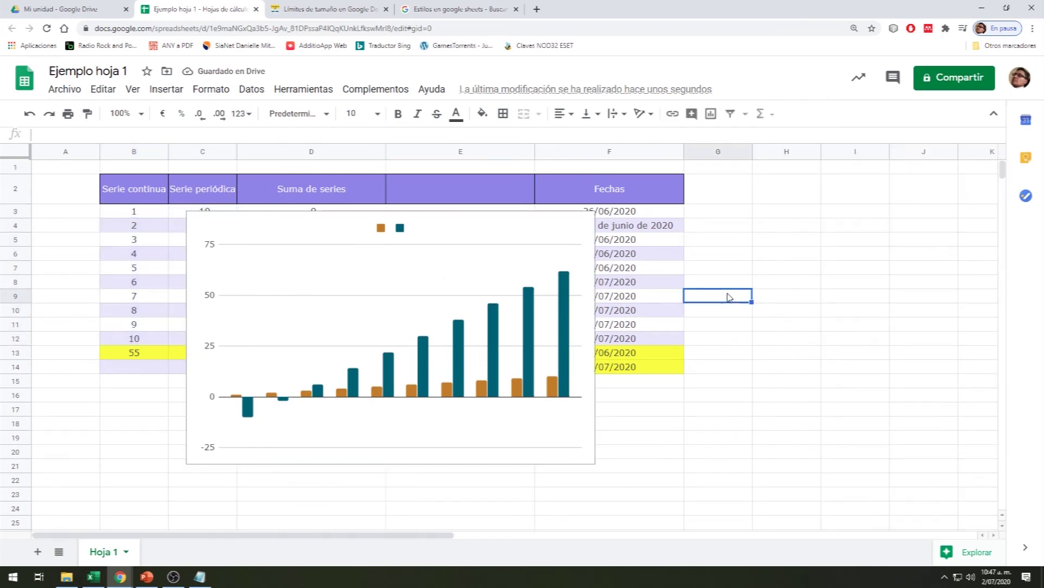
Move the chart slightly left so it starts near column B, and enlarge it to reach row 24.
left_click(460, 231)
left_click_drag(459, 227, 418, 223)
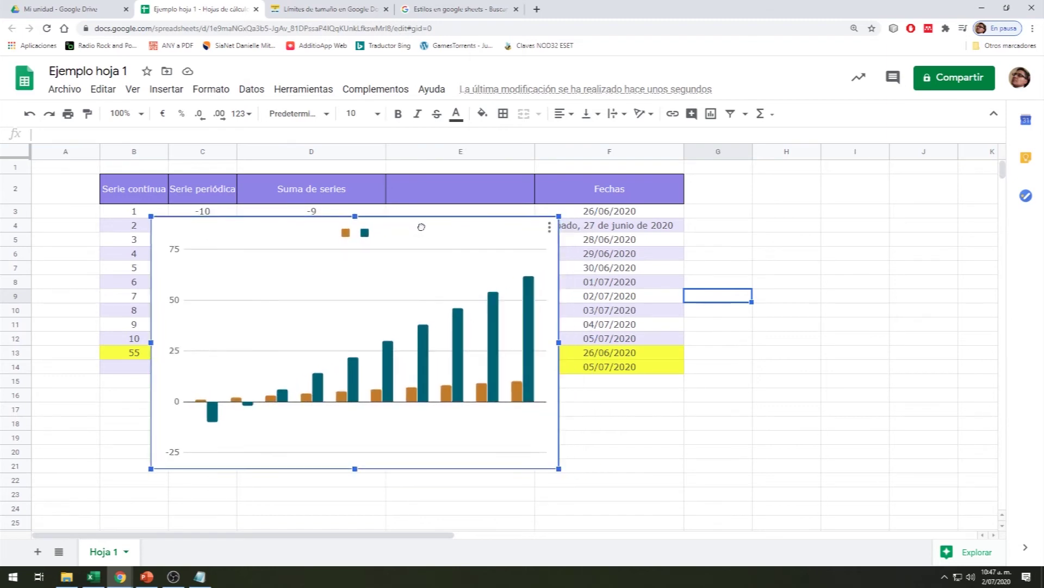
left_click_drag(562, 471, 632, 513)
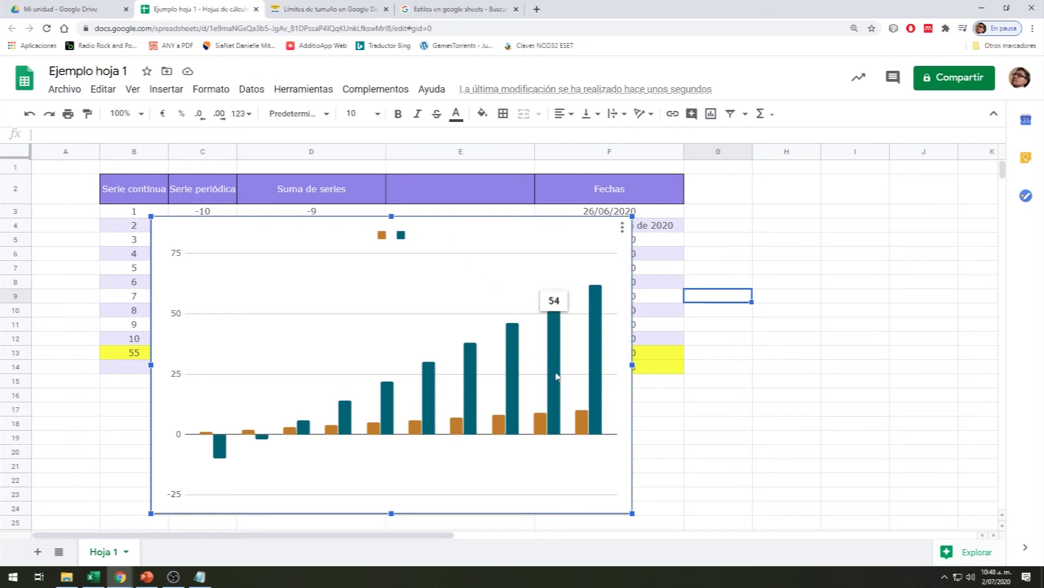
Recolour the chart's two column series, making Columna 2 blue and Columna 1 bright green.
double_click(596, 384)
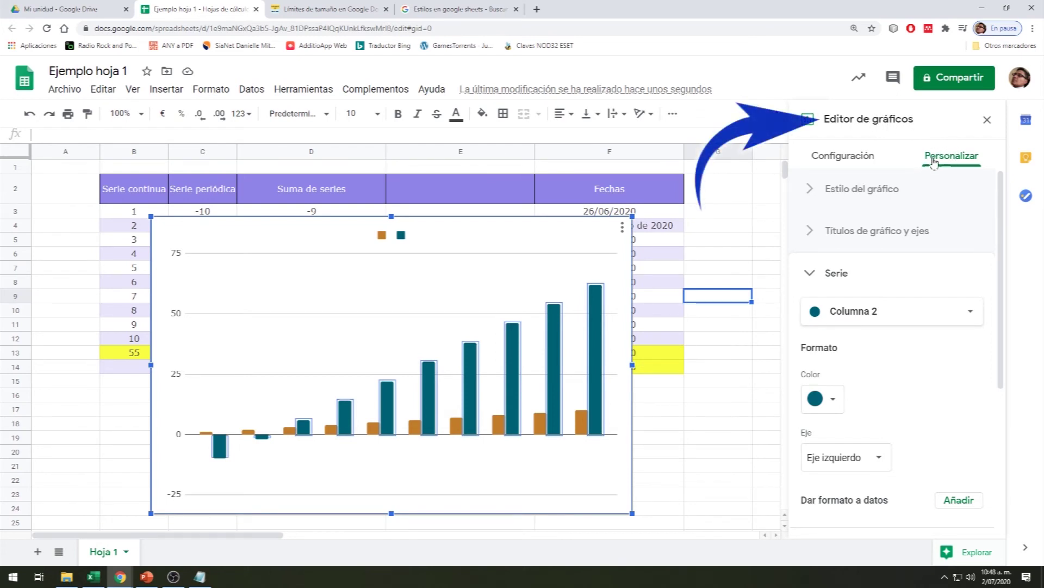
left_click(834, 400)
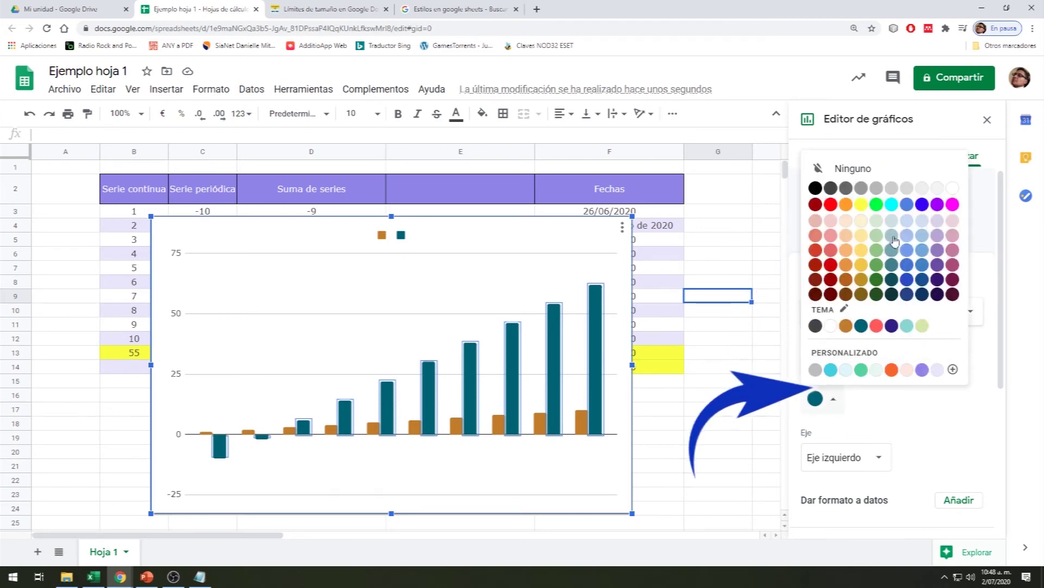
left_click(922, 204)
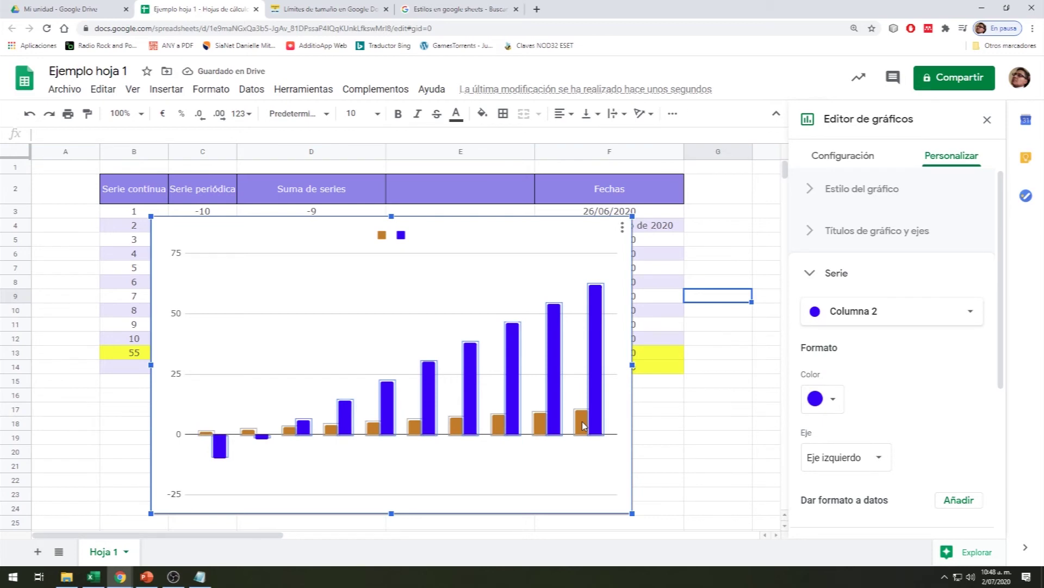
left_click(582, 421)
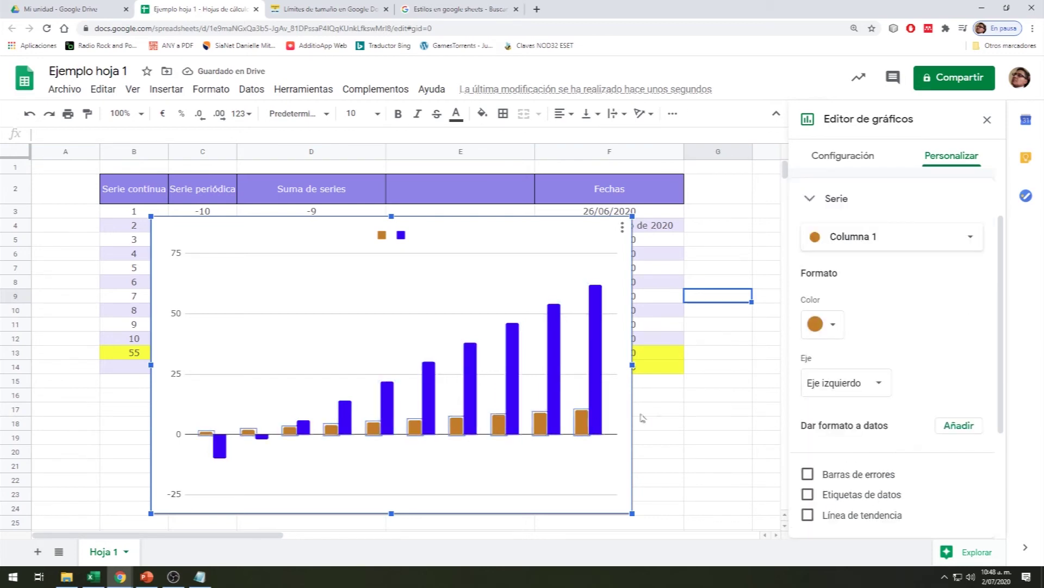
left_click(825, 325)
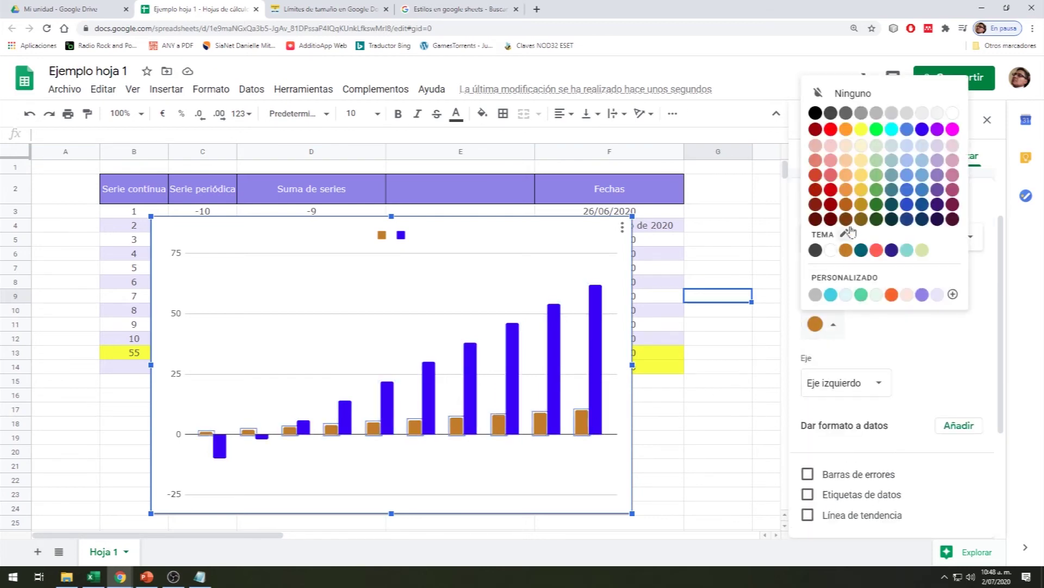
left_click(876, 129)
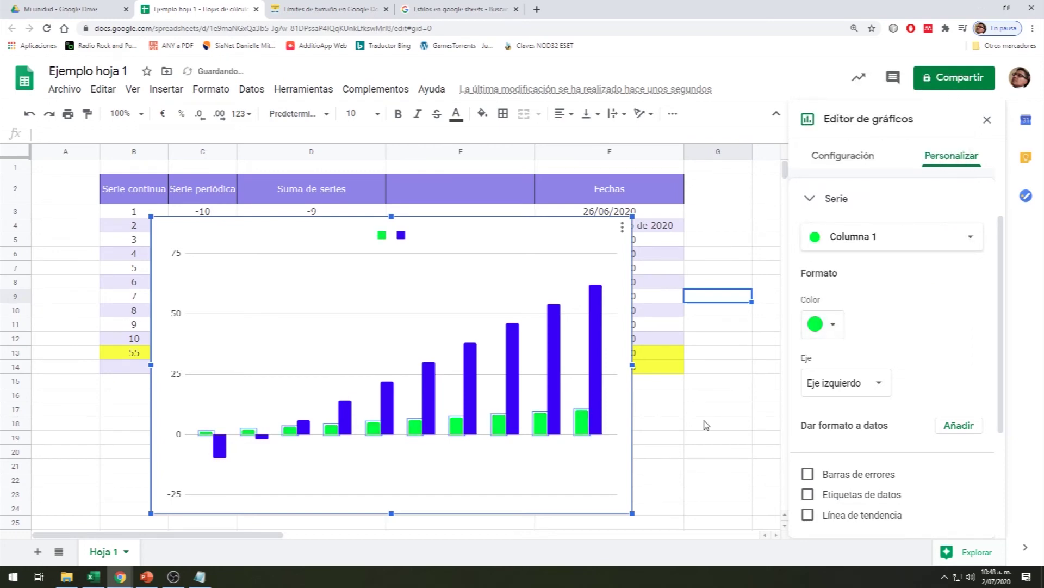
left_click(692, 435)
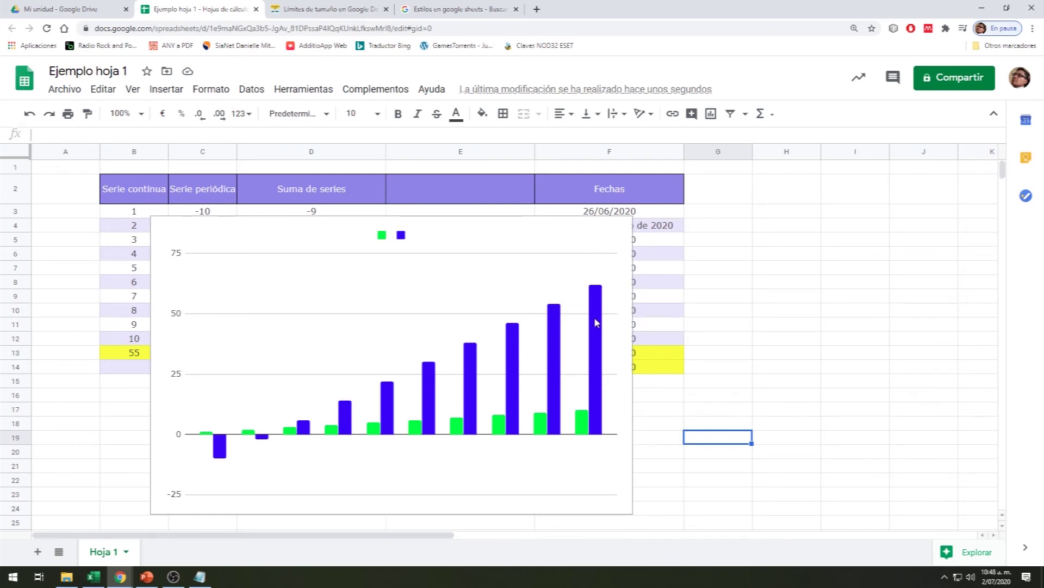
Change the chart type from columns to a combined chart (Gráfico combinado) of columns and a line.
double_click(598, 337)
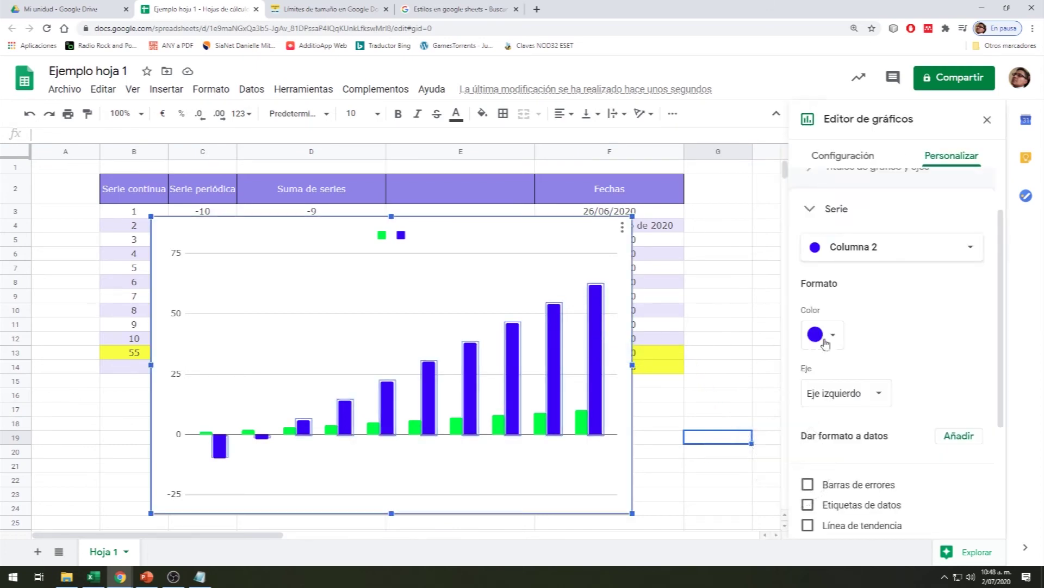
left_click(858, 164)
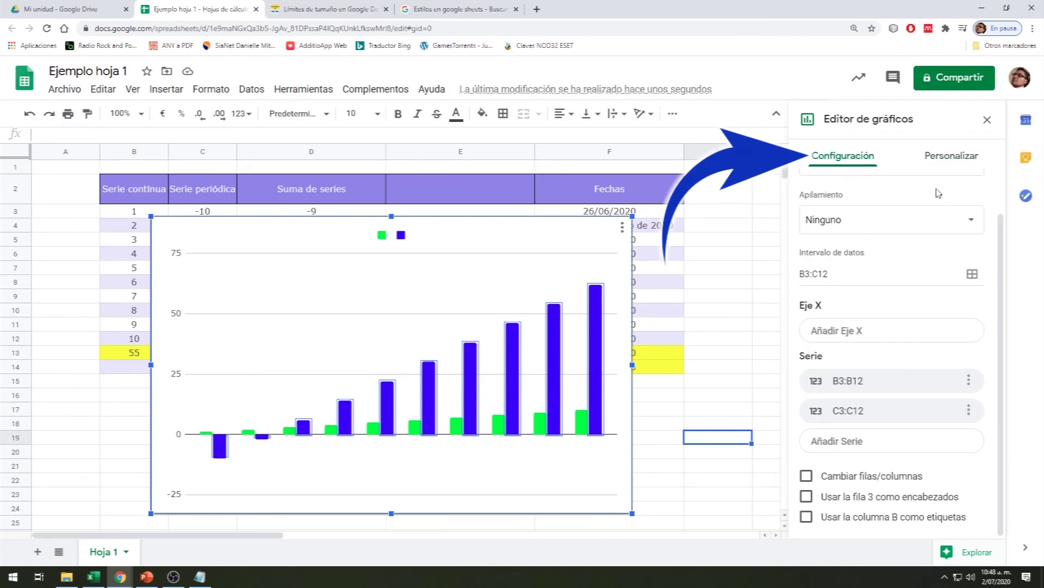
left_click_drag(1001, 253, 996, 203)
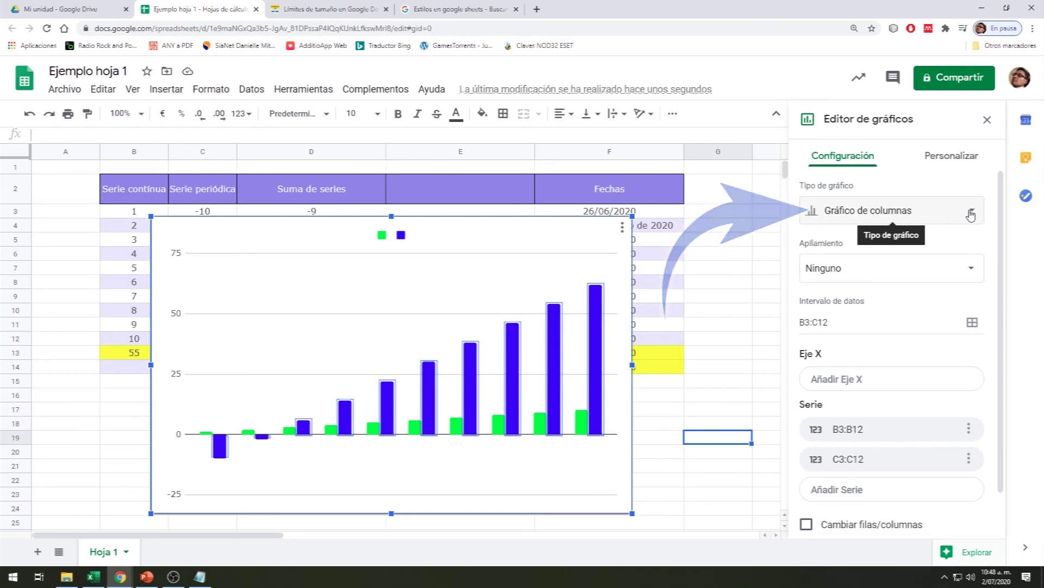
left_click(971, 213)
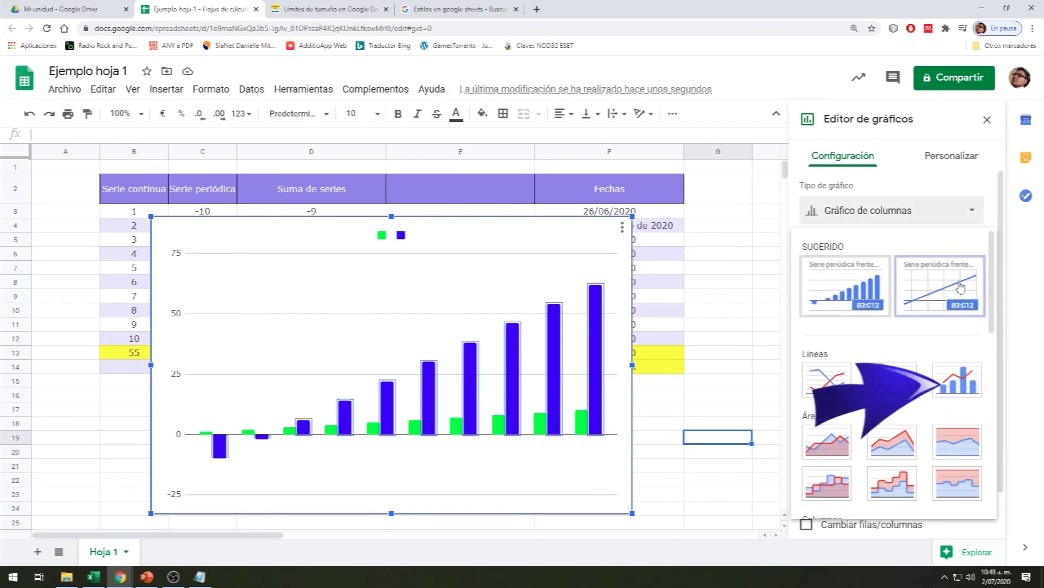
left_click(959, 392)
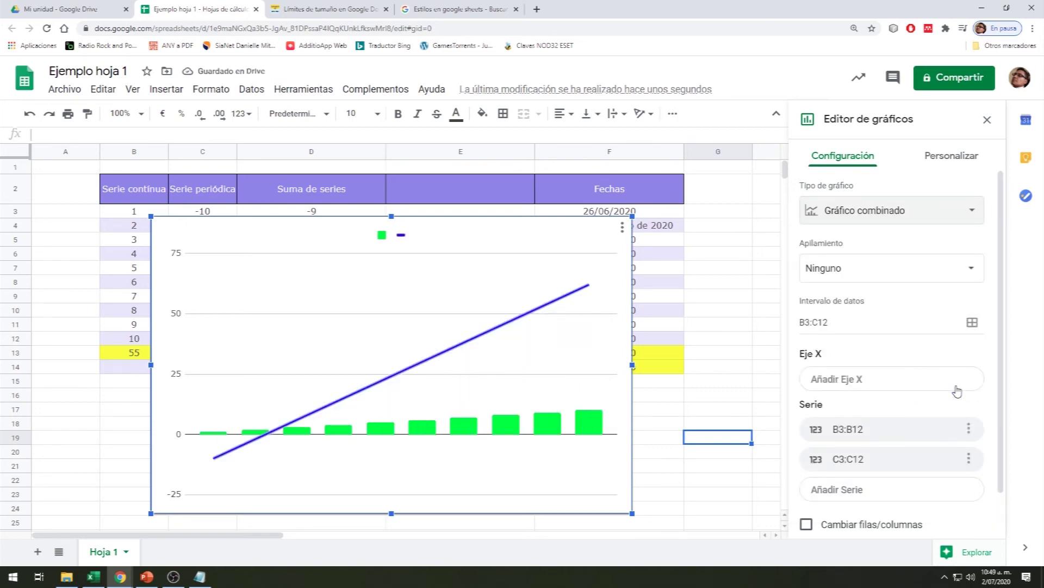
left_click(724, 352)
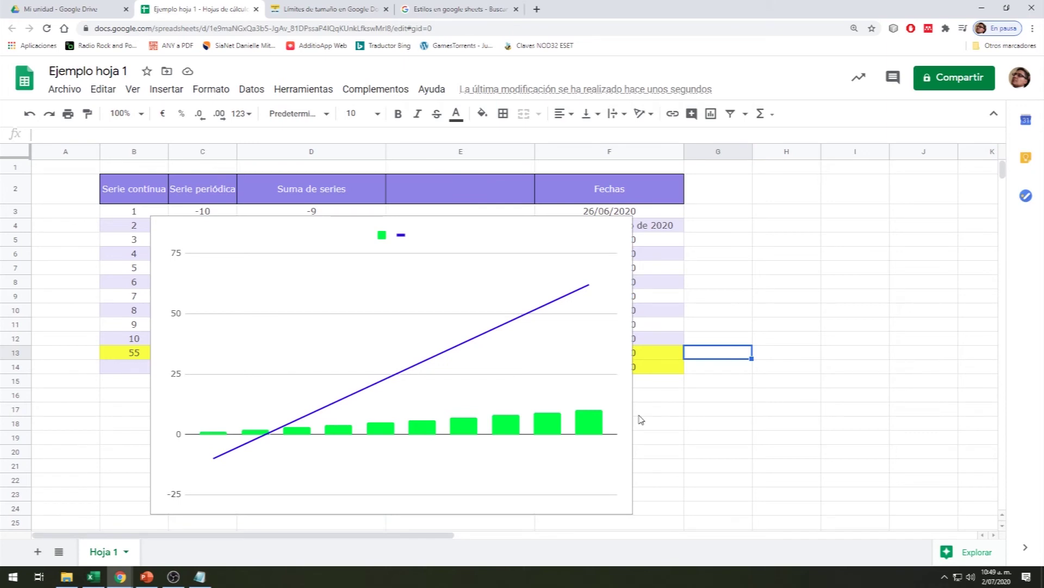
Add data labels to the green column series and set their position to Extremo externo.
left_click(586, 426)
double_click(591, 426)
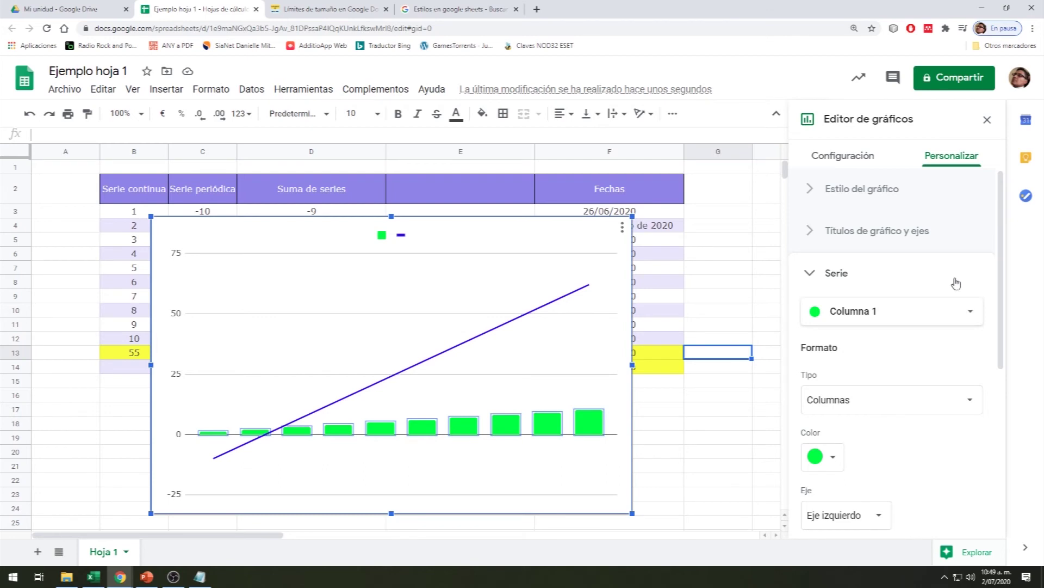
scroll(958, 282, "down", 5)
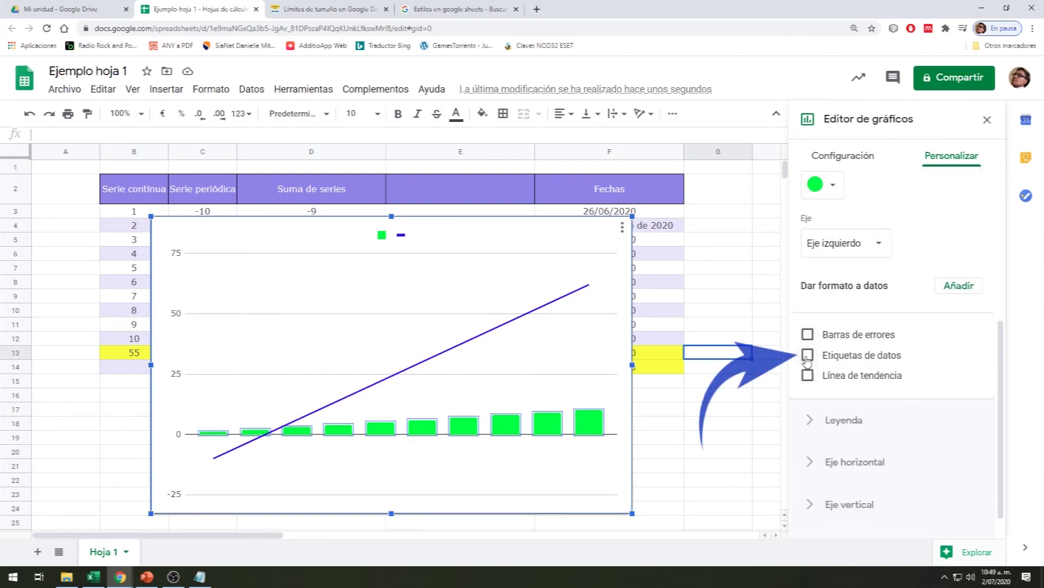
left_click(807, 363)
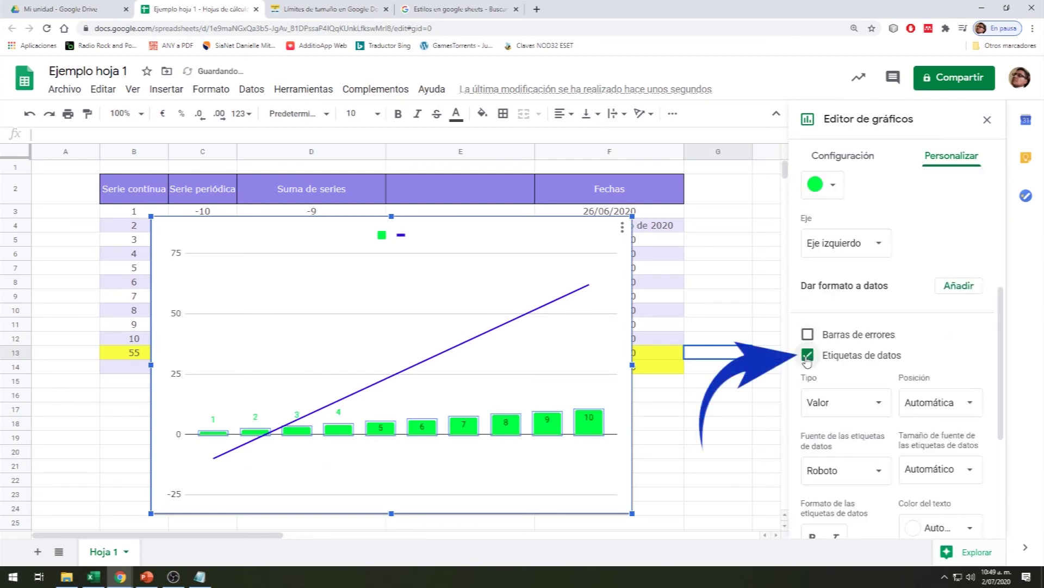
left_click(967, 405)
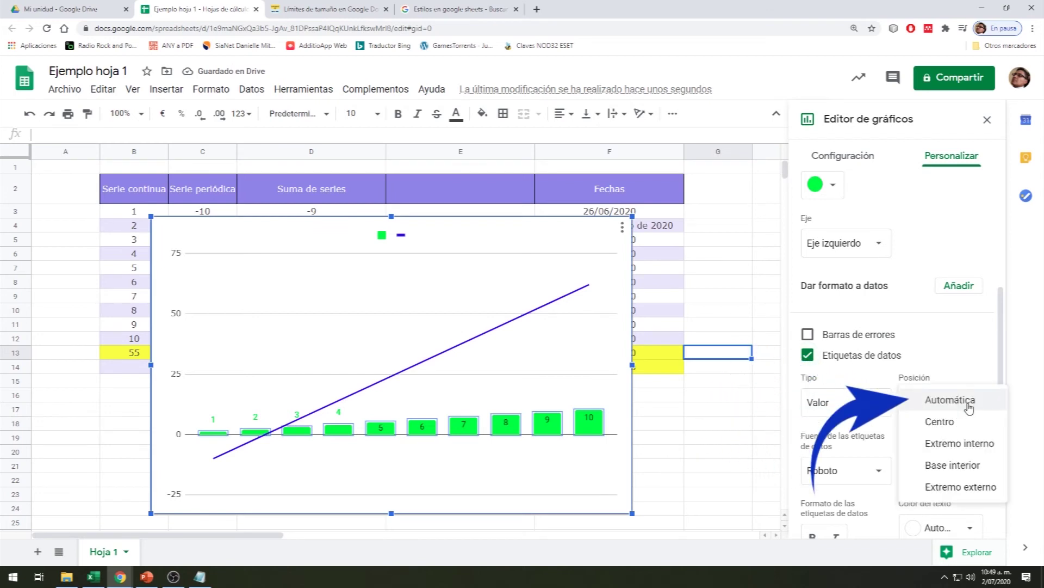
left_click(960, 488)
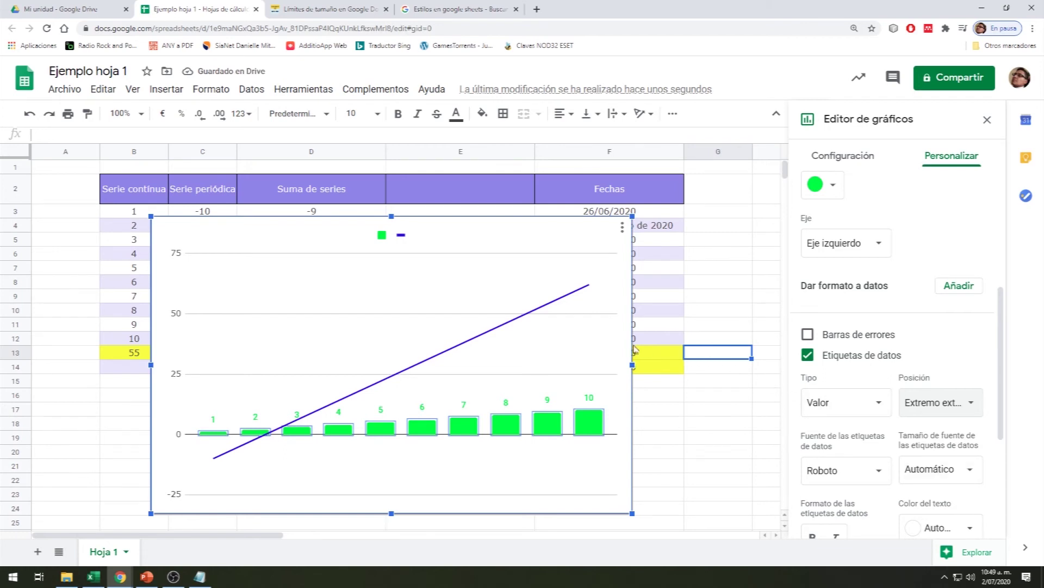
Add data labels to the blue line series and leave the chart editor.
left_click(450, 353)
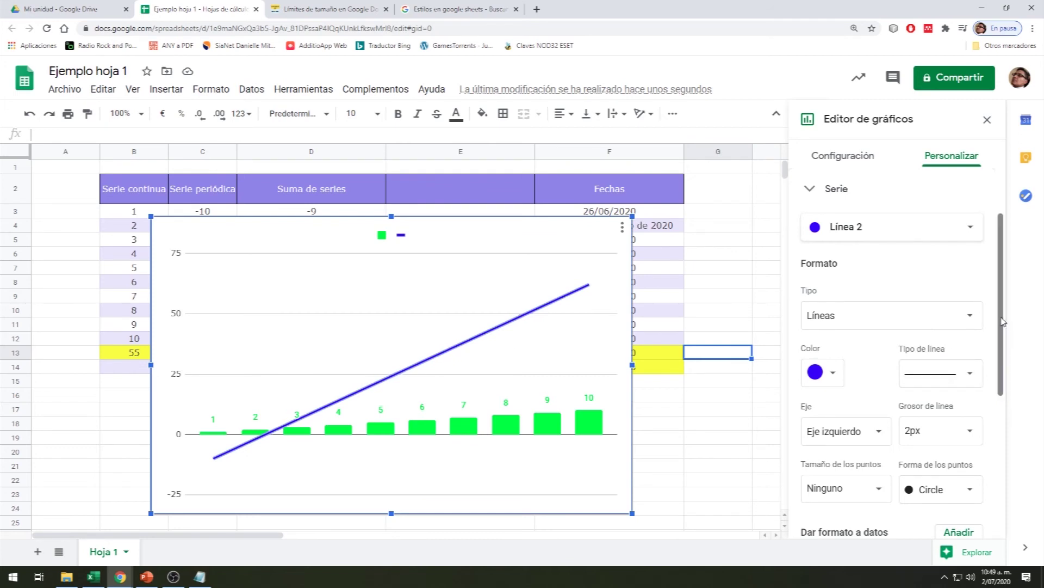
left_click_drag(1004, 322, 1007, 371)
scroll(892, 392, "down", 2)
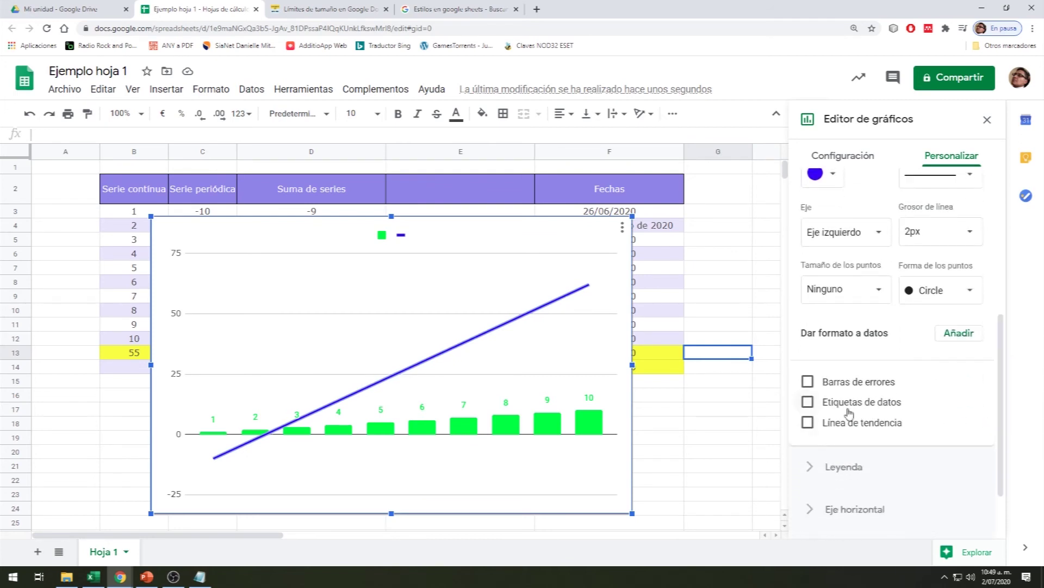
left_click(809, 402)
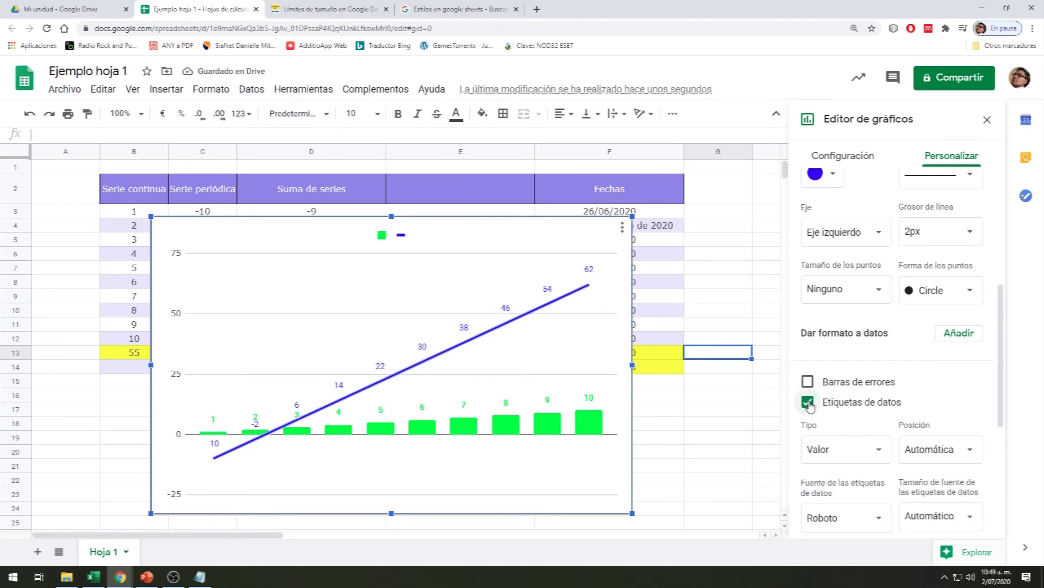
left_click(714, 412)
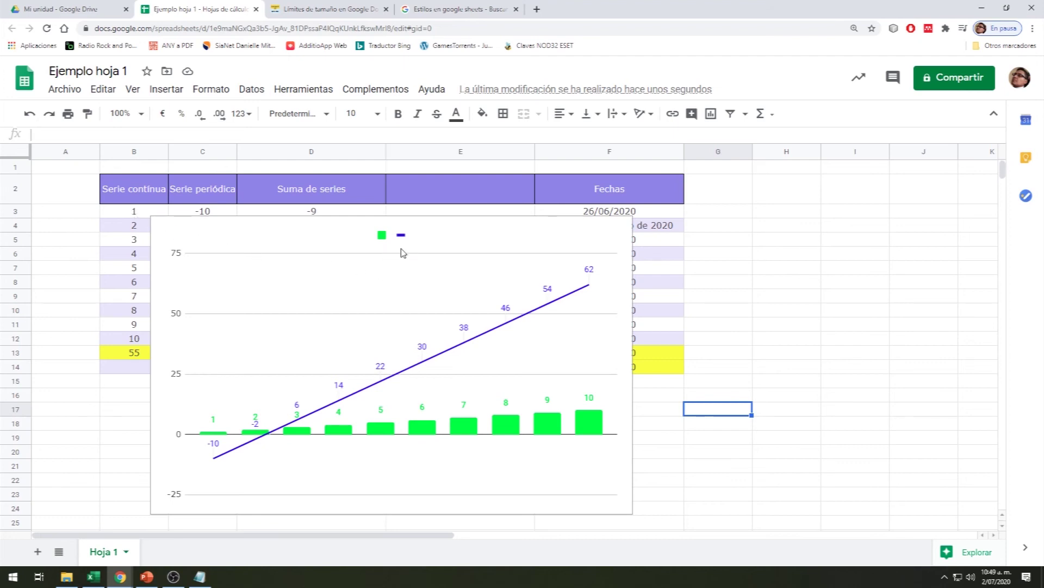
Edit the chart's data range to B2:C12 so the header row supplies the series names.
left_click(554, 233)
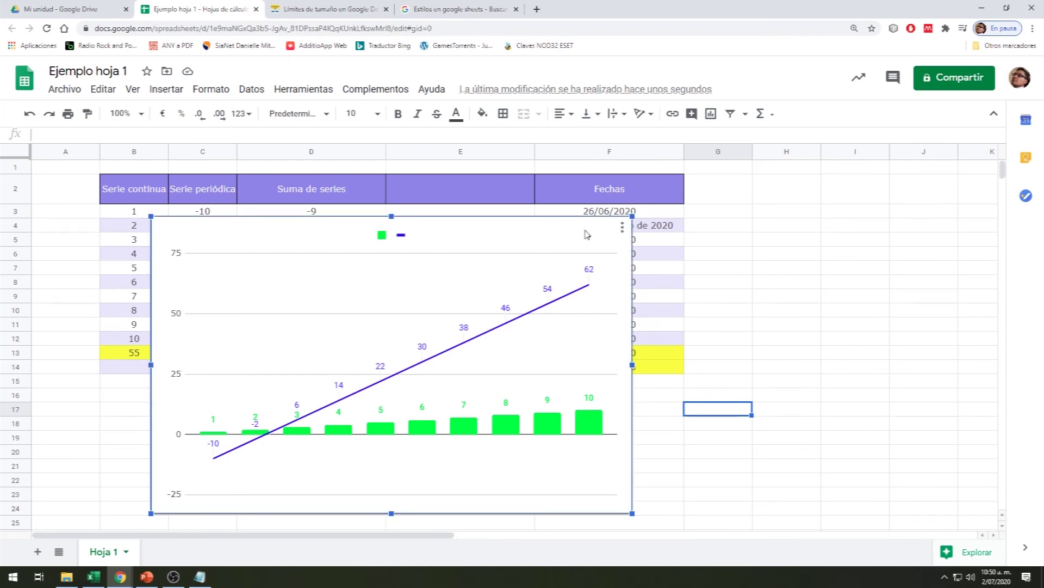
left_click(622, 227)
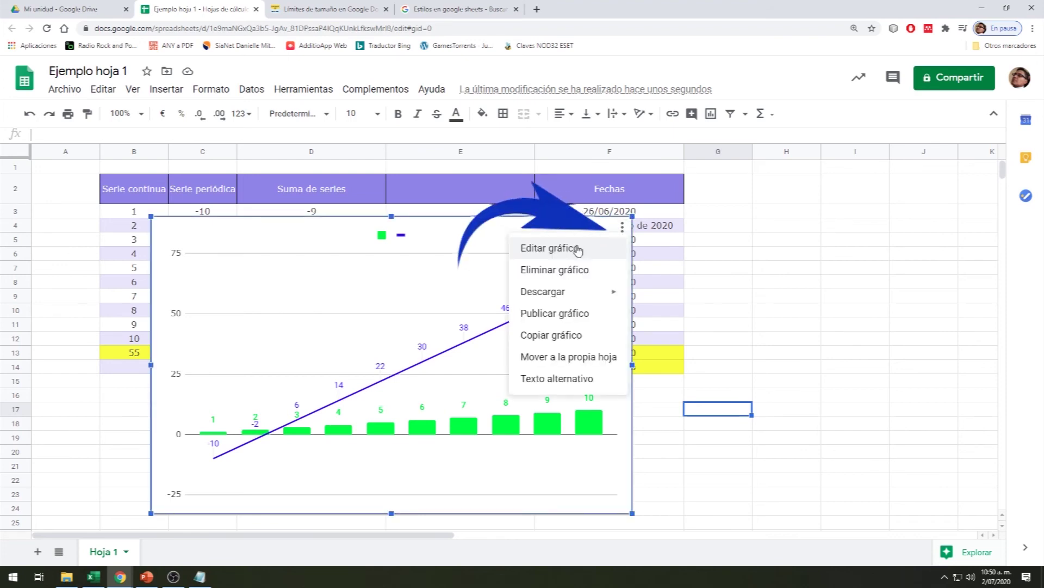
left_click(549, 248)
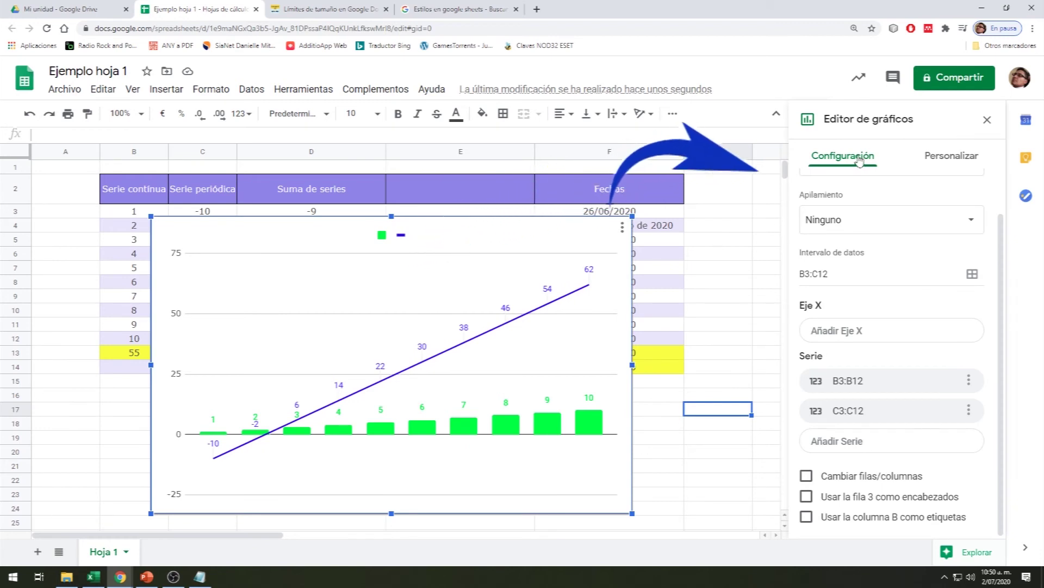
left_click(973, 276)
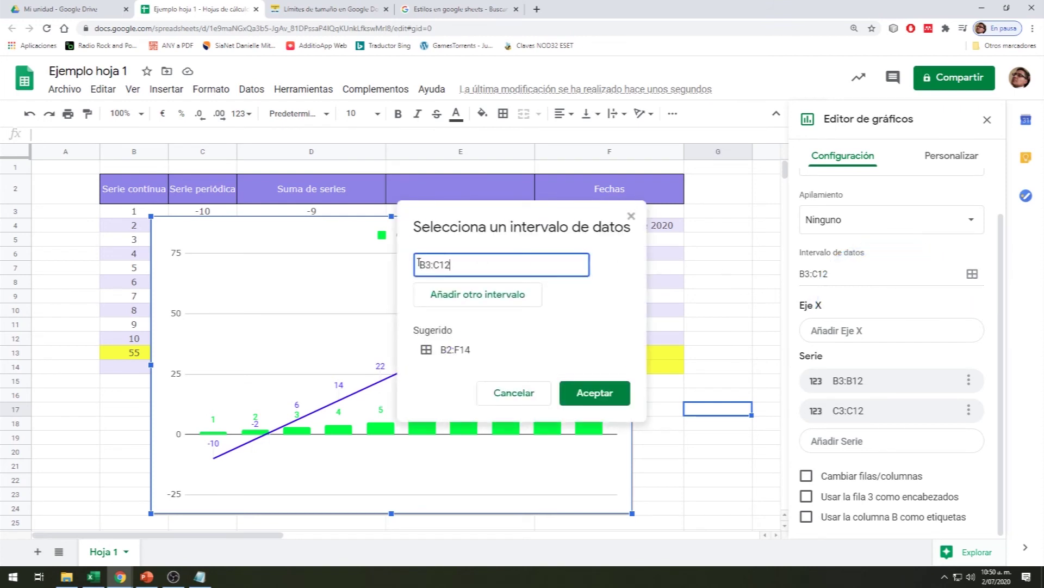
key("BackSpace")
type("2")
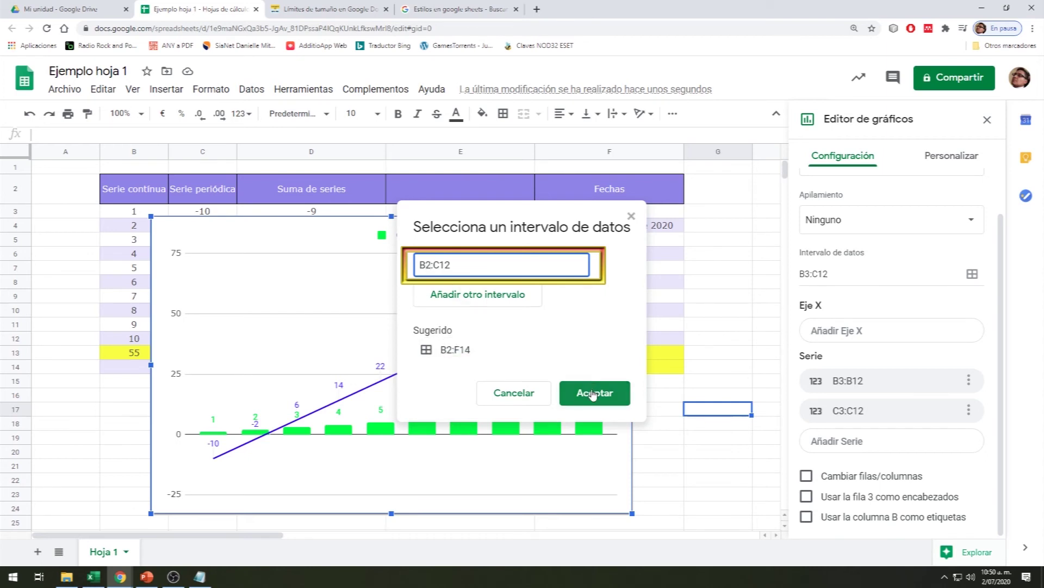
left_click(608, 402)
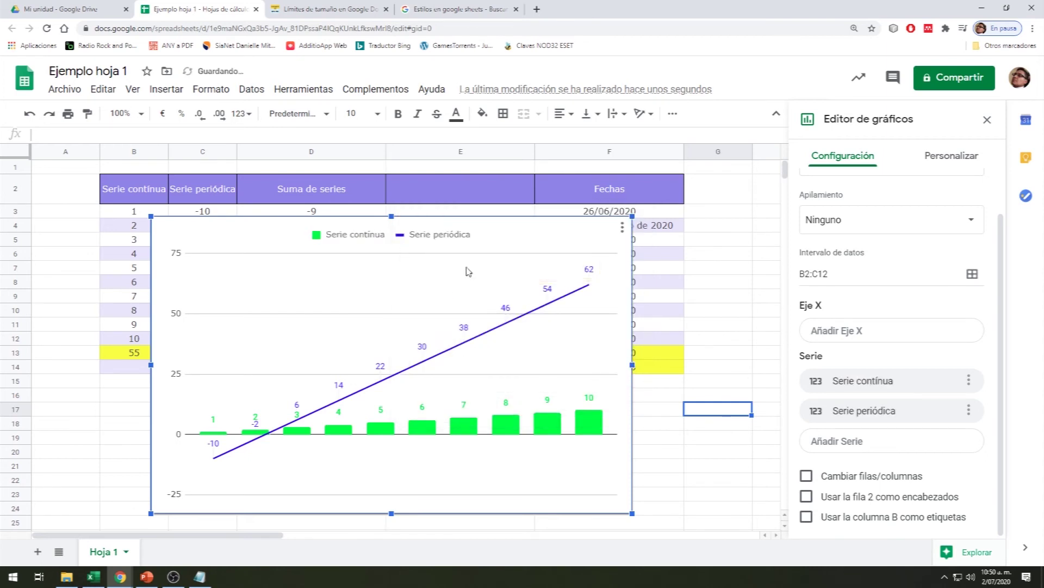
Set the chart legend's position to Abajo and collapse the legend settings.
left_click(455, 234)
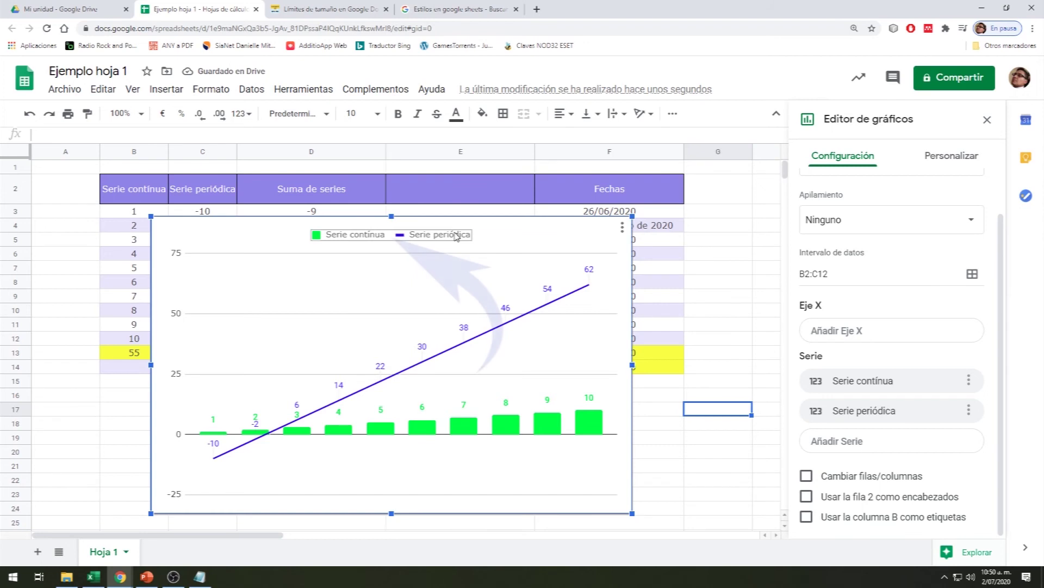
left_click(456, 235)
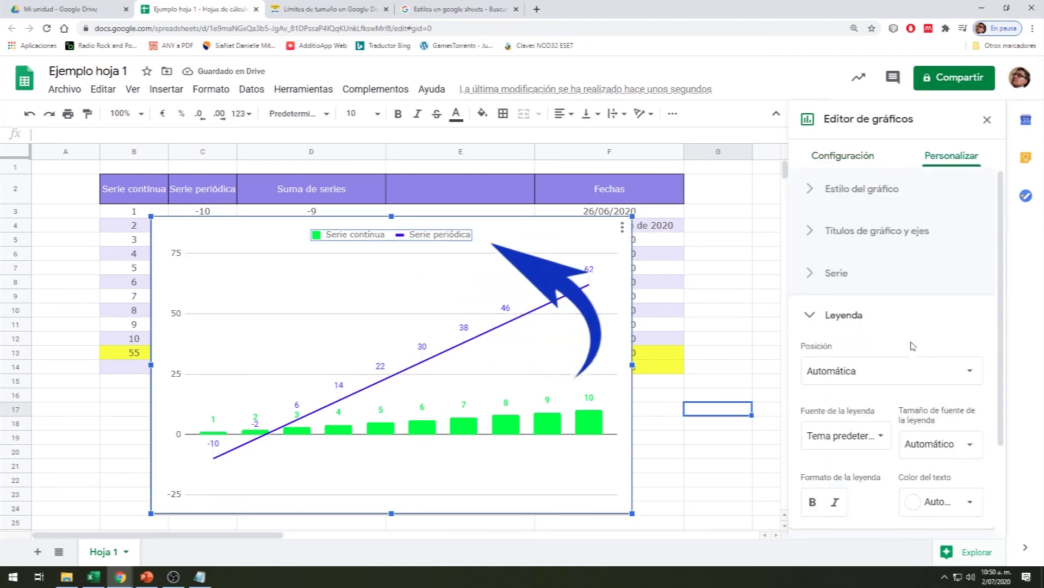
scroll(914, 371, "down", 2)
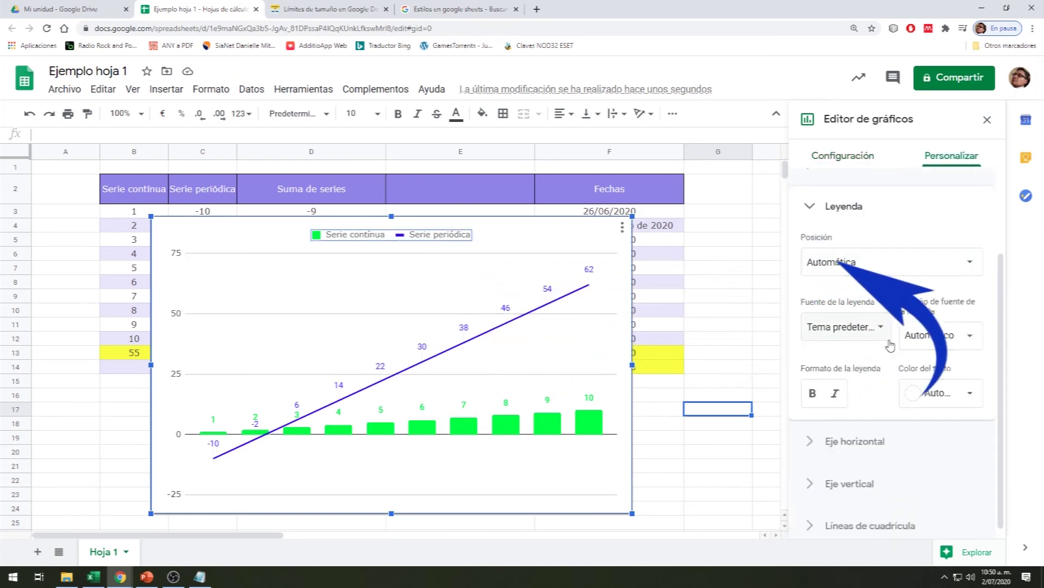
left_click(963, 262)
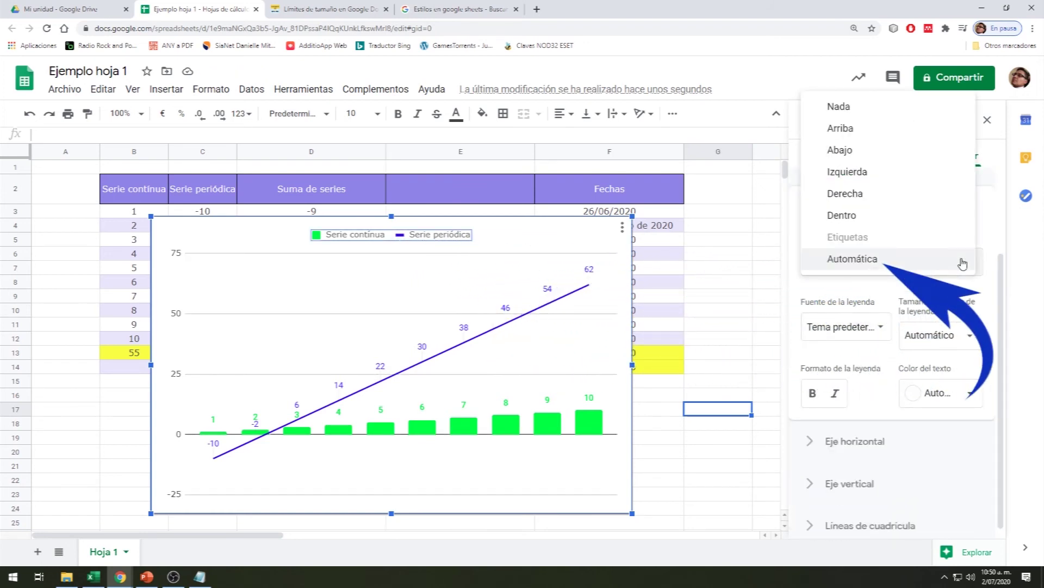
left_click(905, 154)
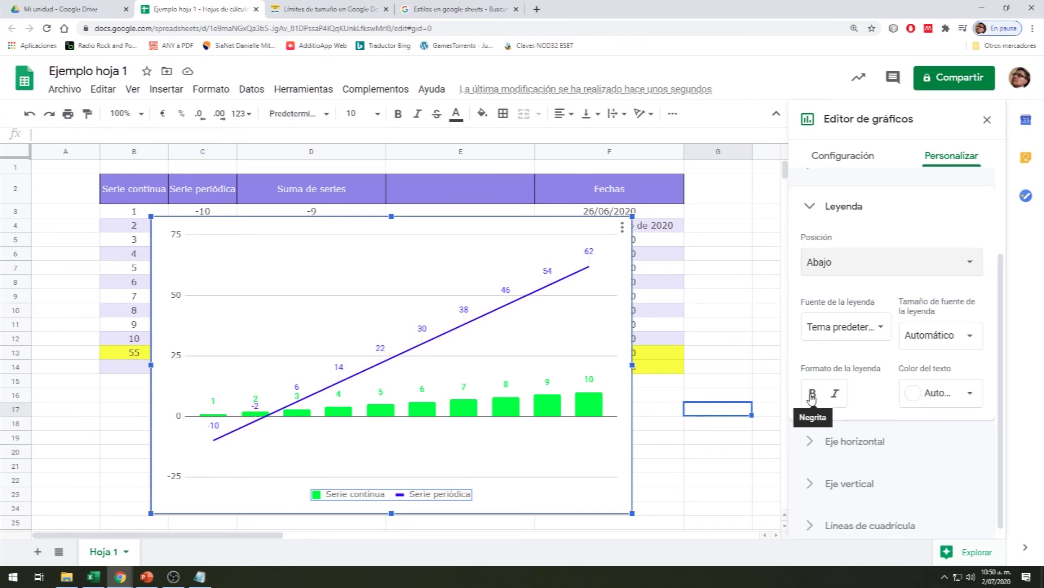
left_click(810, 208)
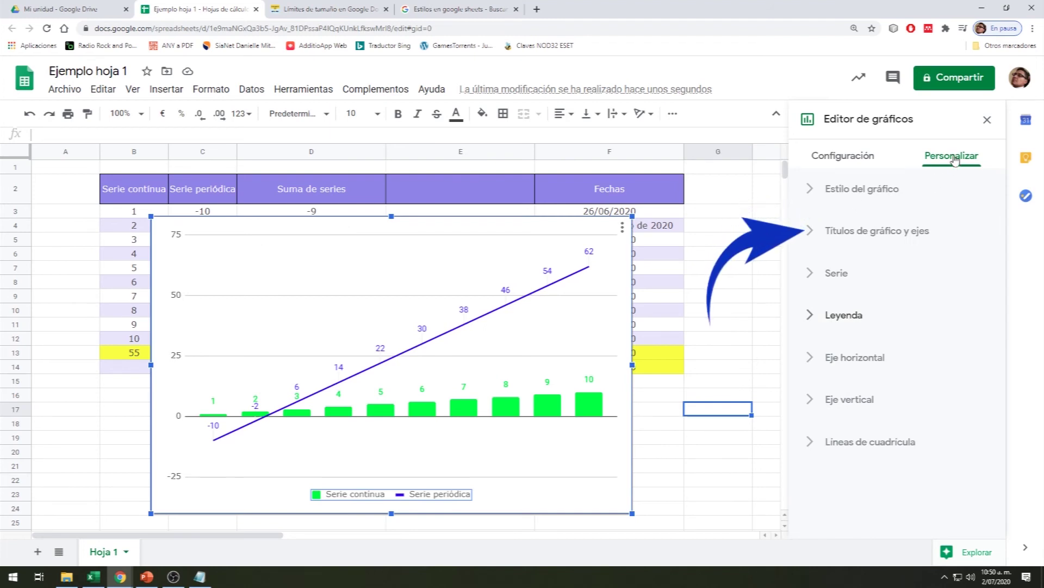
Enter "Estadística" as the chart's title text.
left_click(810, 238)
left_click(823, 339)
type("Estadística")
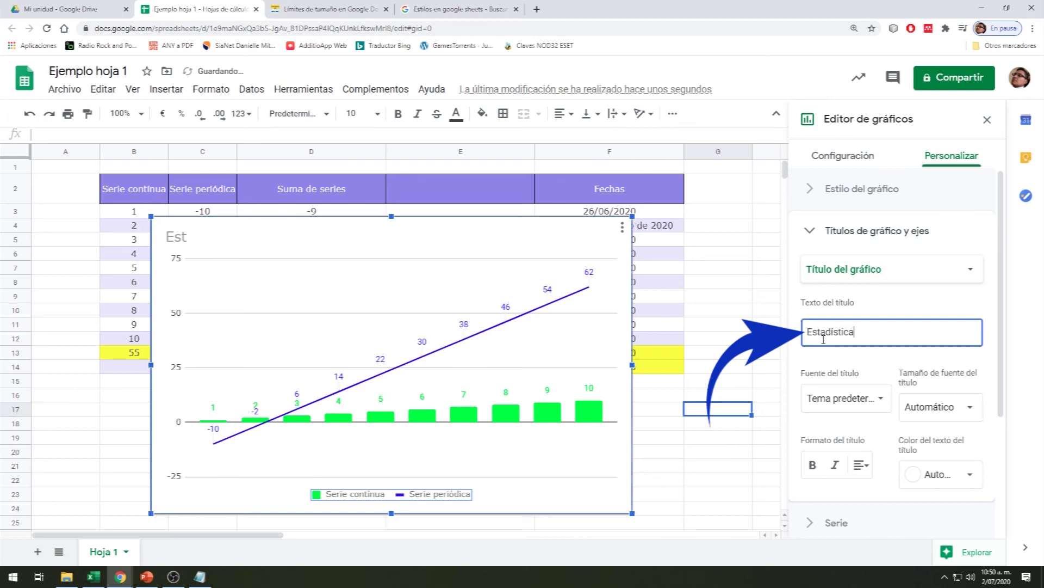
Complete the chart title as "Estadística de series", make it bold and centred, and close the chart editor.
type(" de series")
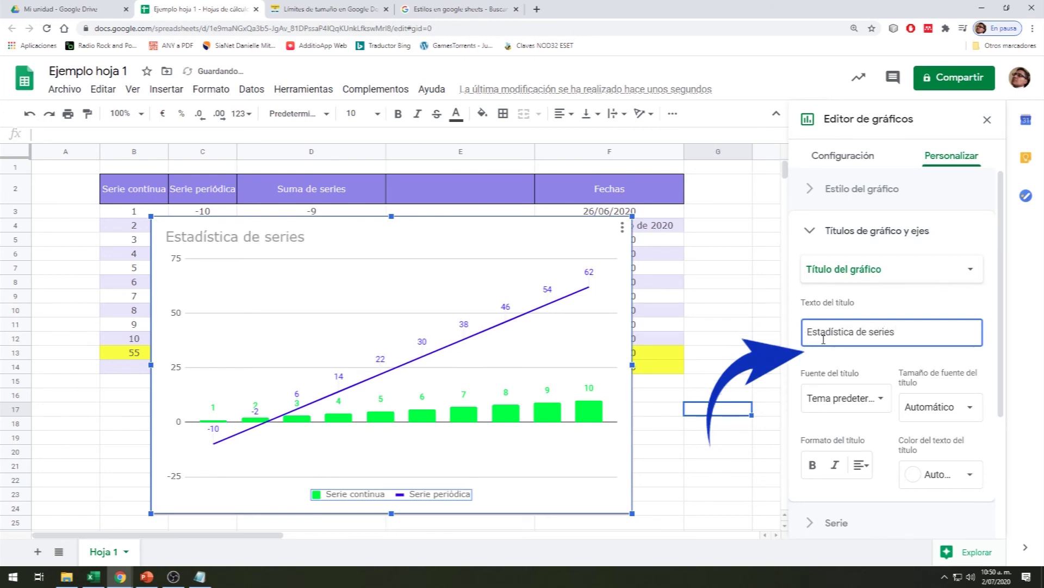
left_click(813, 468)
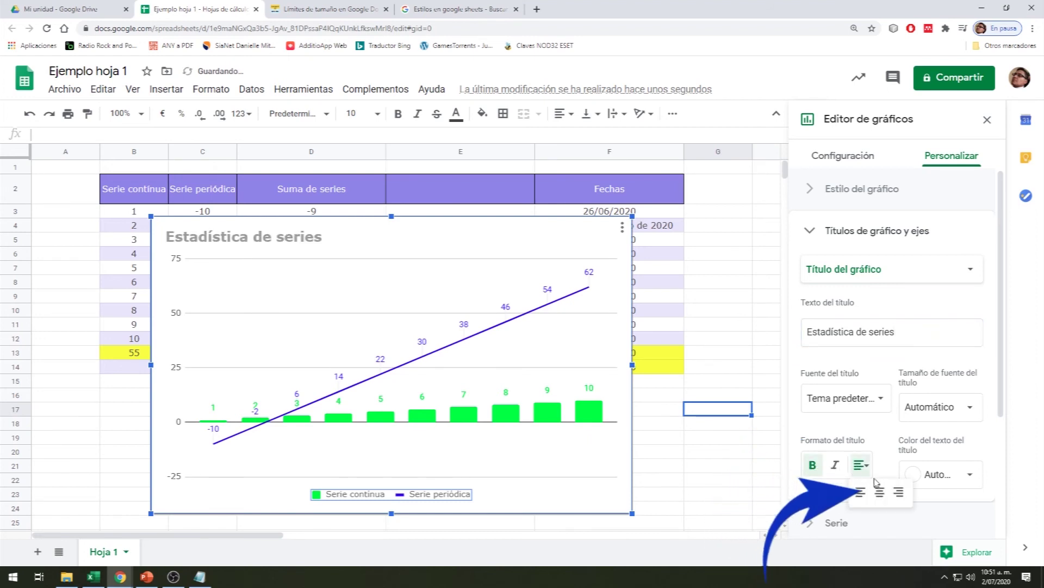
left_click(858, 467)
left_click(875, 492)
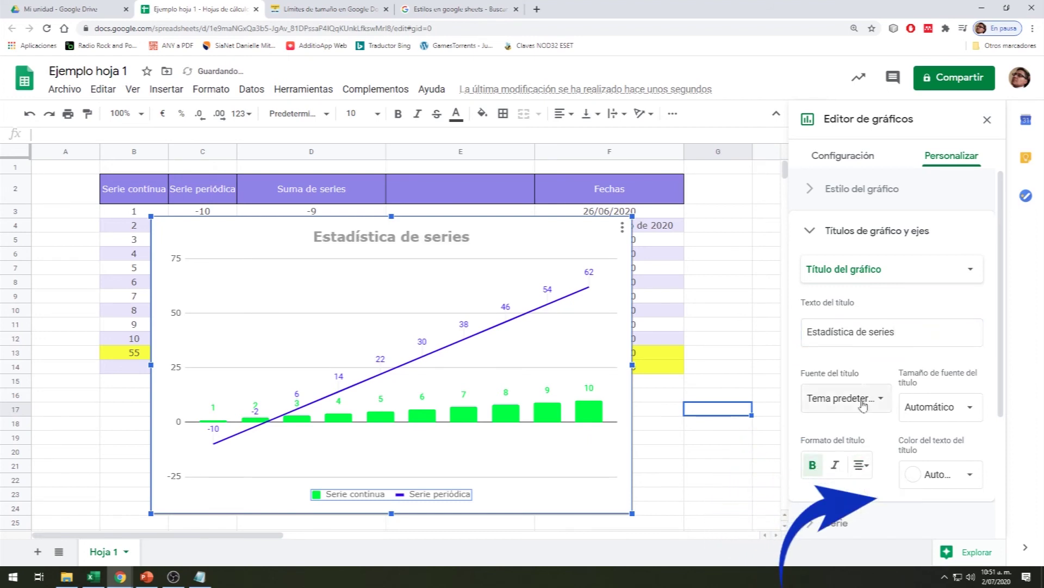
left_click(988, 120)
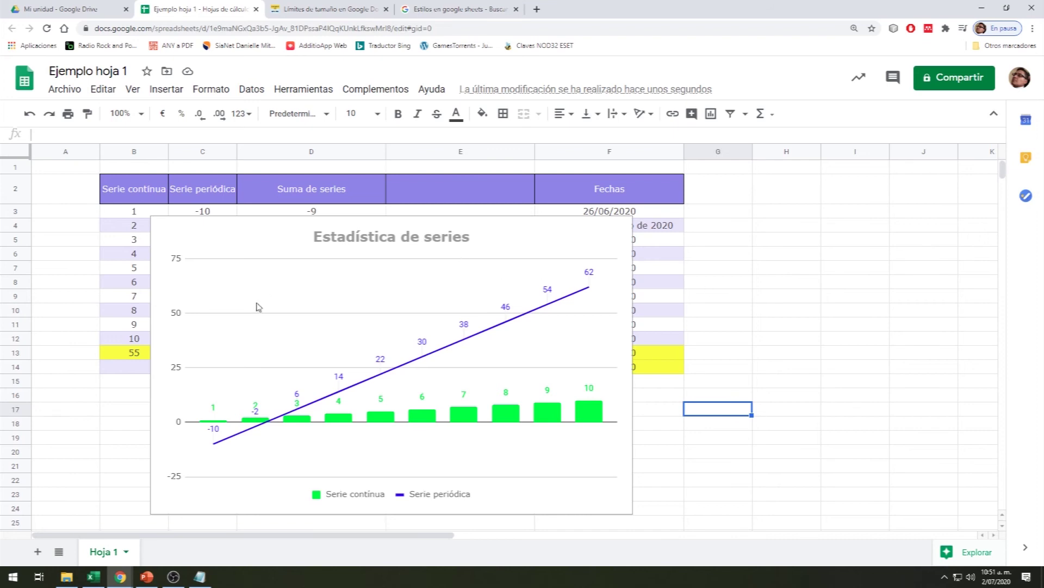
Set the sheet zoom to 50%, then move the chart directly below the table and enlarge it to about the table's width.
left_click(139, 113)
left_click(123, 138)
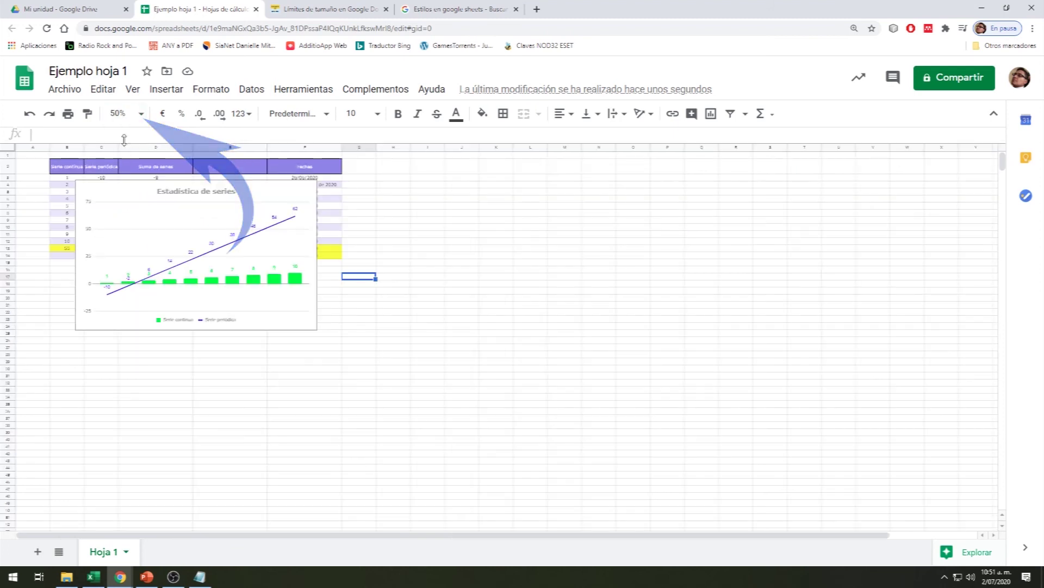
left_click(108, 191)
left_click_drag(108, 191, 87, 284)
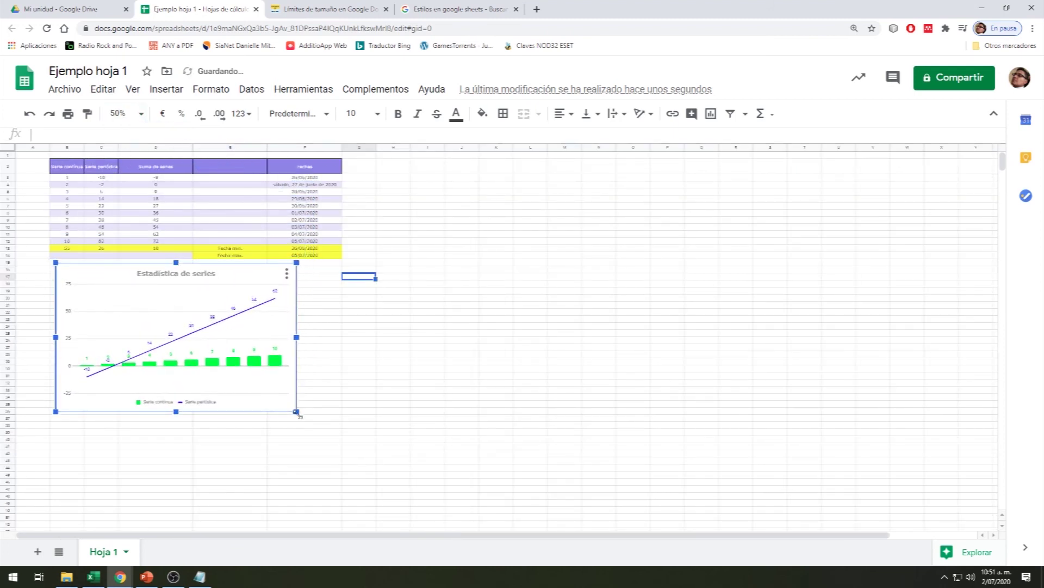
left_click_drag(297, 412, 336, 435)
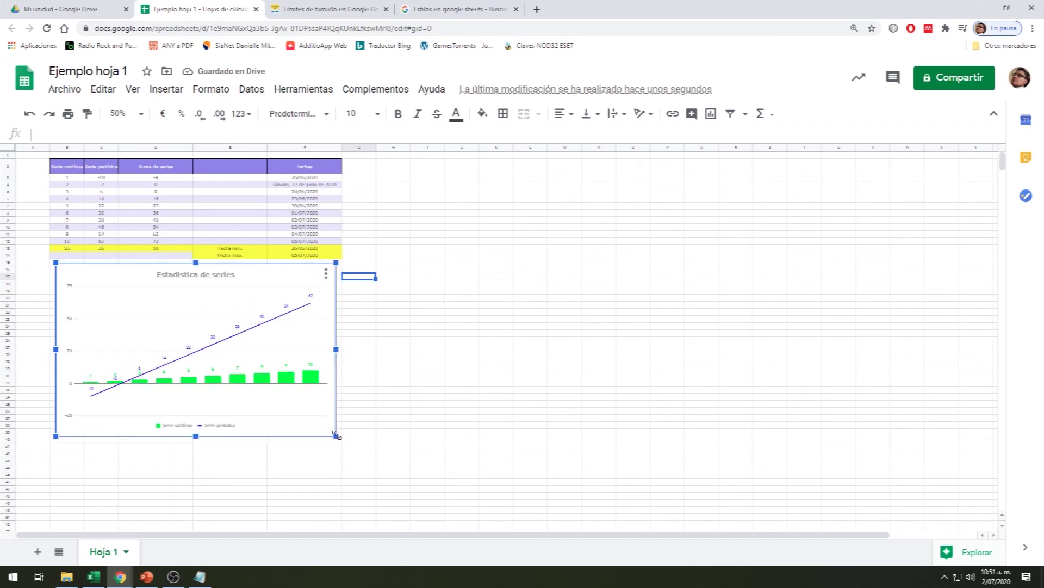
left_click(394, 166)
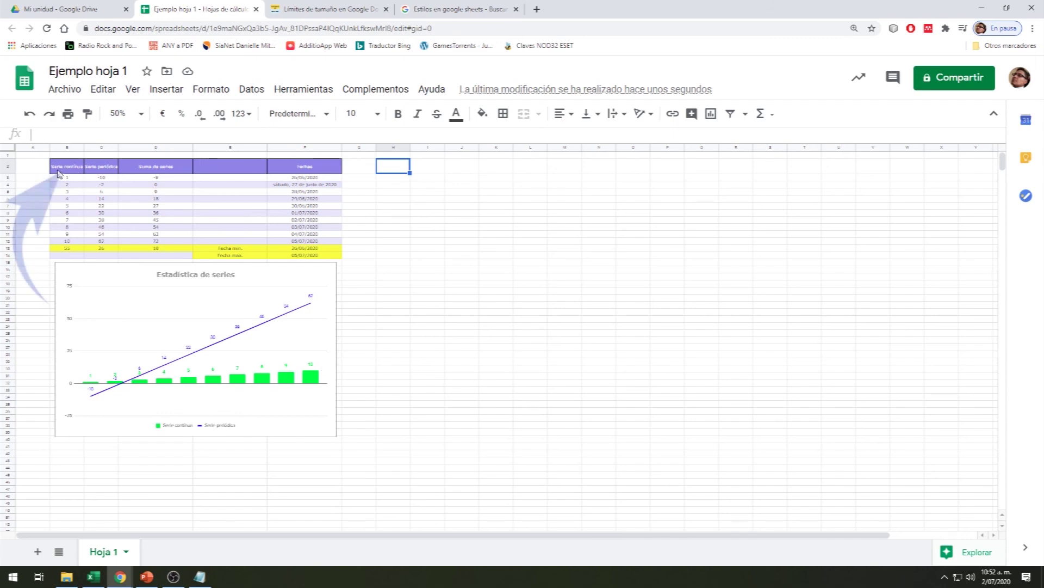
Set up a PDF download of the selected cells B2:F40, covering the table and chart, with Estrechos margins.
left_click_drag(62, 170, 337, 441)
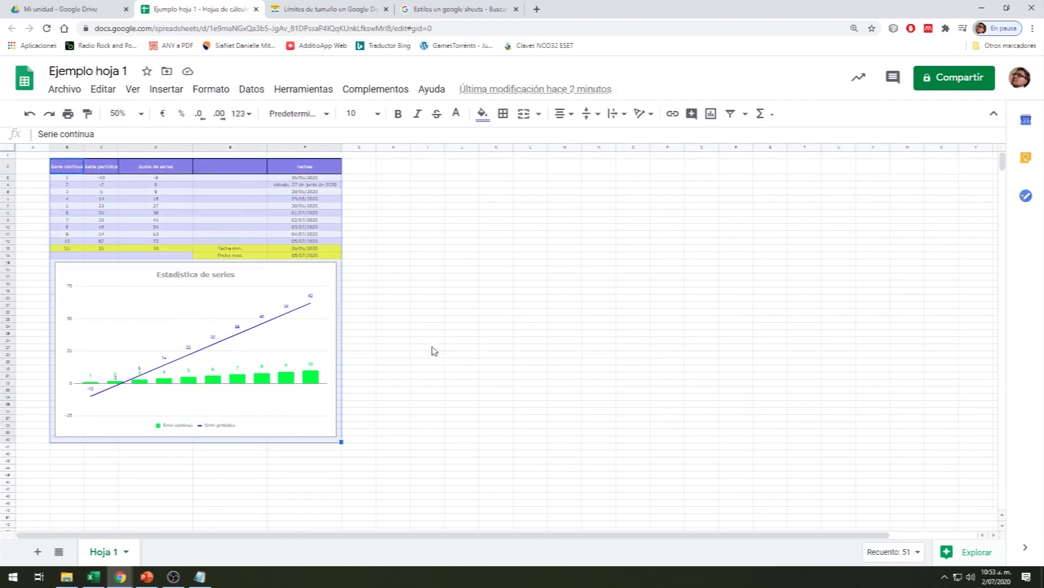
left_click(64, 92)
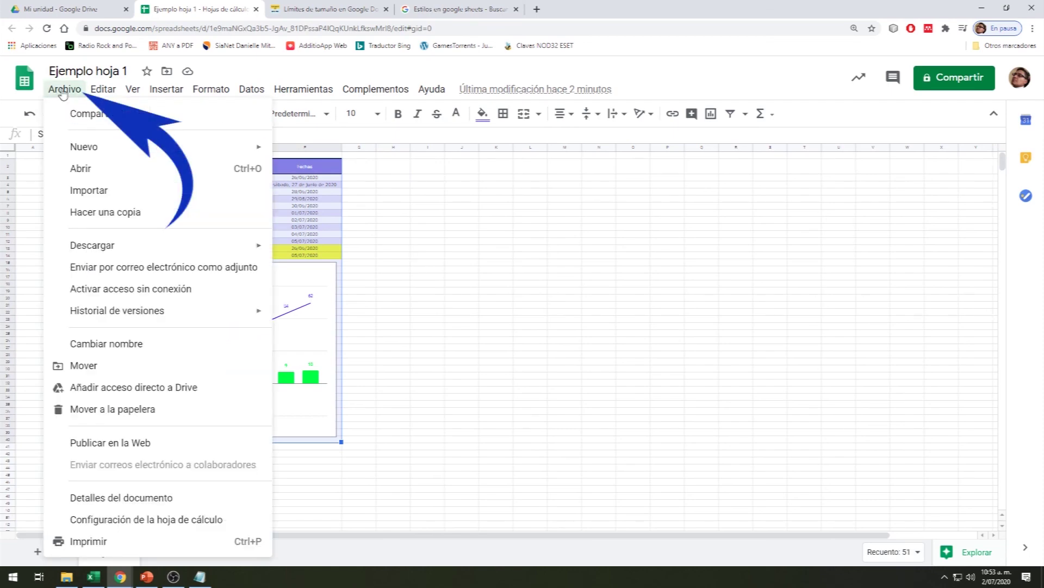
mouse_move(135, 255)
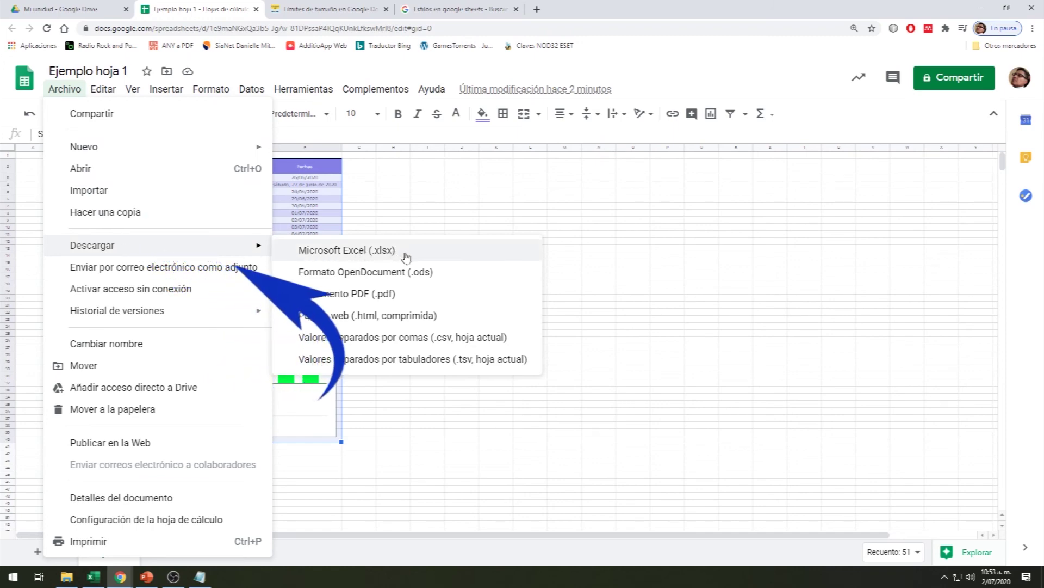
left_click(403, 296)
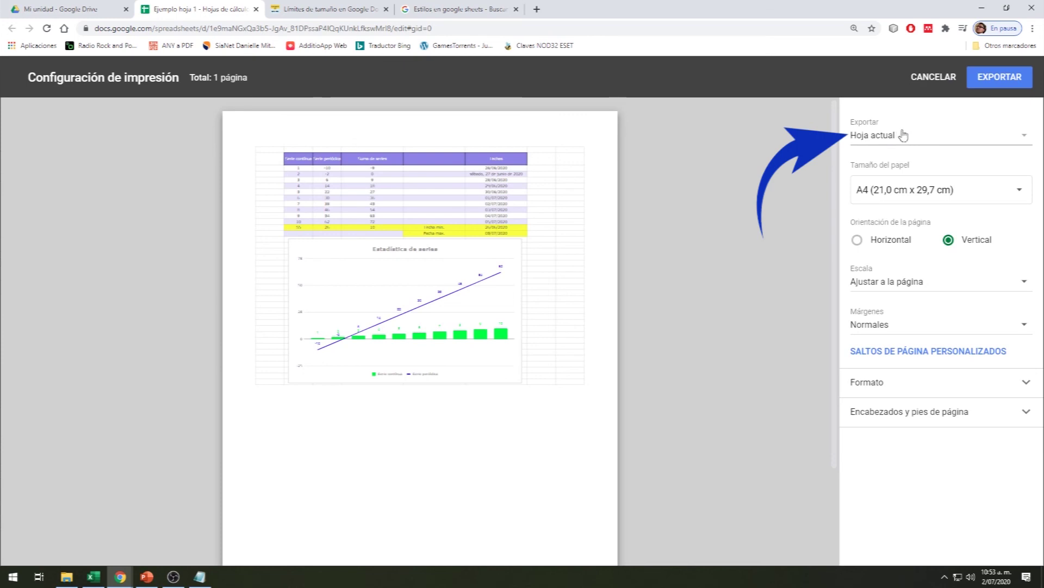
left_click(881, 141)
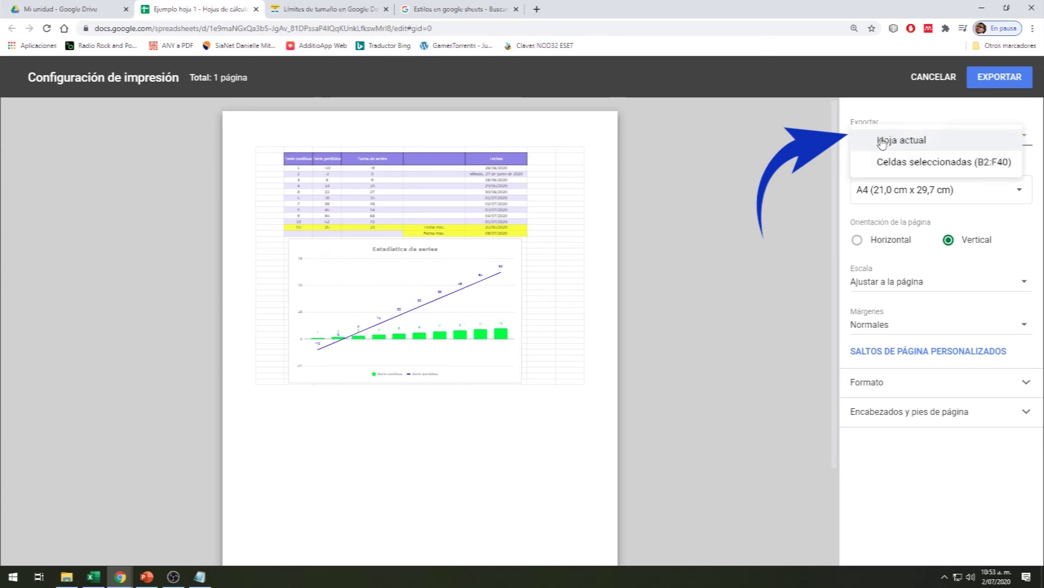
left_click(891, 163)
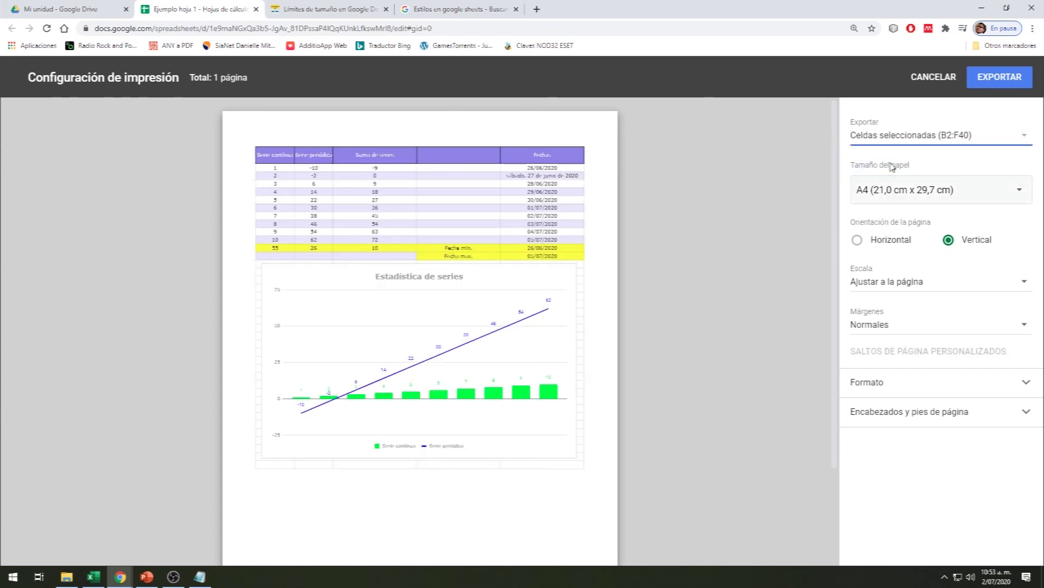
left_click(873, 326)
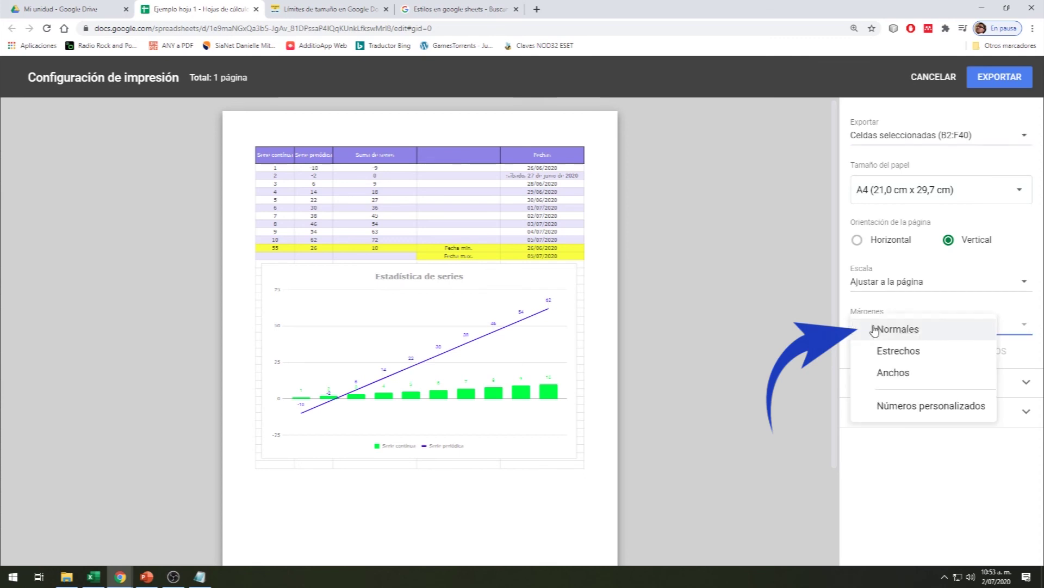
left_click(891, 355)
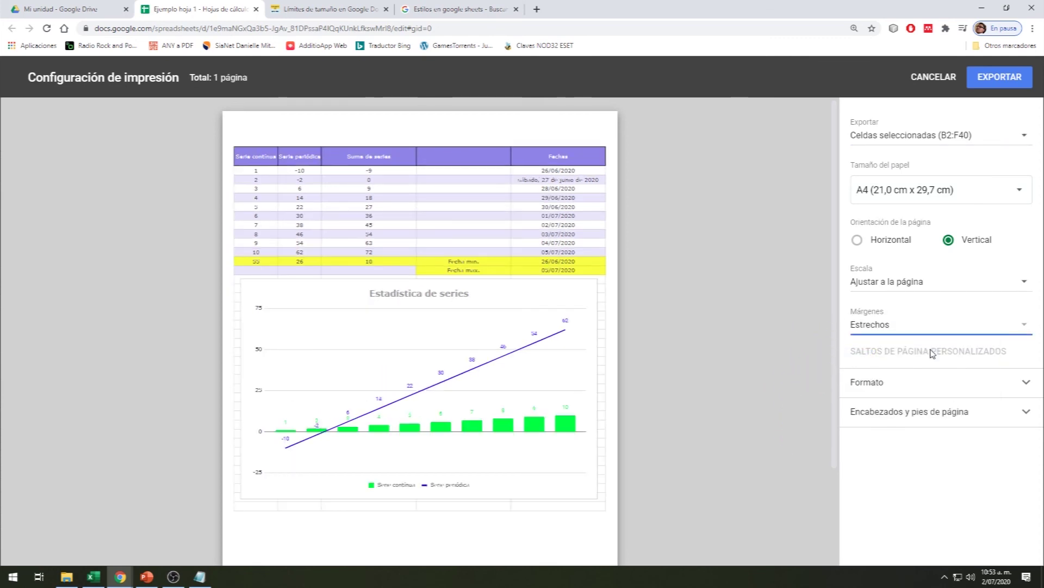
Try the Normal (100%) scale on the PDF pages and return the scale to Ajustar a la página.
left_click(895, 289)
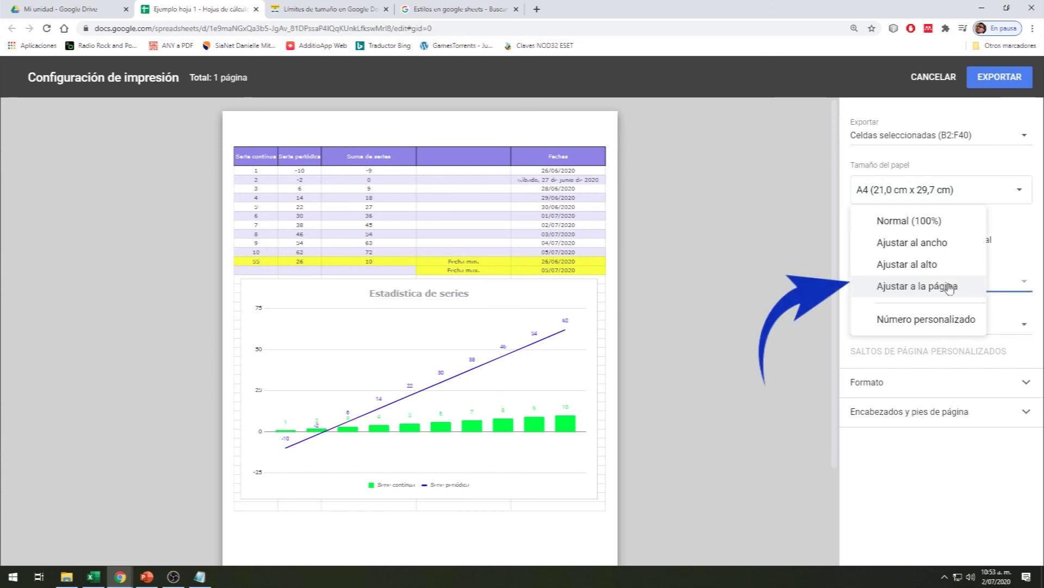
left_click(925, 222)
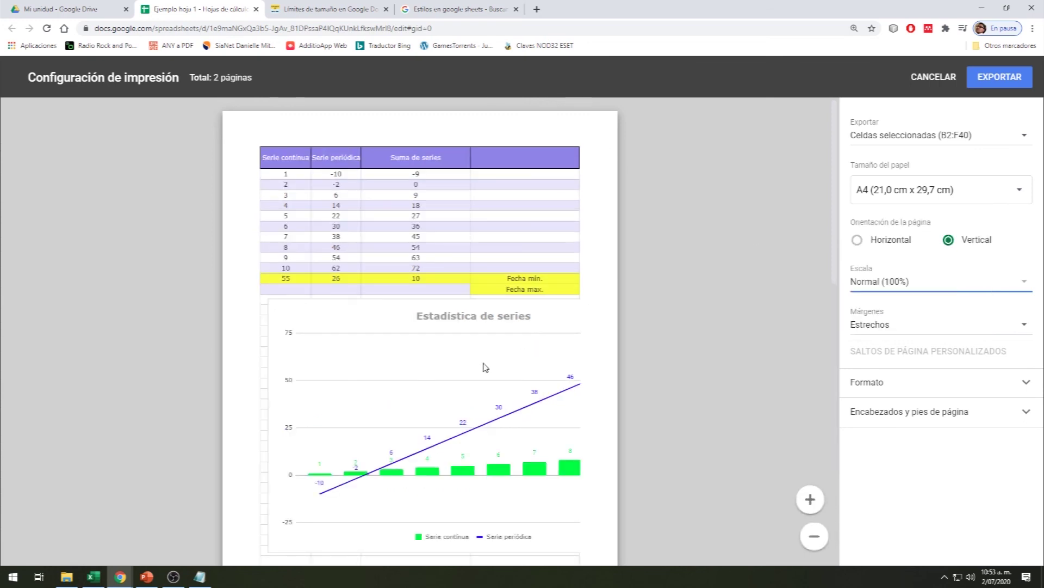
scroll(471, 374, "down", 10)
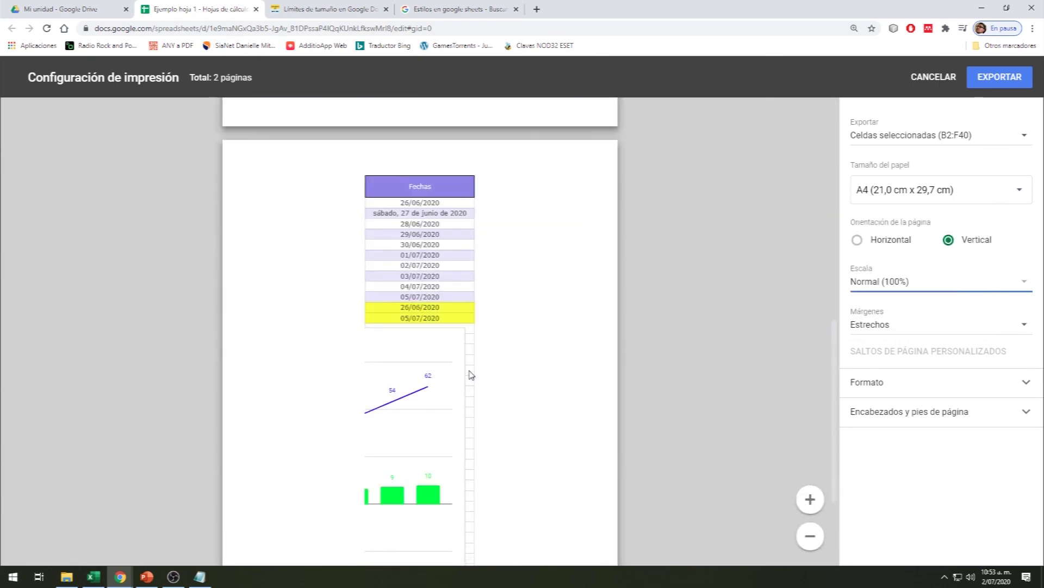
scroll(472, 374, "up", 10)
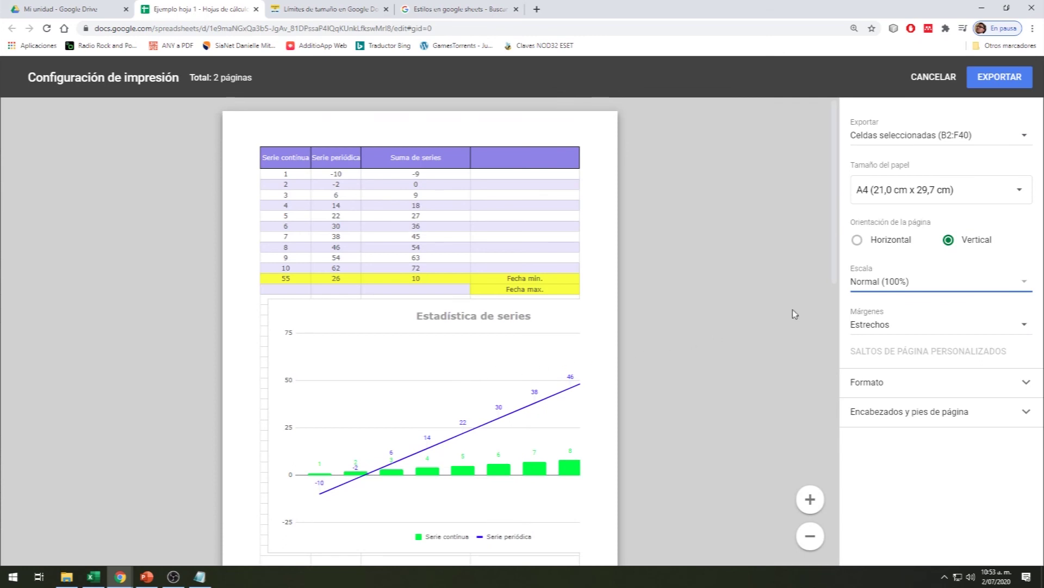
left_click(925, 282)
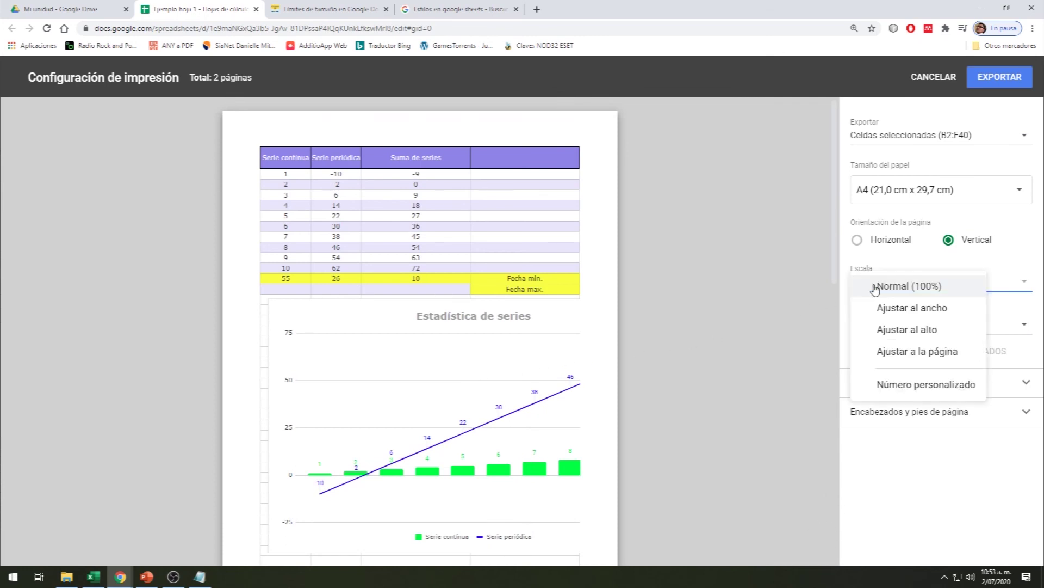
left_click(923, 354)
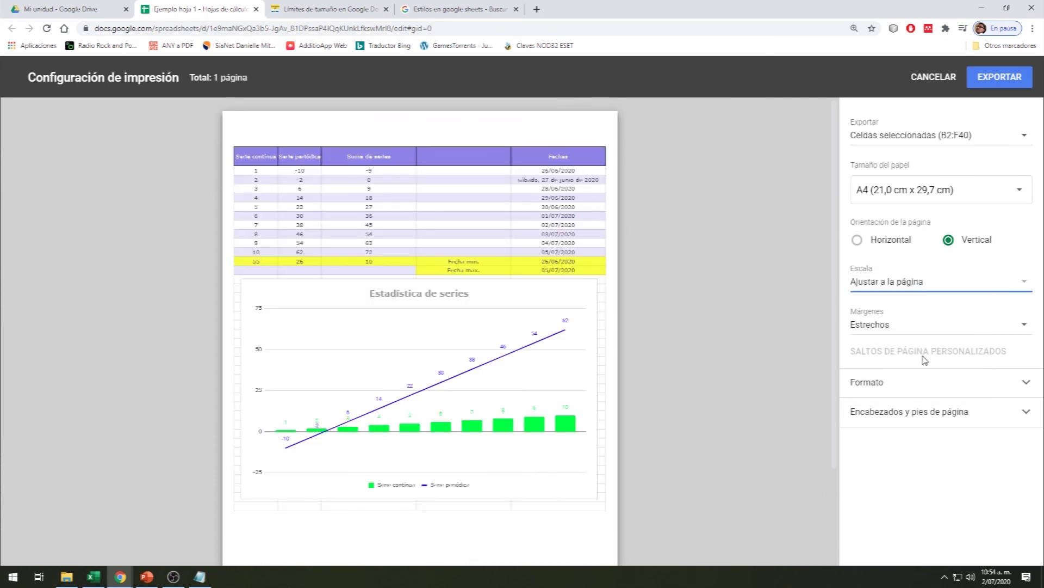
Export the PDF to the Temp folder on drive D: as "Ejemplo hoja 1 - final.pdf".
left_click(992, 88)
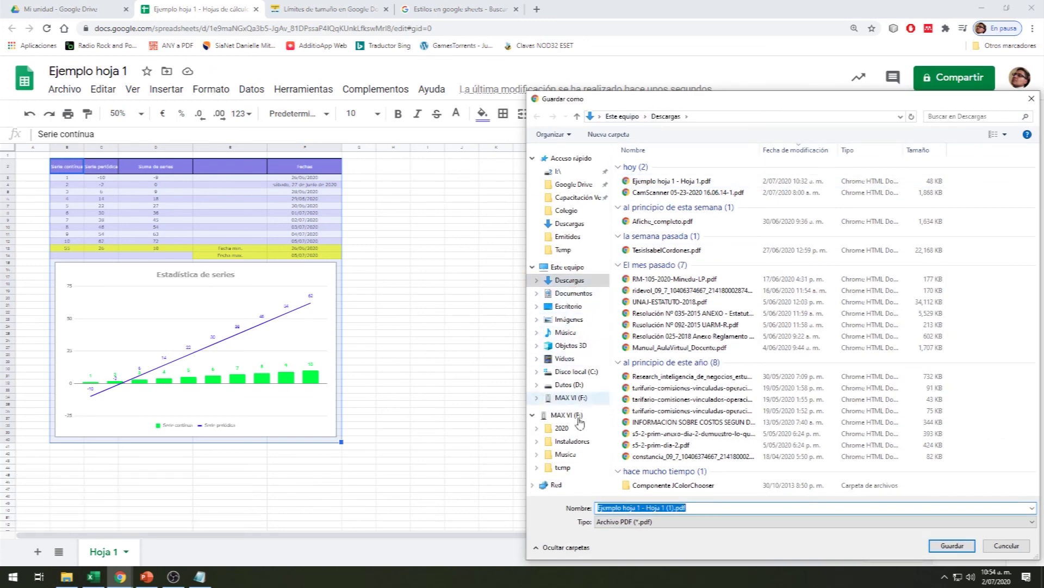
left_click(571, 388)
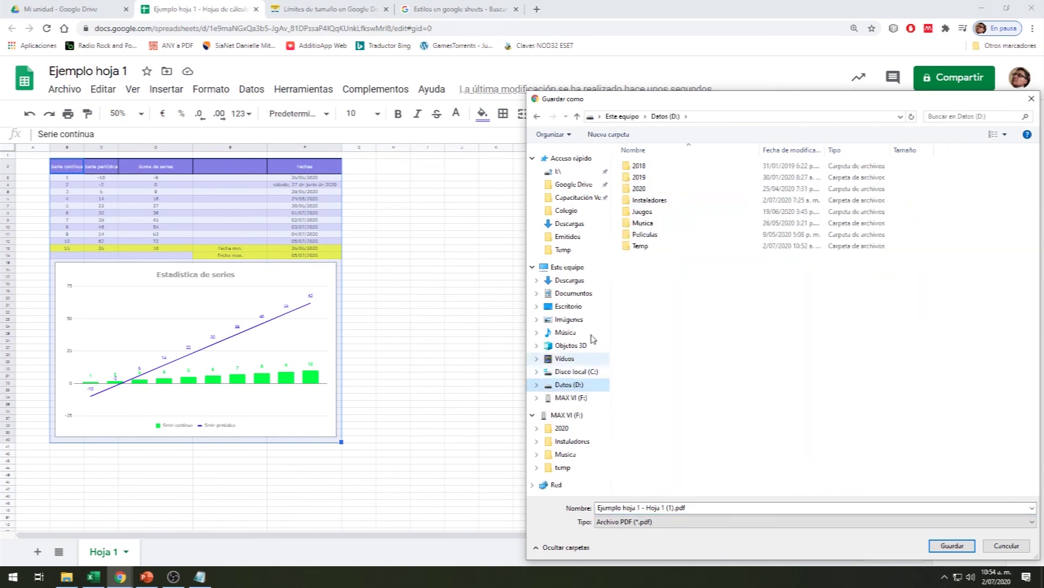
double_click(640, 247)
left_click(700, 507)
key("Home")
key("ctrl+Right")
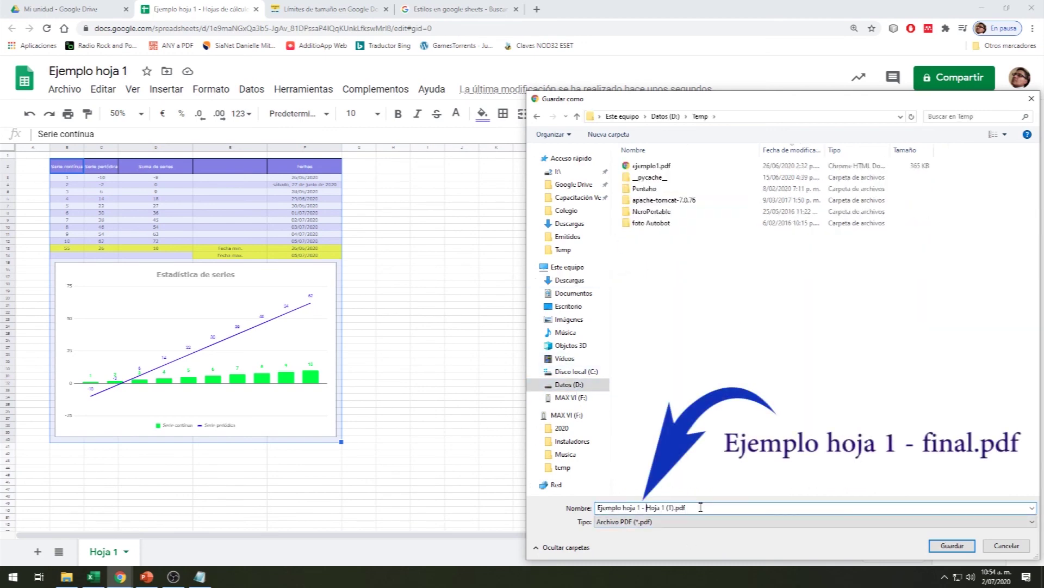
key("ctrl+shift+Right")
key("ctrl+shift+Right")
type("final")
key("Return")
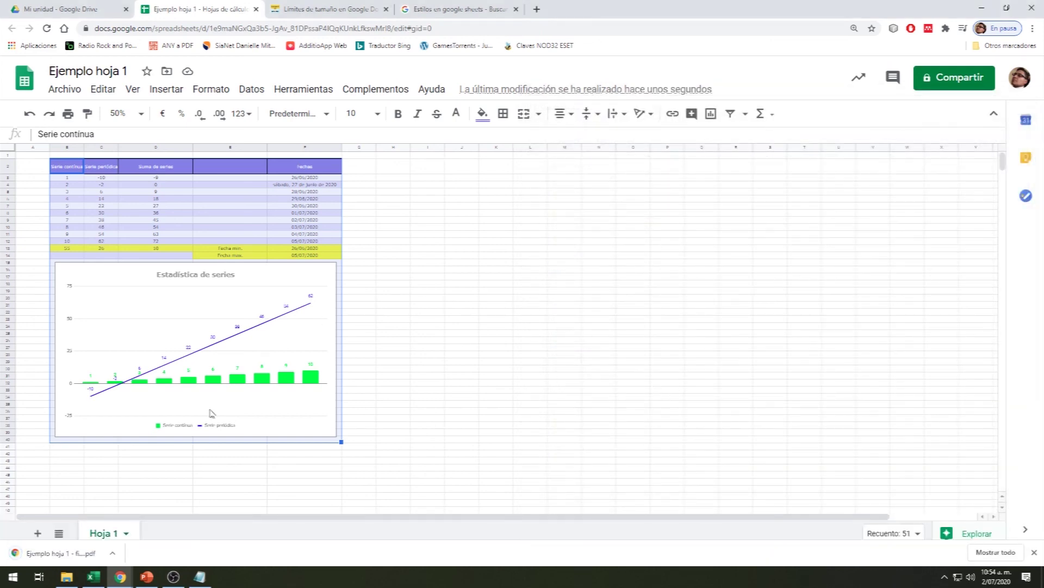
Open the exported PDF, review its table and chart, and close it to return to the spreadsheet.
left_click(72, 558)
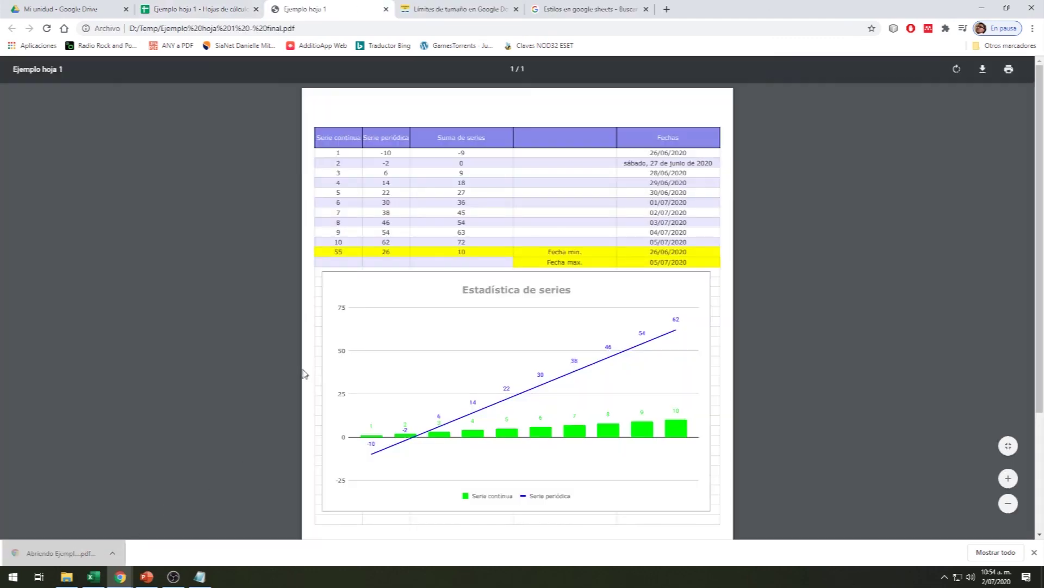
scroll(388, 346, "down", 1)
scroll(387, 346, "down", 2)
scroll(384, 351, "up", 3)
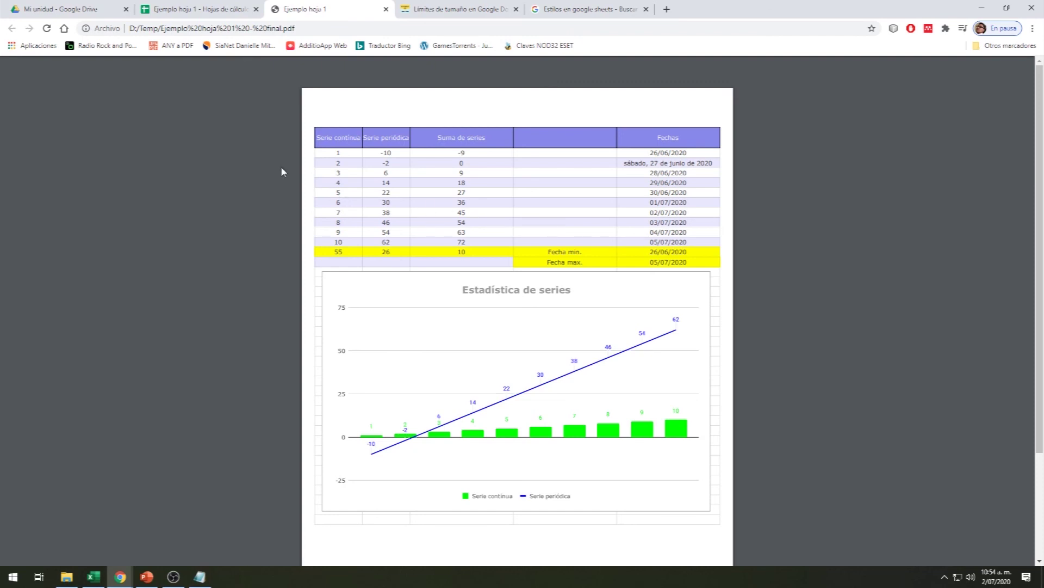
left_click(386, 9)
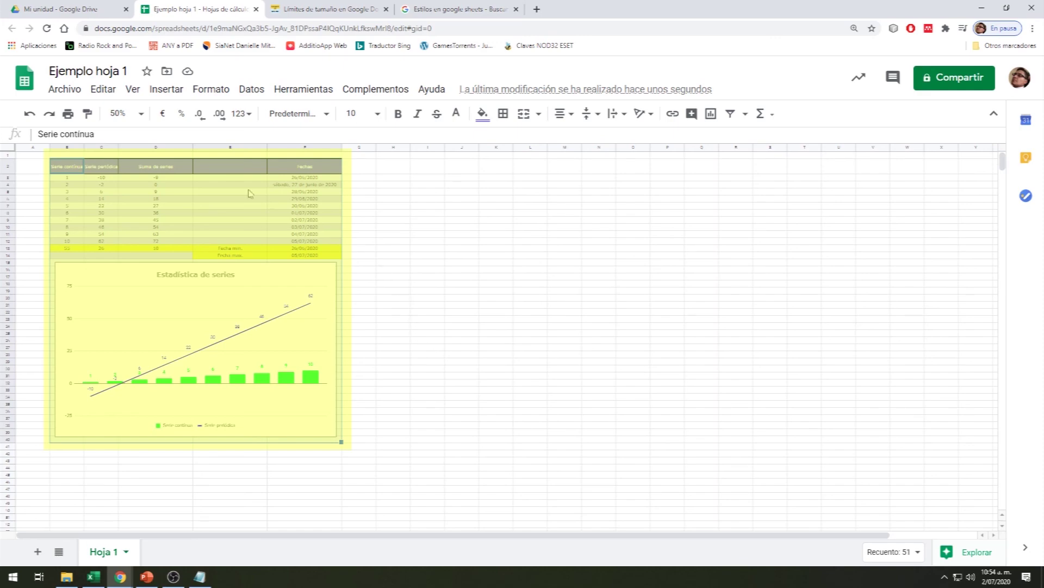
Set up printing of the selected cells B2:F40, check the page preview and proceed to the printer dialog.
left_click(69, 93)
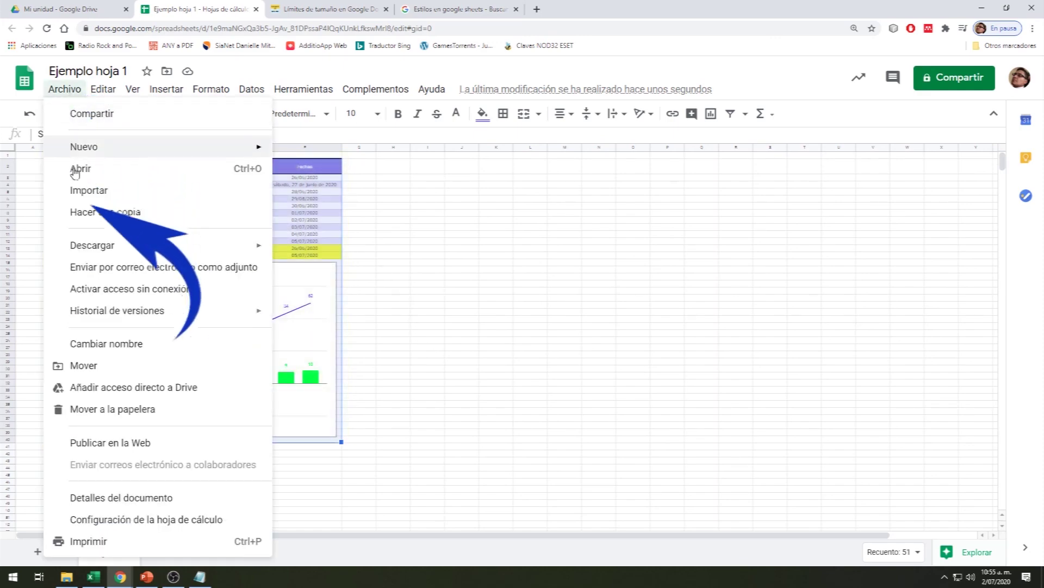
left_click(197, 550)
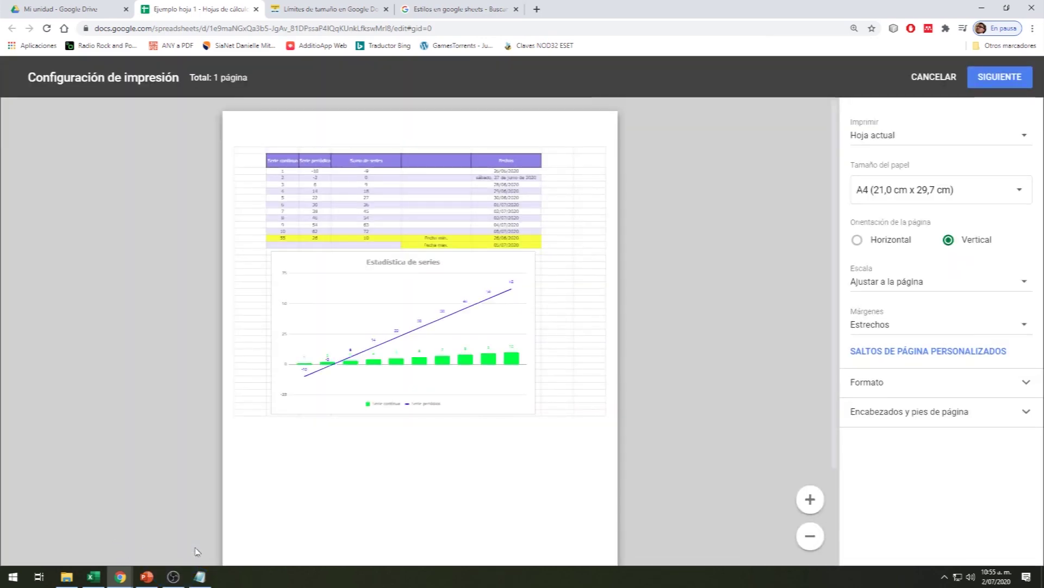
left_click(914, 141)
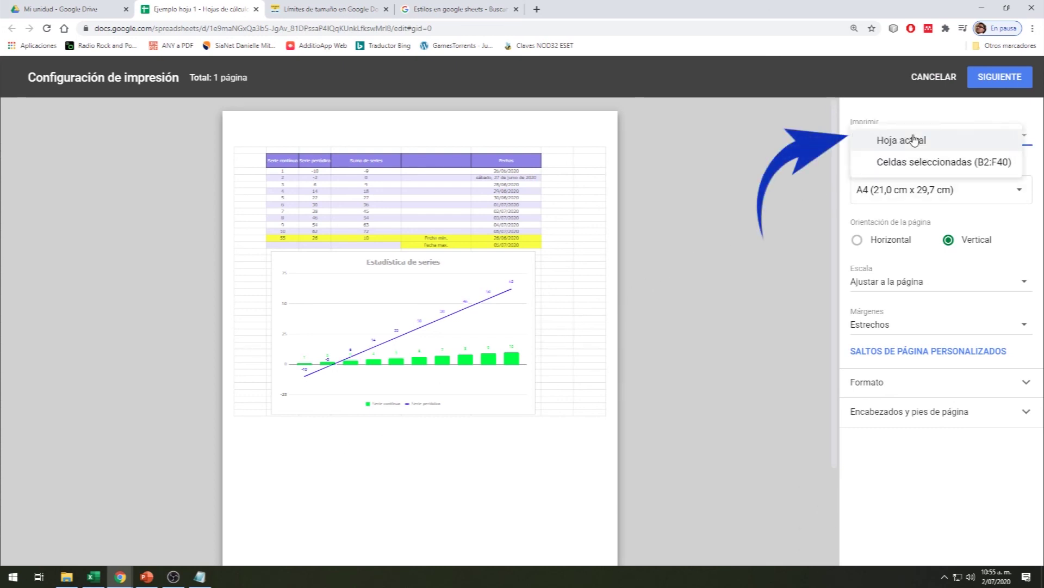
left_click(910, 162)
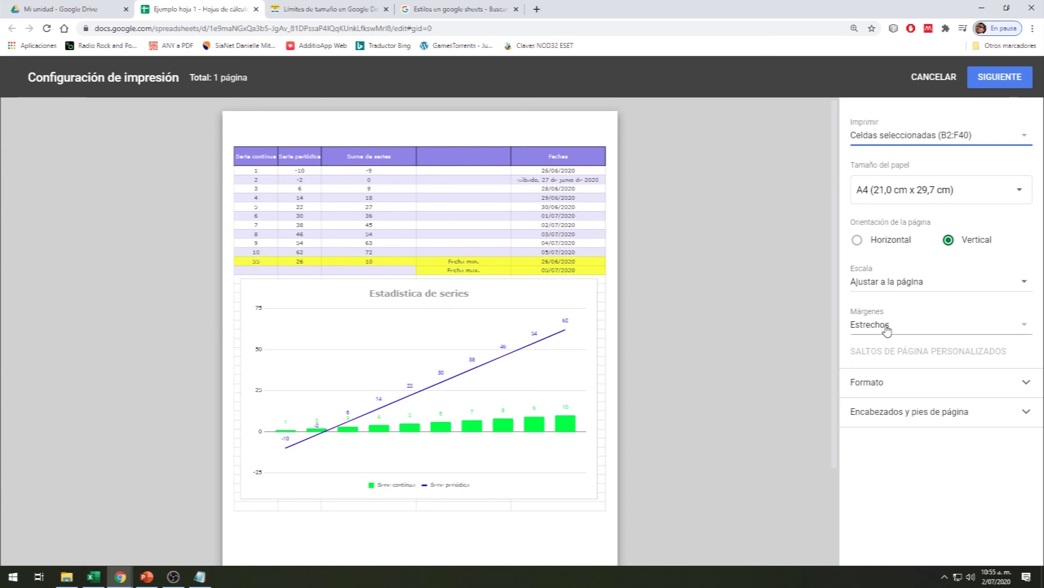
scroll(698, 375, "down", 2)
scroll(669, 385, "up", 2)
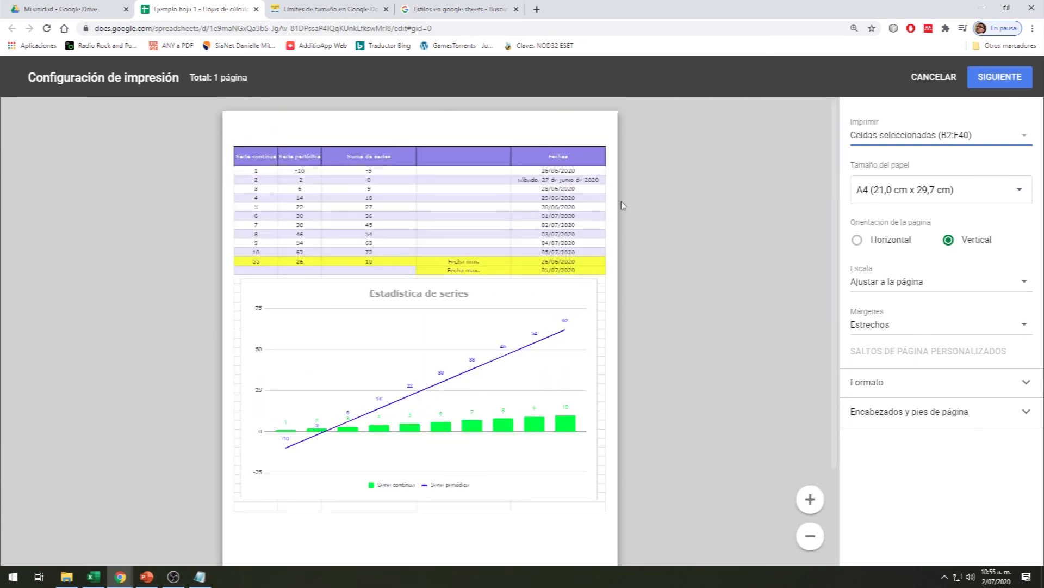
left_click(1007, 82)
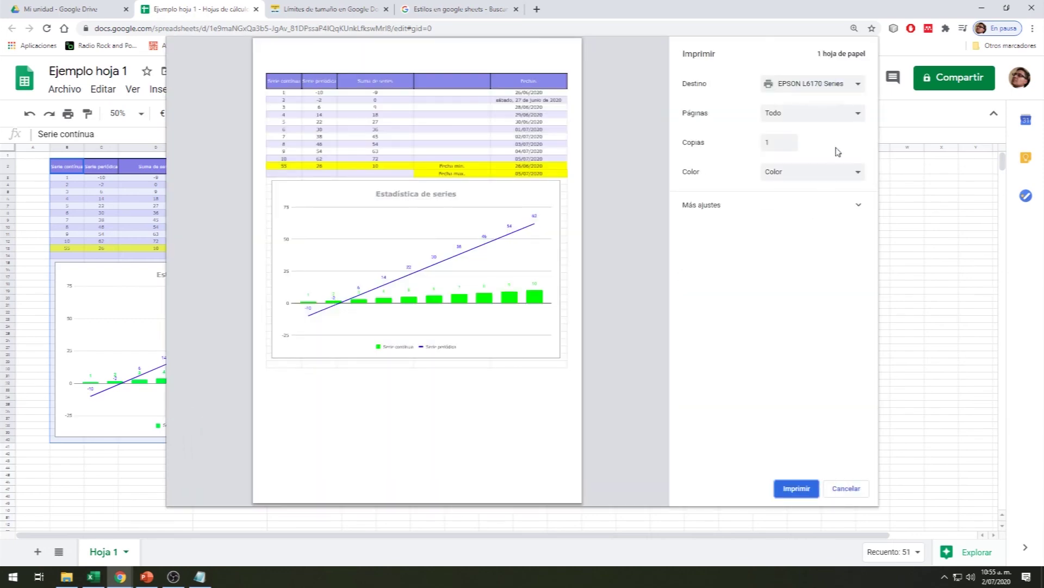
Check the available print destinations and cancel the print job.
left_click(857, 87)
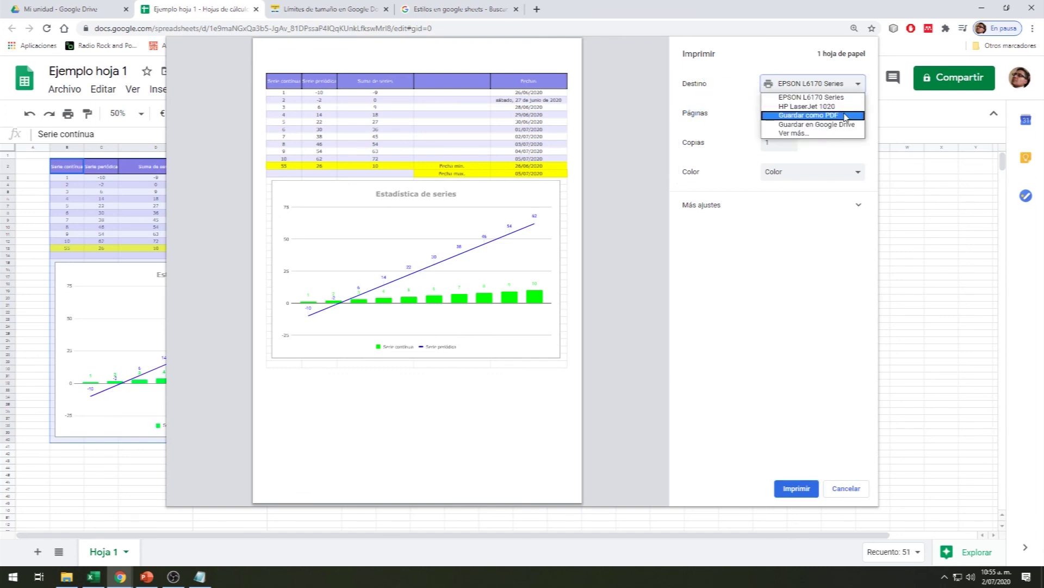
left_click(828, 75)
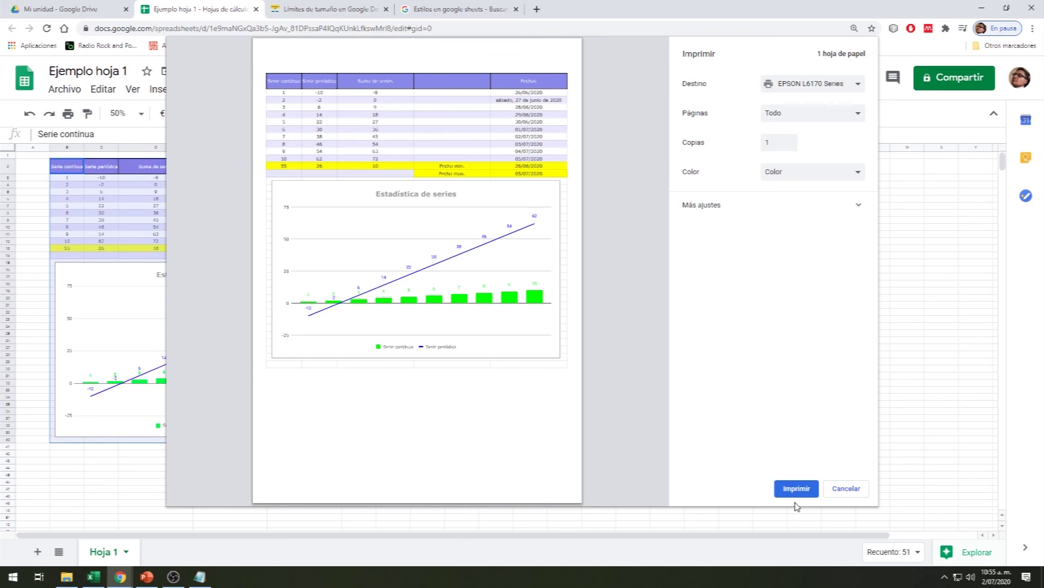
left_click(839, 490)
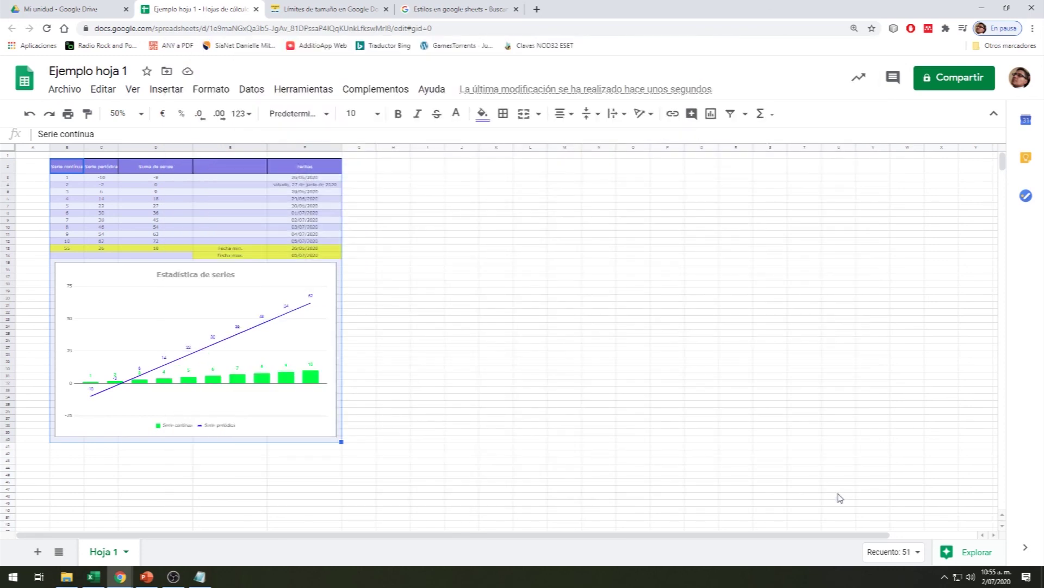